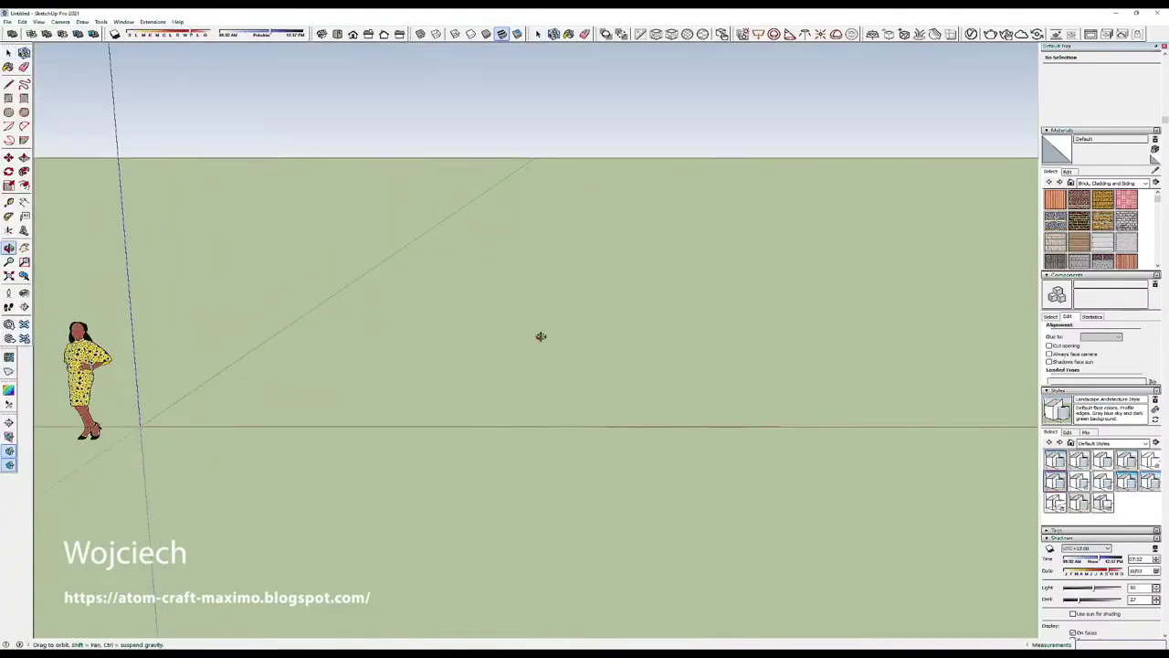
- Orbit the camera downward until the green ground plane fills most of the canvas
middle_click_drag(539, 384, 507, 424)
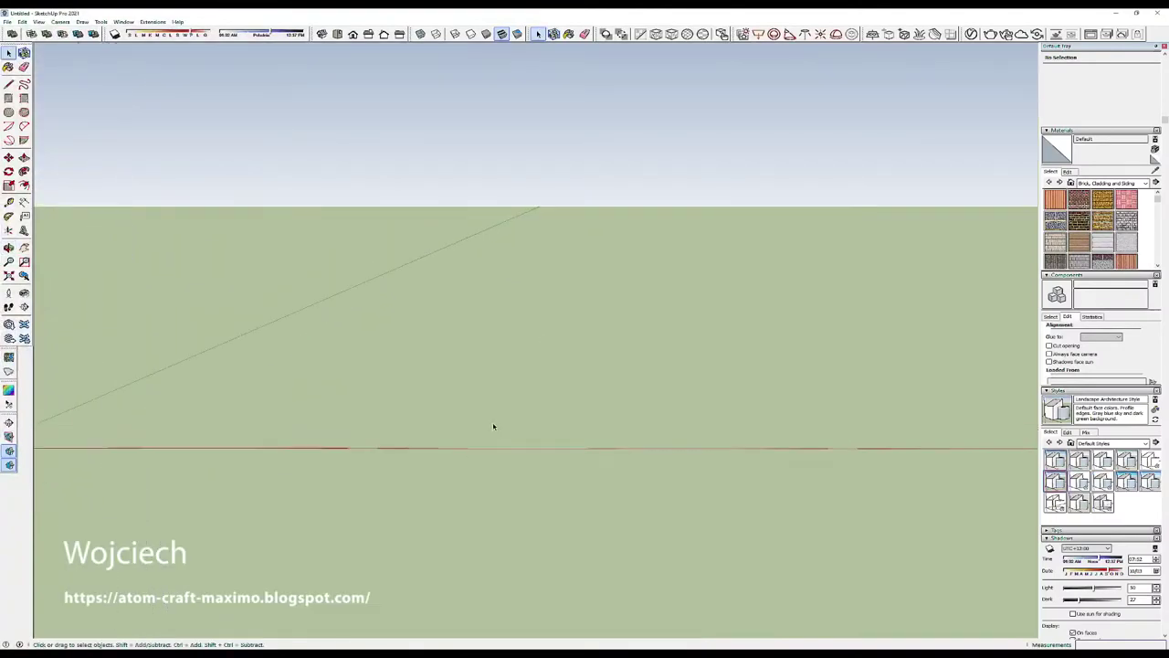
- Draw a small rectangle face on the ground by typing its dimensions
key("r")
left_click(498, 419)
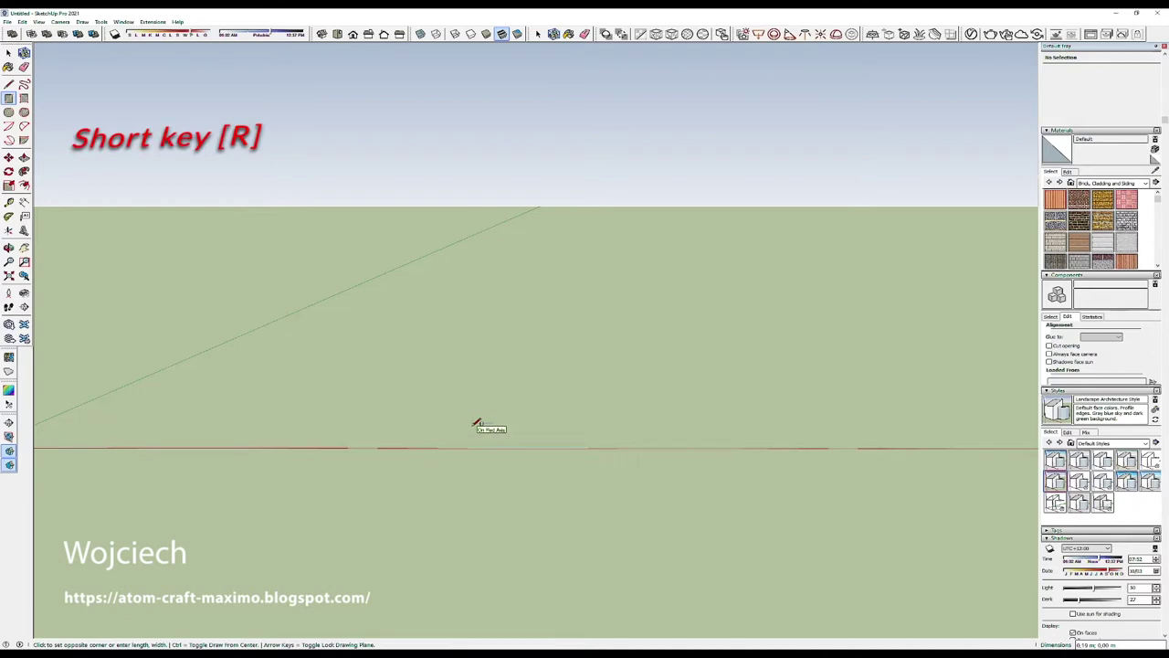
mouse_move(476, 423)
middle_mouse_down()
mouse_move(486, 481)
mouse_move(459, 361)
middle_mouse_up()
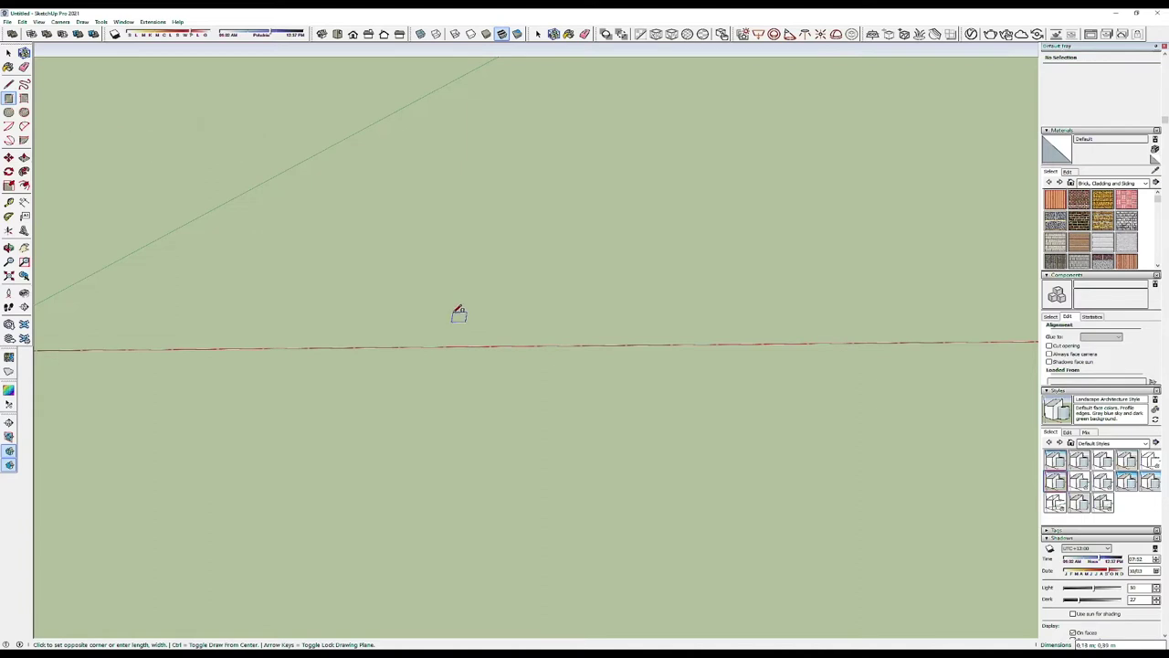
type("0")
key("Return")
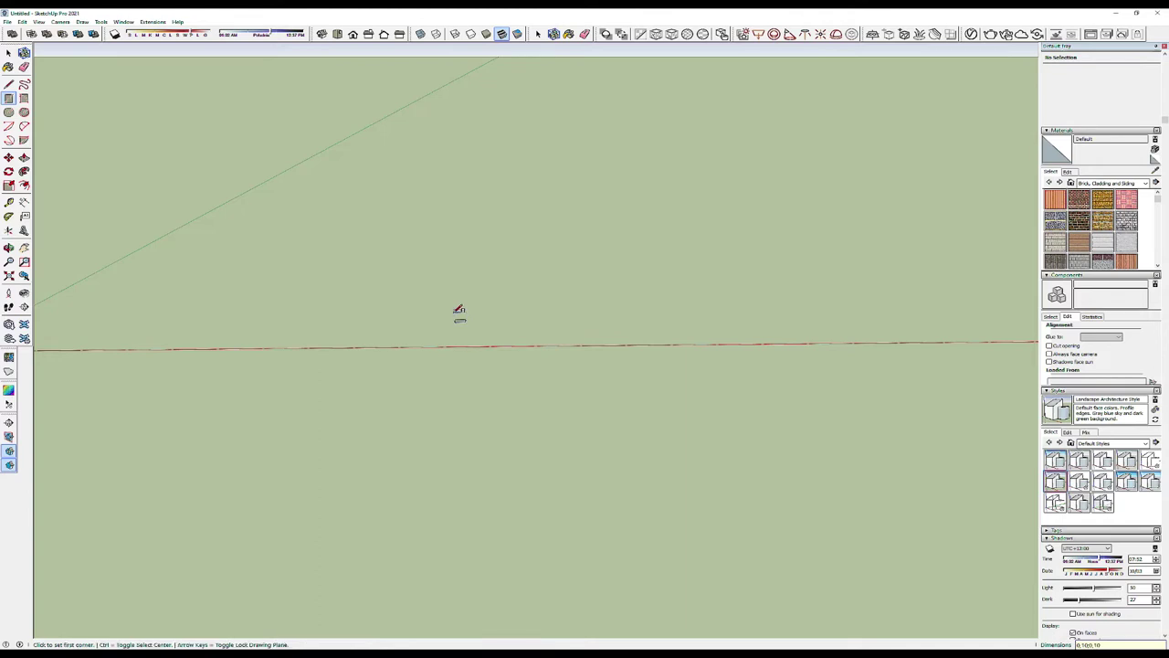
- Switch to the Top view to look straight down on the square face
key("space")
scroll(466, 329, "up", 2)
scroll(474, 345, "up", 2)
scroll(411, 283, "up", 2)
scroll(390, 254, "up", 2)
mouse_move(390, 254)
middle_mouse_down()
mouse_move(410, 306)
mouse_move(410, 396)
middle_mouse_up()
left_click(336, 37)
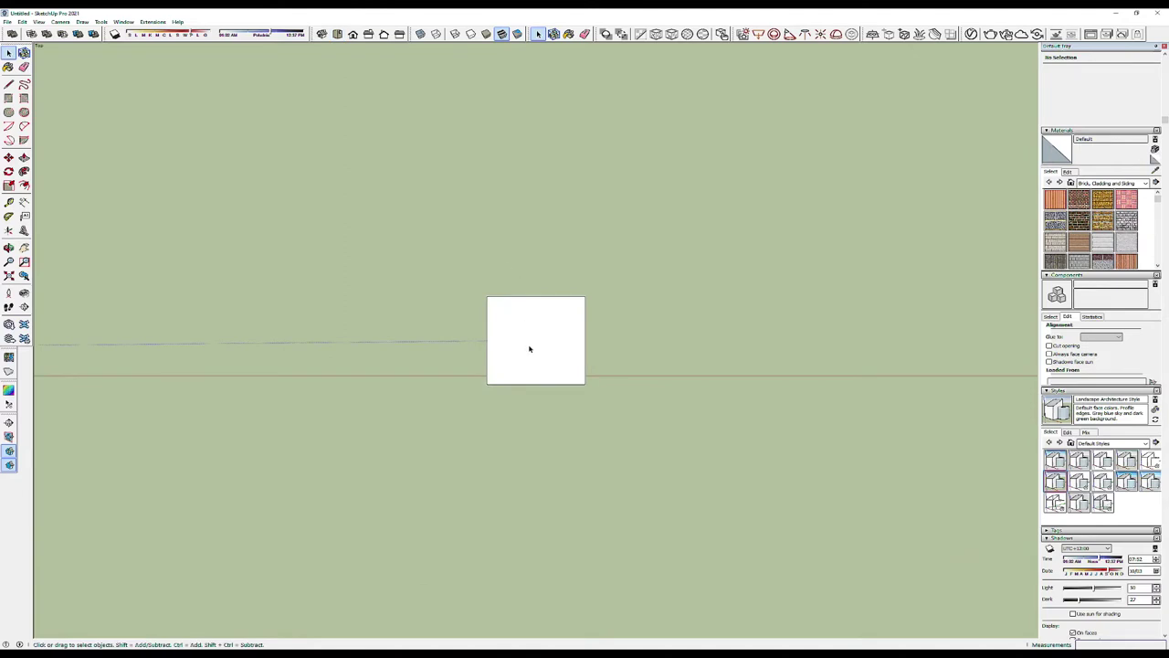
mouse_move(529, 346)
middle_mouse_down()
mouse_move(488, 101)
mouse_move(493, 393)
mouse_move(465, 245)
mouse_move(473, 199)
middle_mouse_up()
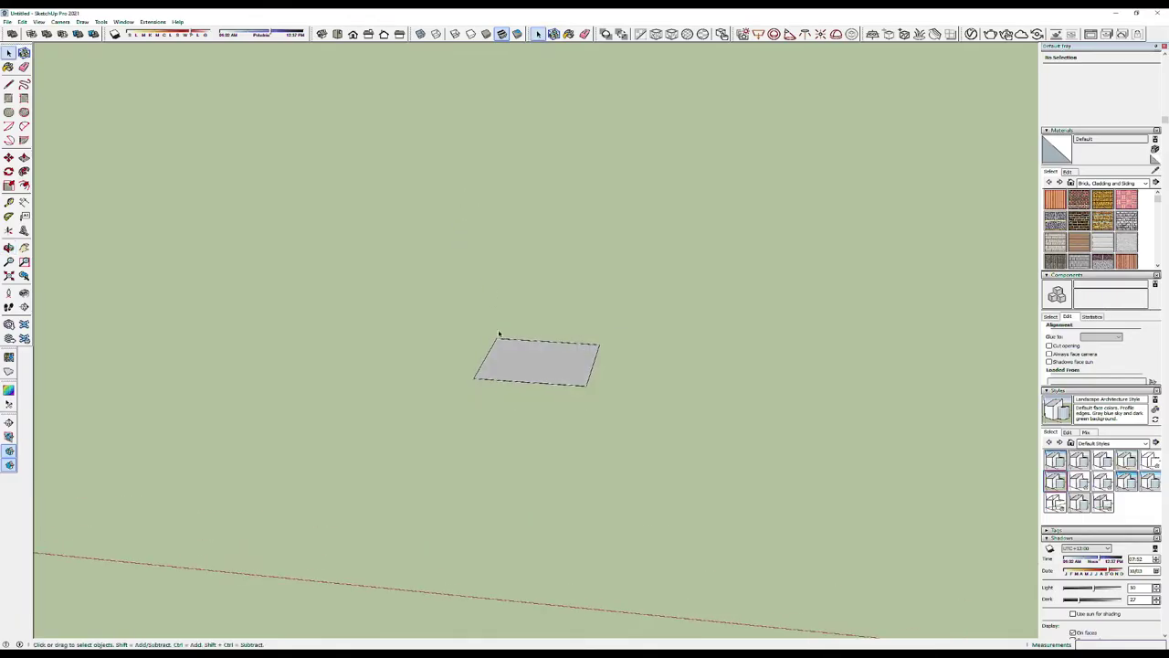
- Push/Pull the square face up 1 unit into a tall post, then select the whole post
scroll(534, 361, "down", 4)
scroll(548, 354, "down", 1)
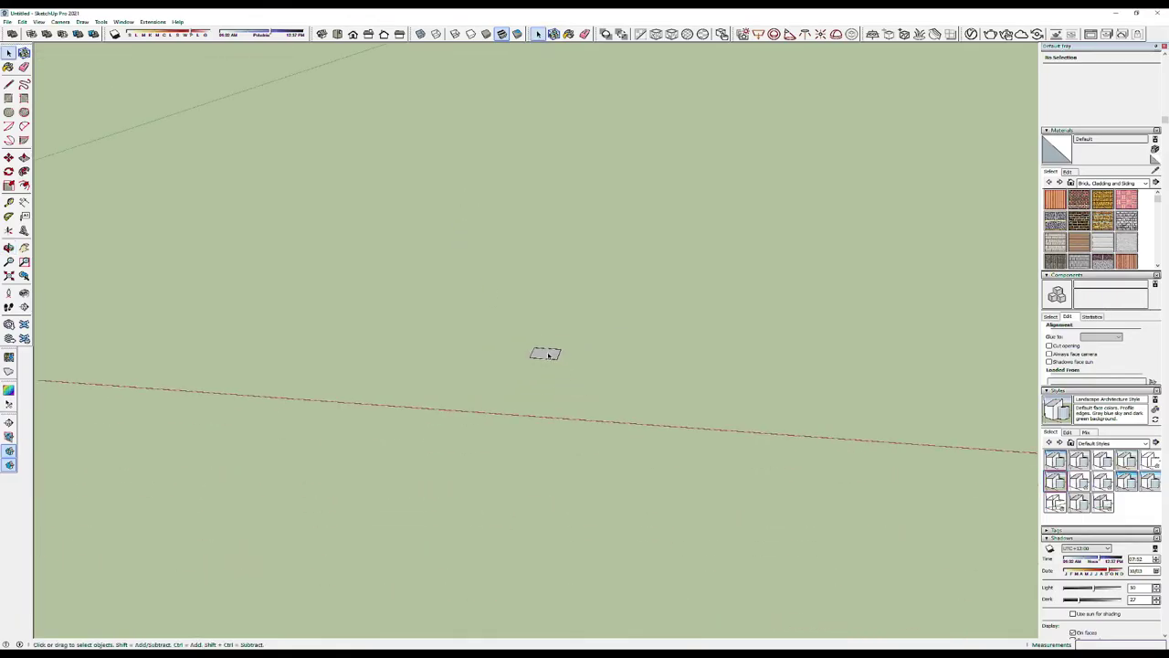
key("p")
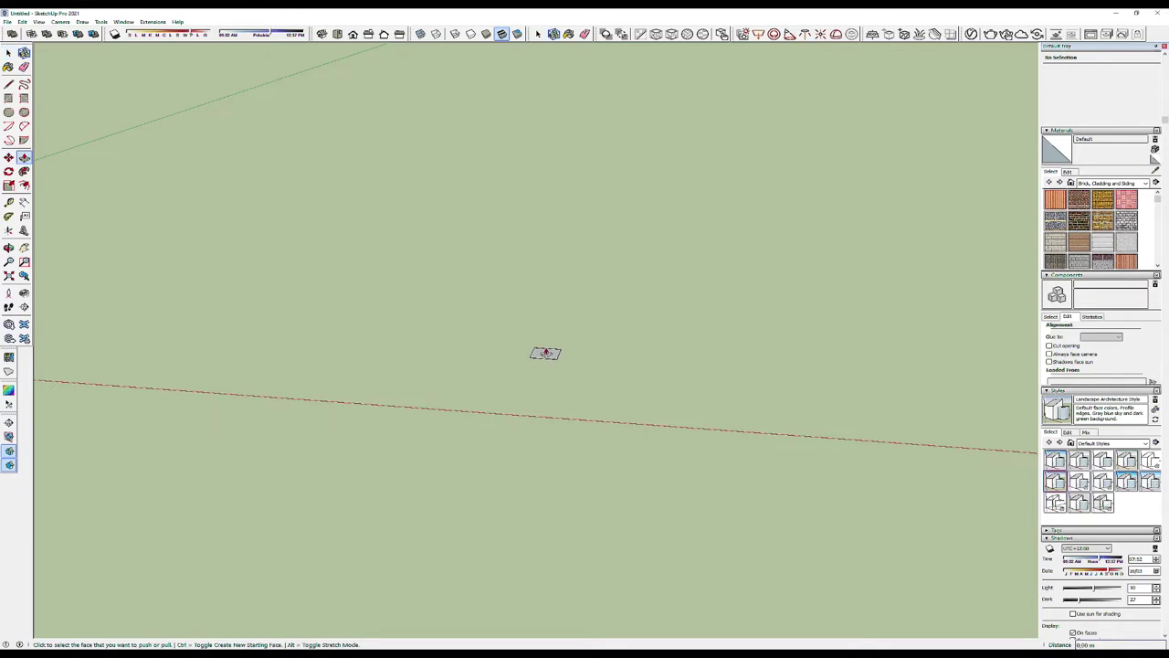
left_click(544, 354)
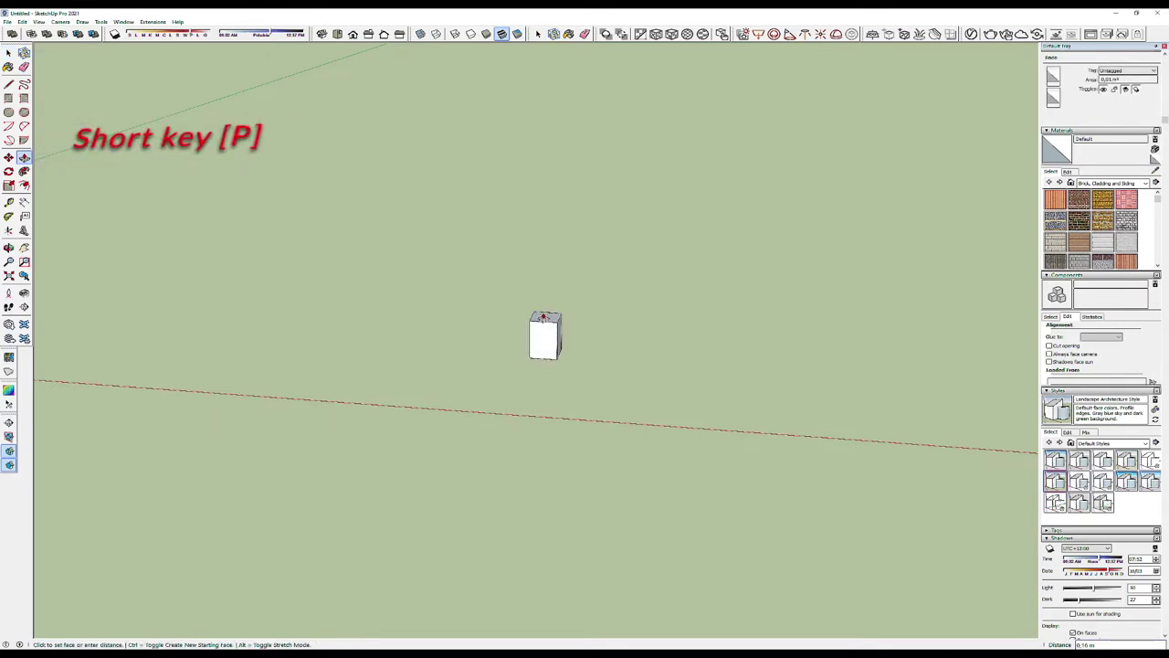
type("1")
key("Return")
key("space")
scroll(544, 313, "down", 2)
scroll(545, 243, "down", 2)
scroll(508, 159, "up", 3)
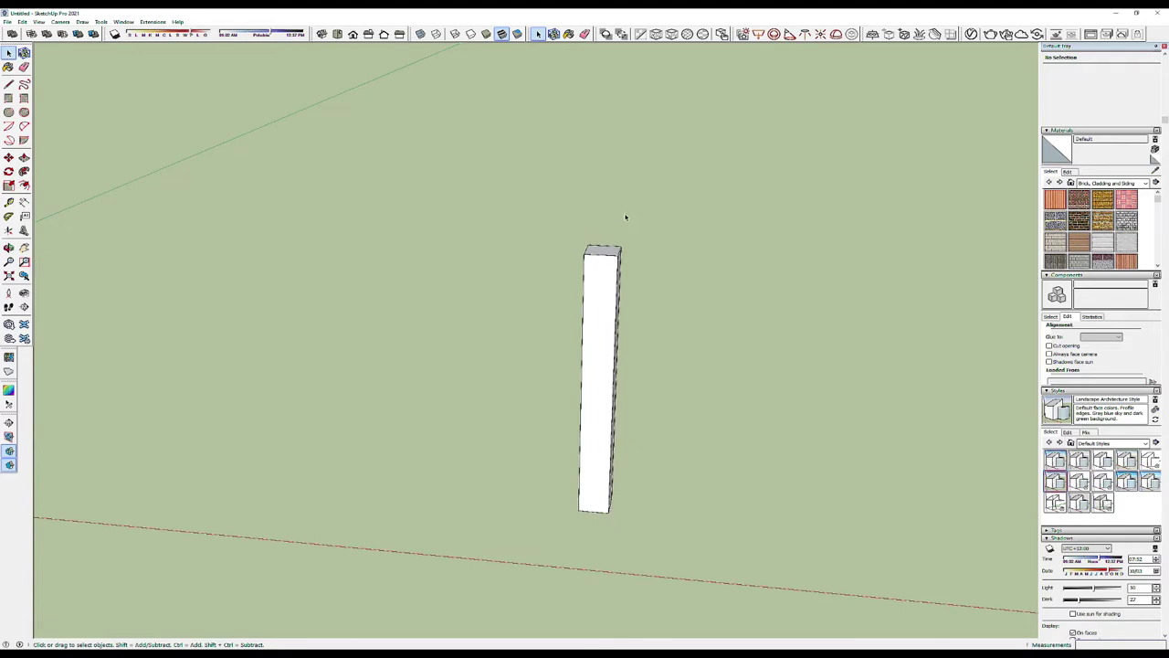
triple_click(609, 292)
- Make the selected post into a group from the right-click menu
right_click(609, 293)
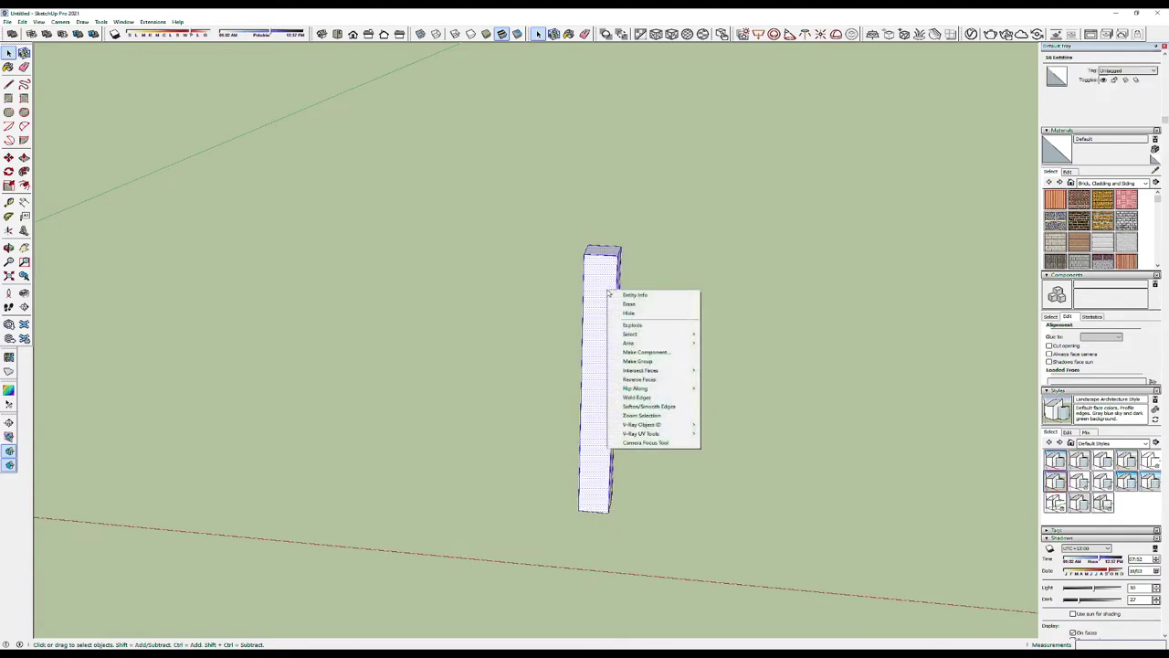
left_click(637, 361)
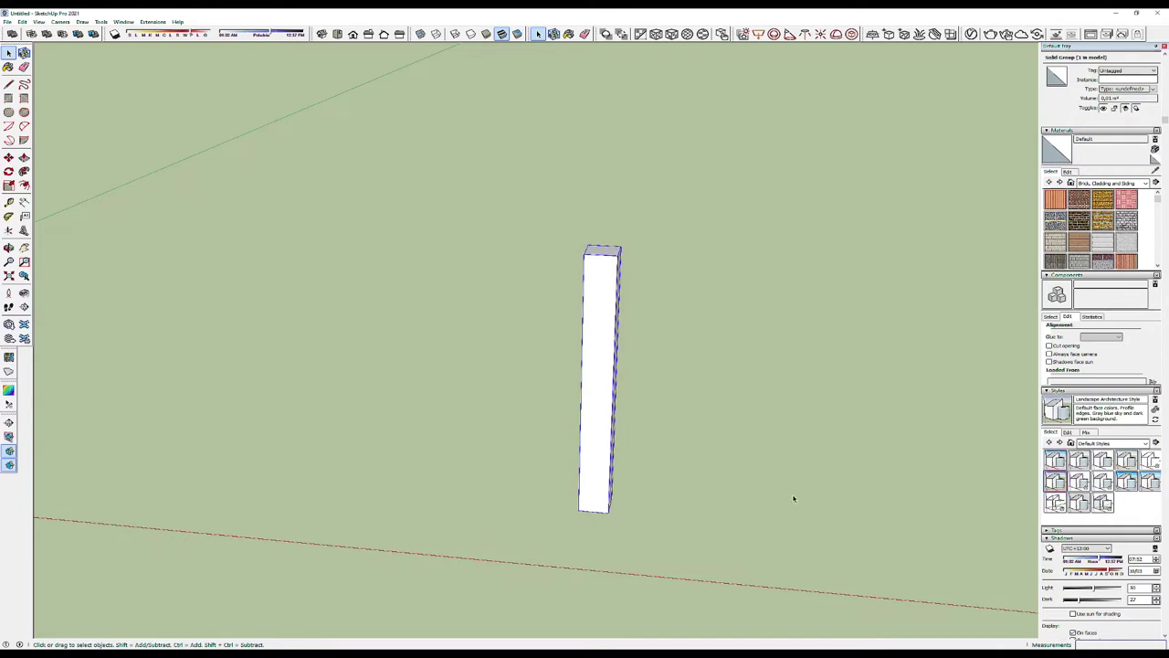
- Draw a second small square on the ground beside the post with typed dimensions
key("r")
left_click(791, 522)
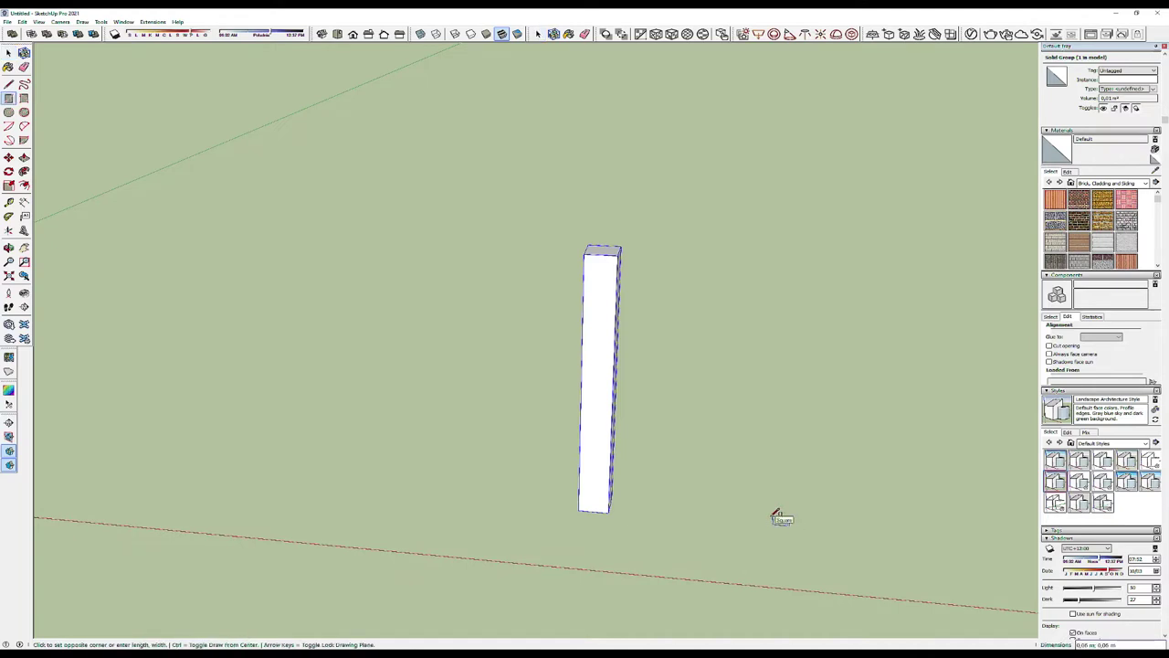
type("0")
type(",1;0,1")
key("Return")
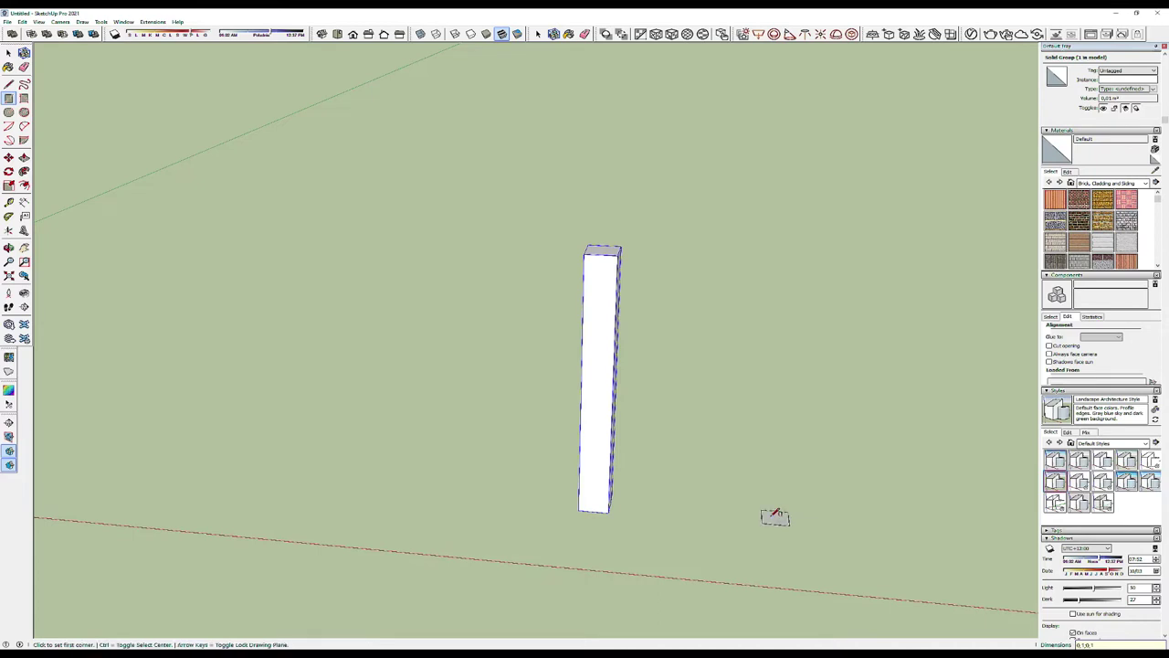
key("space")
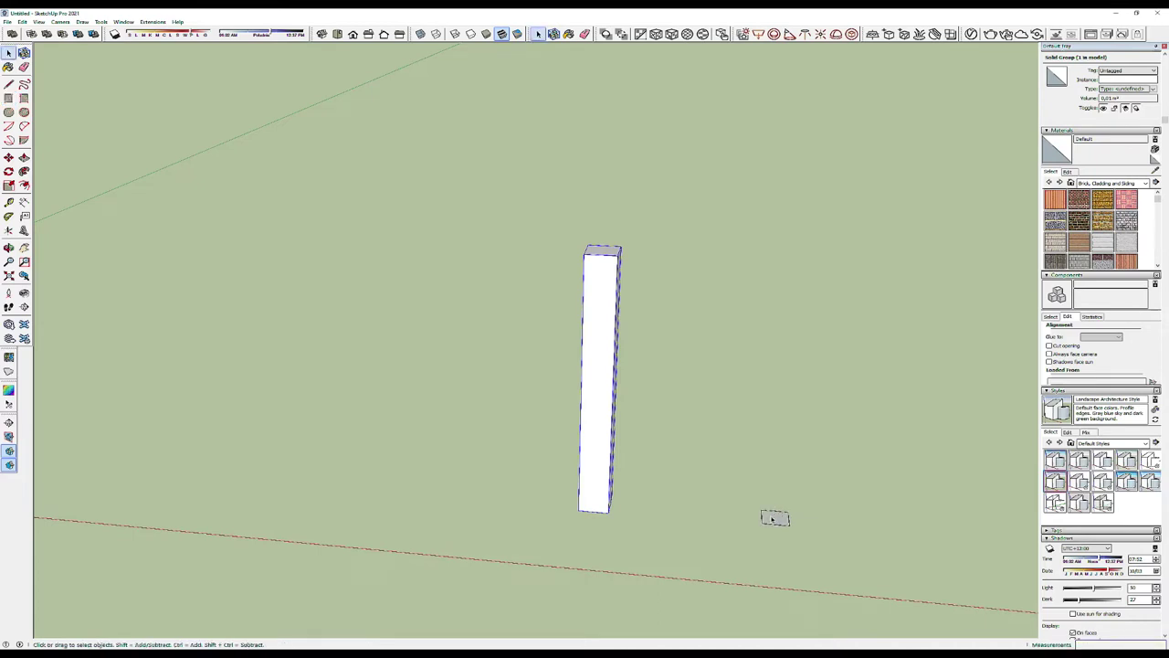
- Pull the small square up slightly into a short, flat box
scroll(772, 519, "up", 1)
left_click(772, 519)
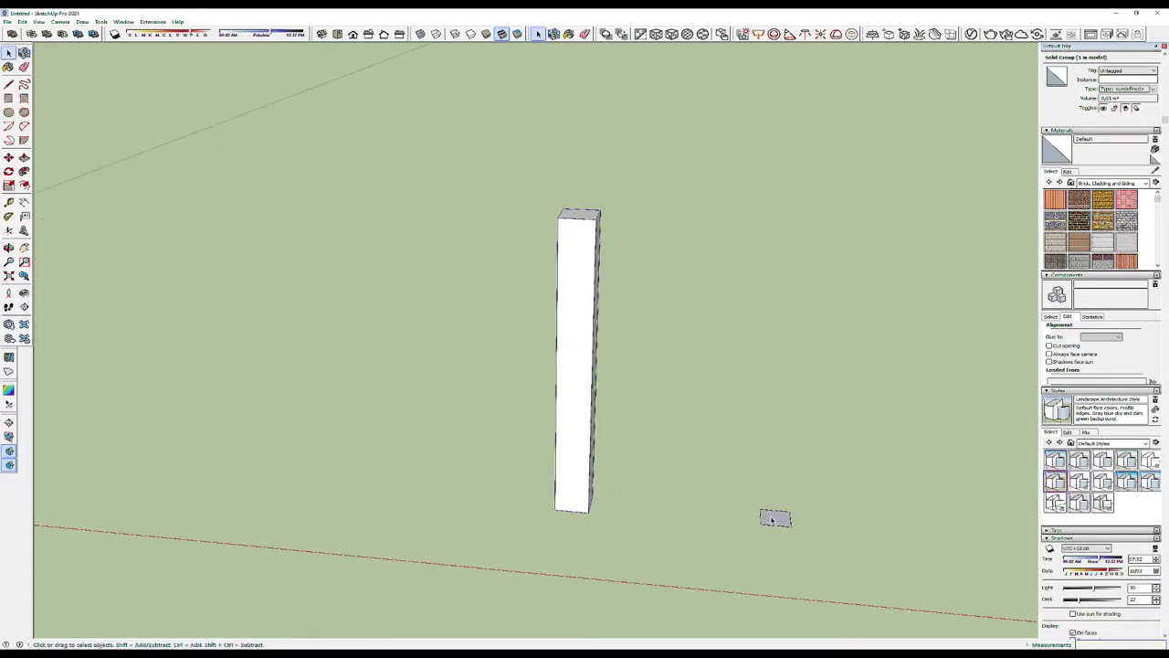
key("p")
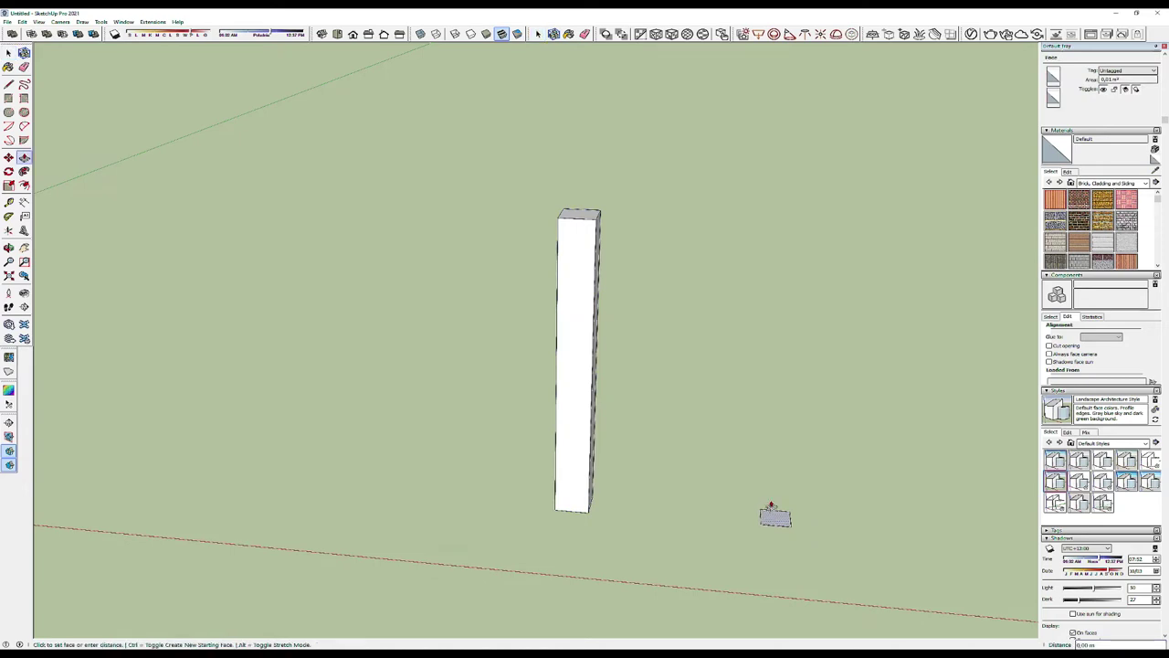
left_click(773, 513)
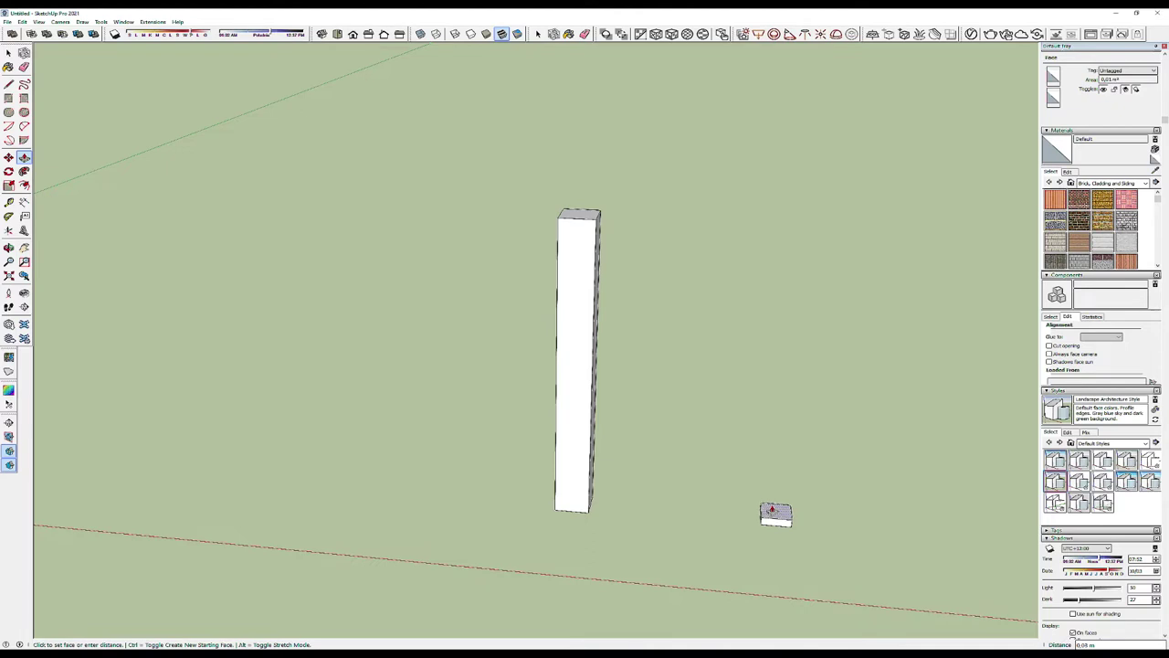
left_click(773, 509)
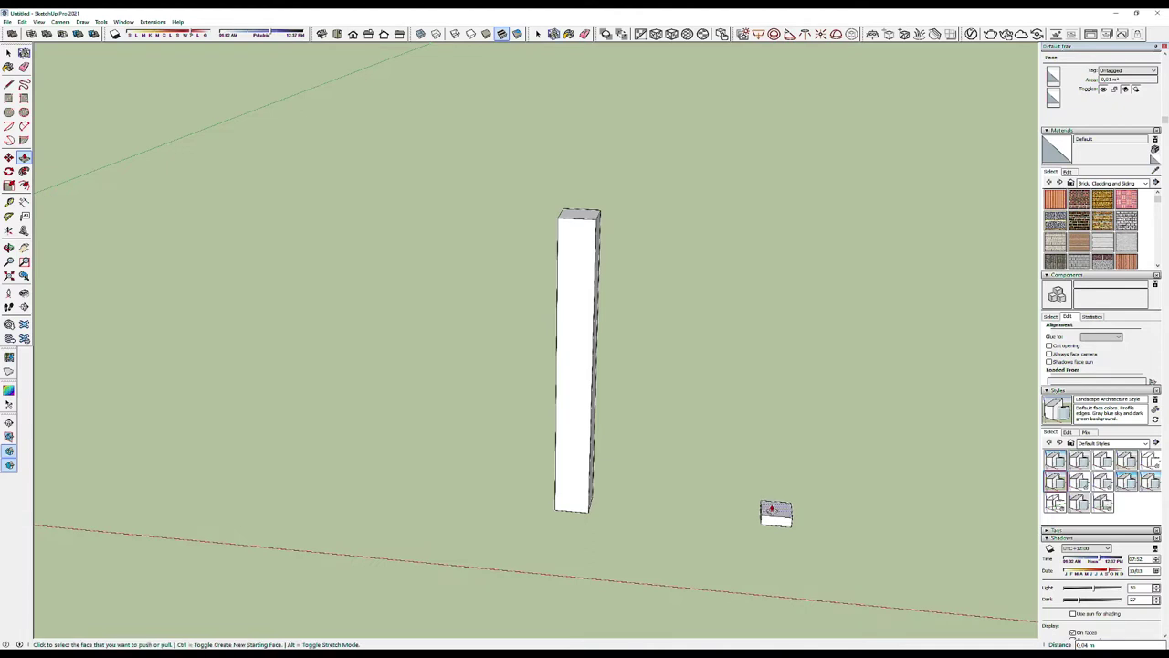
key("space")
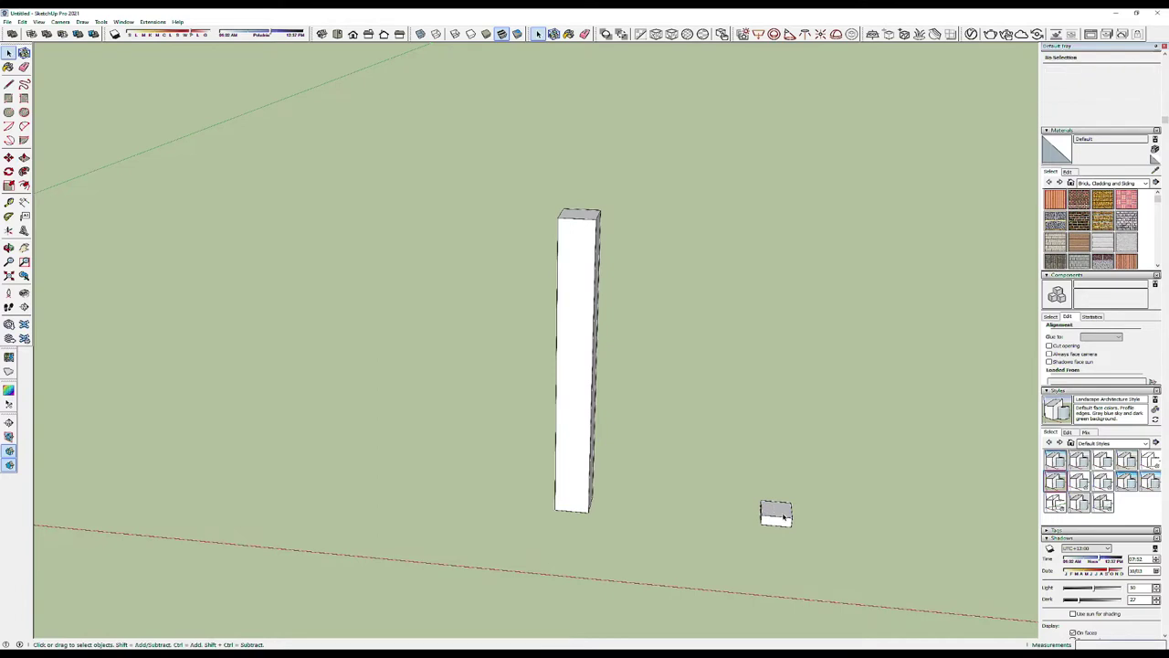
scroll(846, 462, "up", 2)
scroll(765, 538, "up", 3)
mouse_move(761, 486)
middle_mouse_down()
mouse_move(851, 478)
mouse_move(971, 430)
mouse_move(1039, 457)
mouse_move(758, 418)
mouse_move(810, 449)
mouse_move(900, 404)
mouse_move(751, 448)
mouse_move(819, 433)
mouse_move(822, 458)
middle_mouse_up()
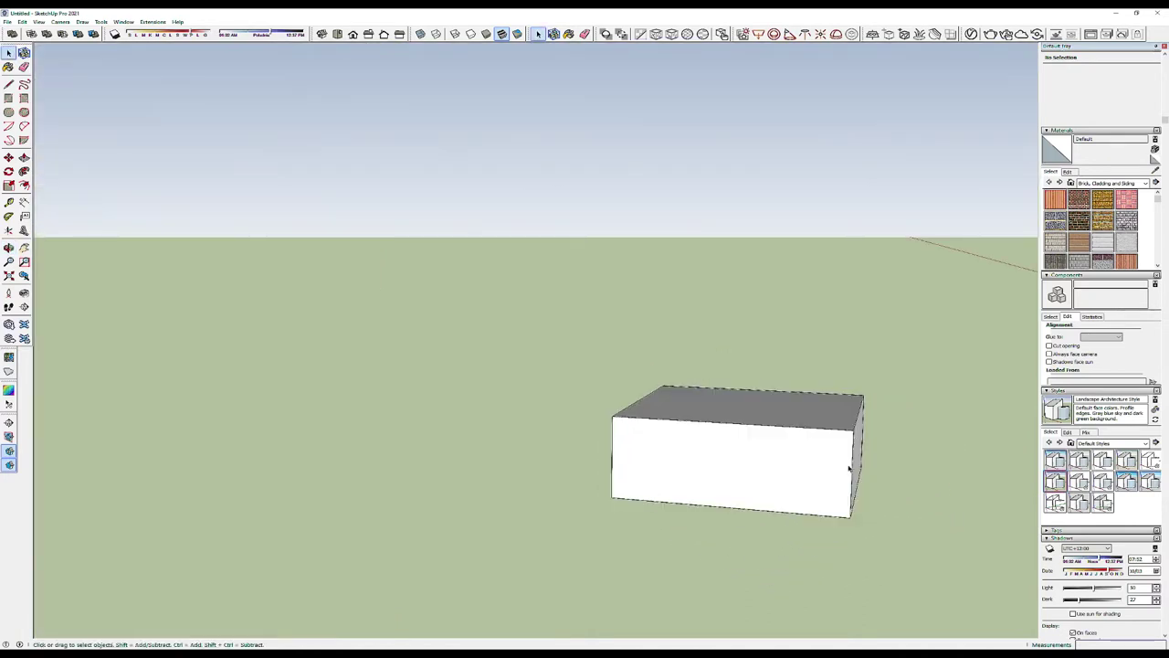
- Draw a quarter-round 2 Point Arc from the box's top edge to its right edge, then select the top face
left_click(24, 125)
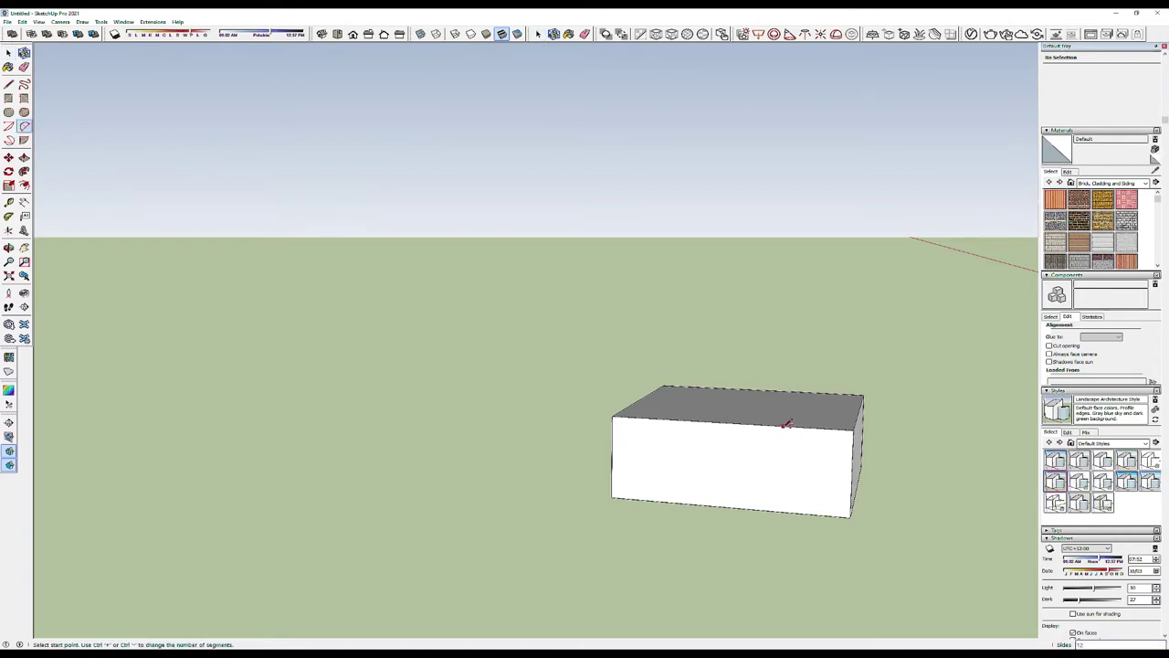
left_click(782, 426)
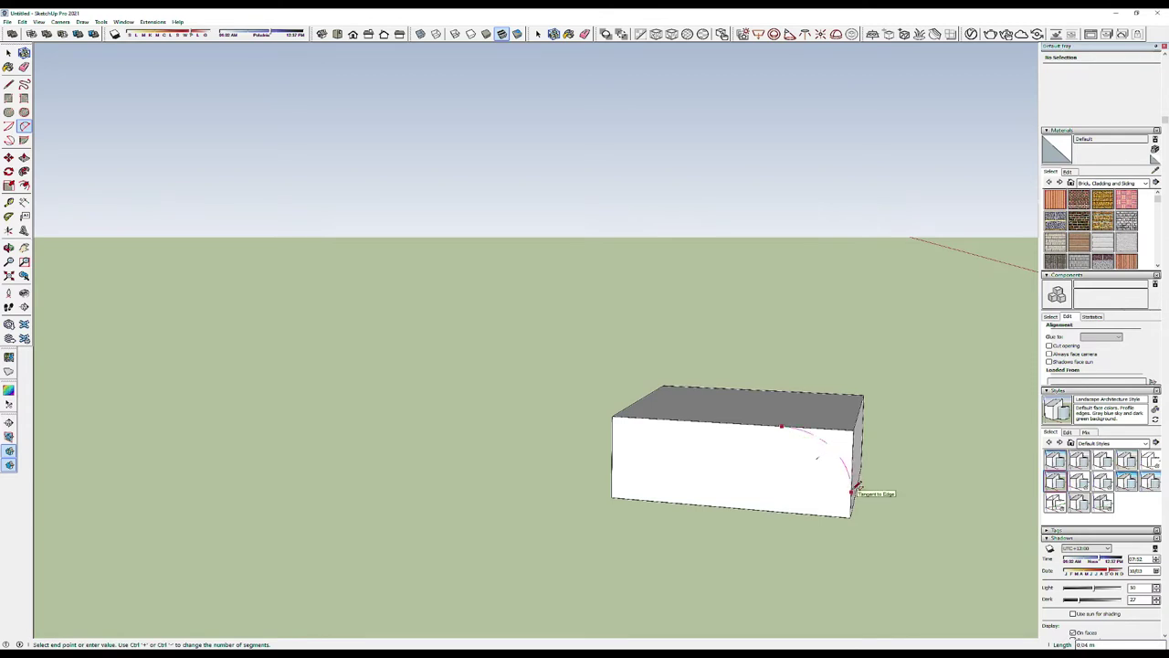
left_click(852, 490)
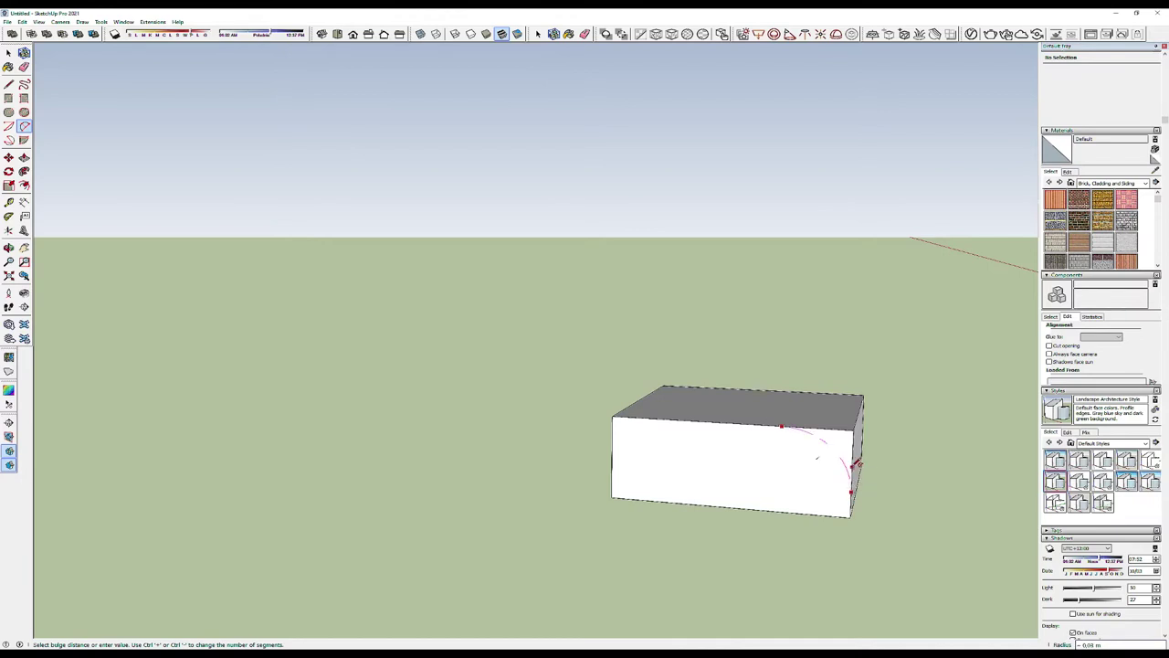
left_click(856, 464)
key("space")
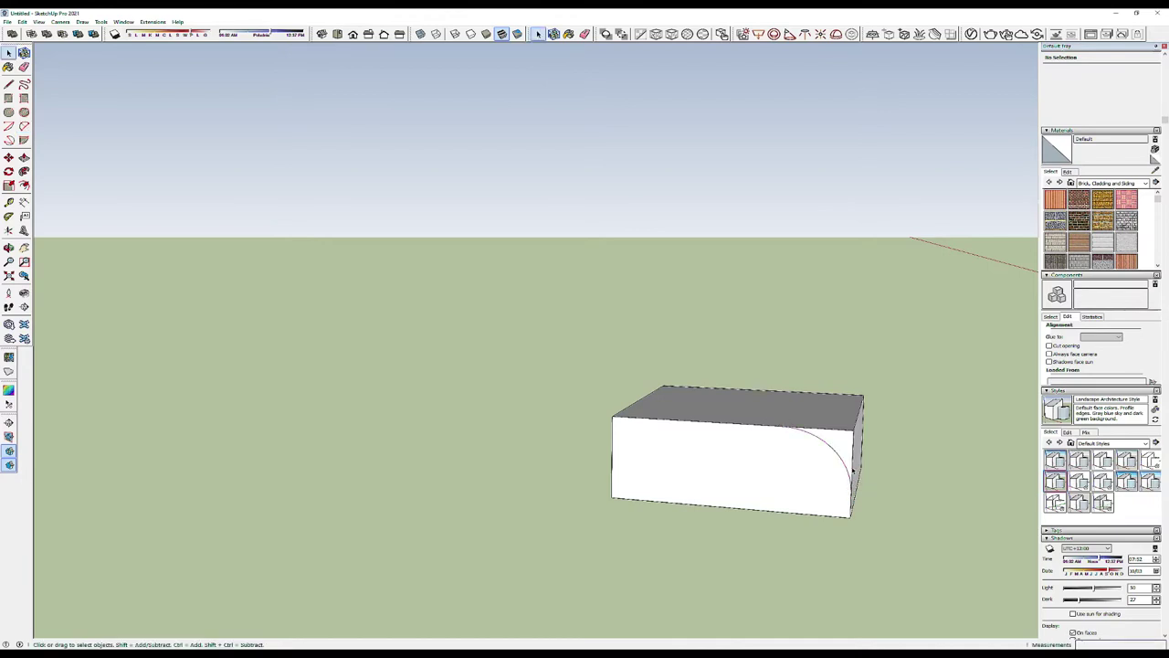
mouse_move(877, 409)
middle_mouse_down()
mouse_move(796, 452)
mouse_move(718, 436)
mouse_move(898, 423)
mouse_move(825, 422)
middle_mouse_up()
left_click(772, 415)
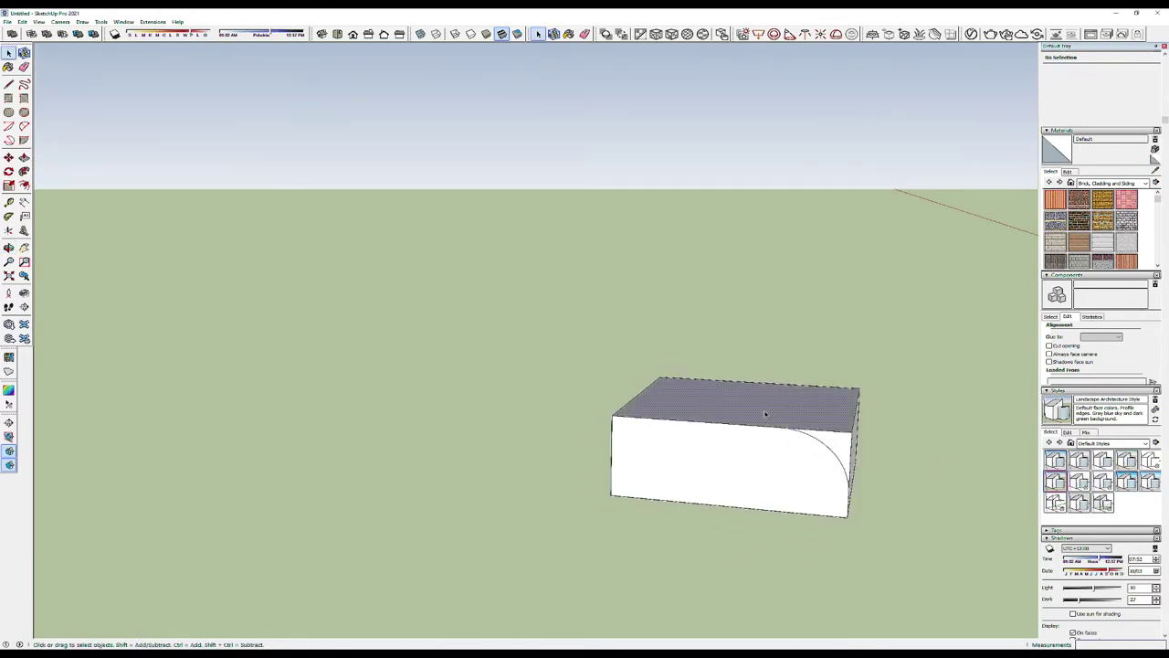
- Sweep the arc around the top face with Follow Me, then delete the box's bottom front edge
left_click(23, 171)
left_click_drag(807, 440, 839, 448)
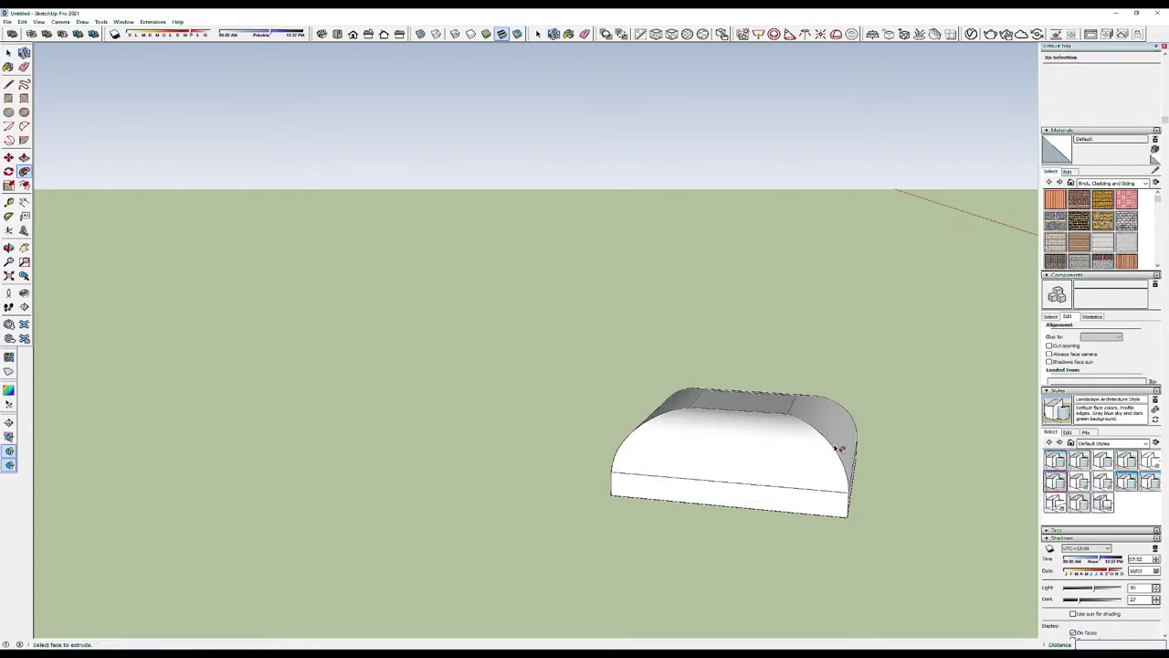
mouse_move(608, 384)
middle_mouse_down()
mouse_move(529, 499)
mouse_move(563, 416)
mouse_move(689, 494)
middle_mouse_up()
left_click(689, 496)
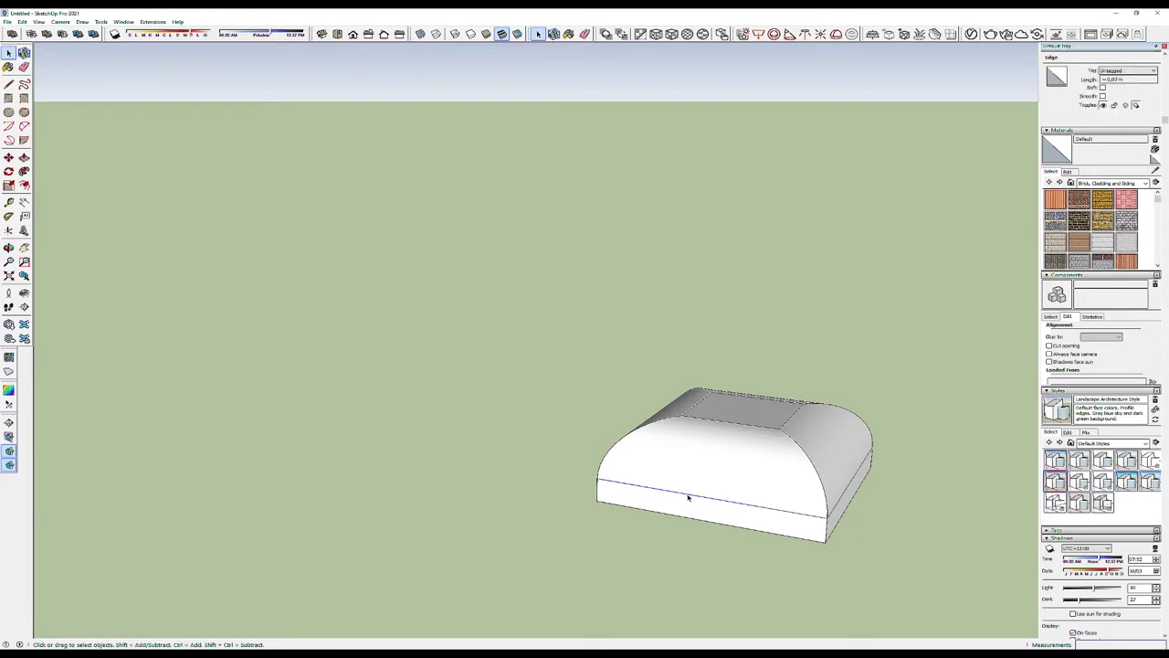
key("Delete")
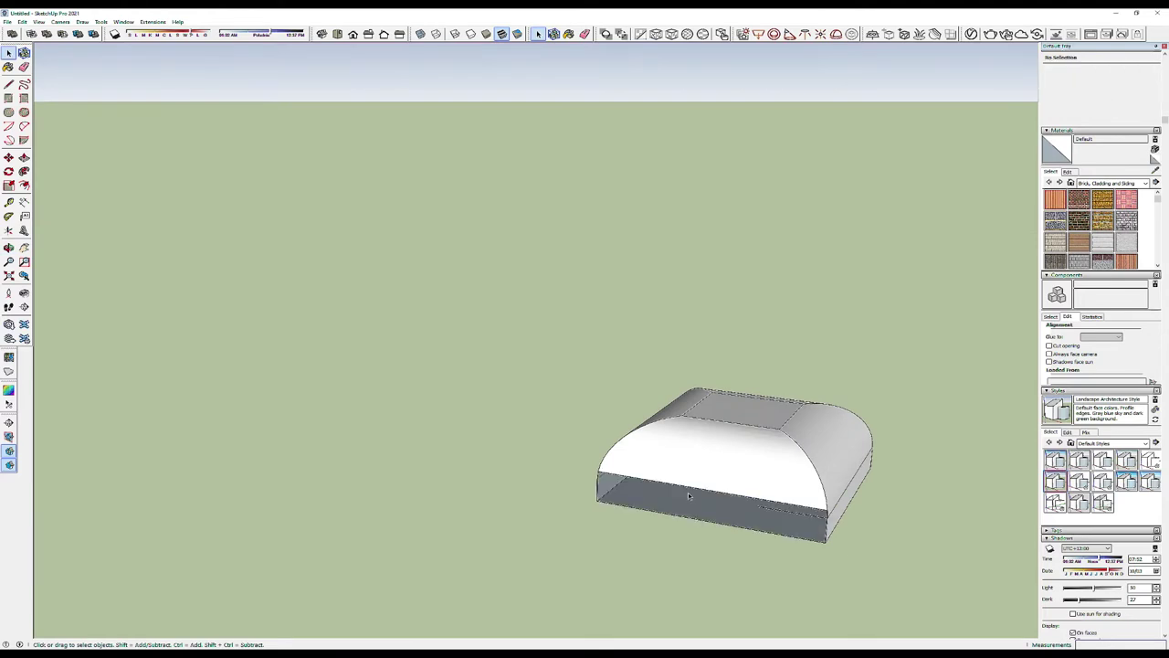
mouse_move(714, 501)
middle_mouse_down()
mouse_move(817, 417)
mouse_move(827, 391)
middle_mouse_up()
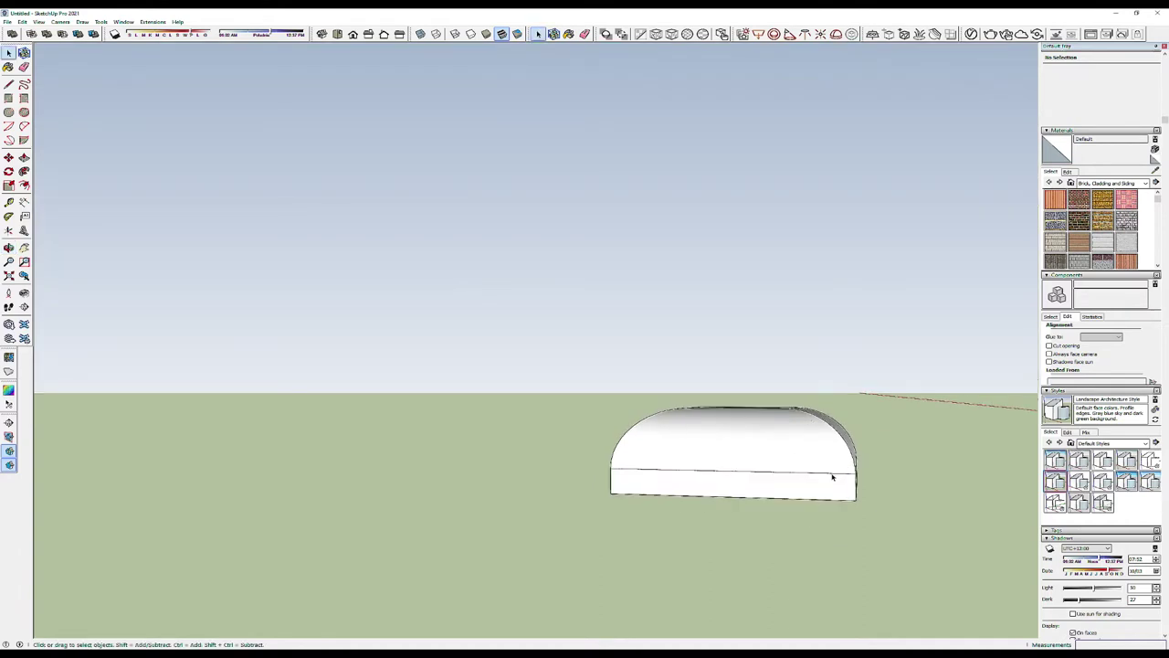
left_click(833, 473)
- Delete the rounded box's lower front edge and its face
key("Delete")
scroll(656, 472, "up", 3)
left_click_drag(429, 470, 384, 467)
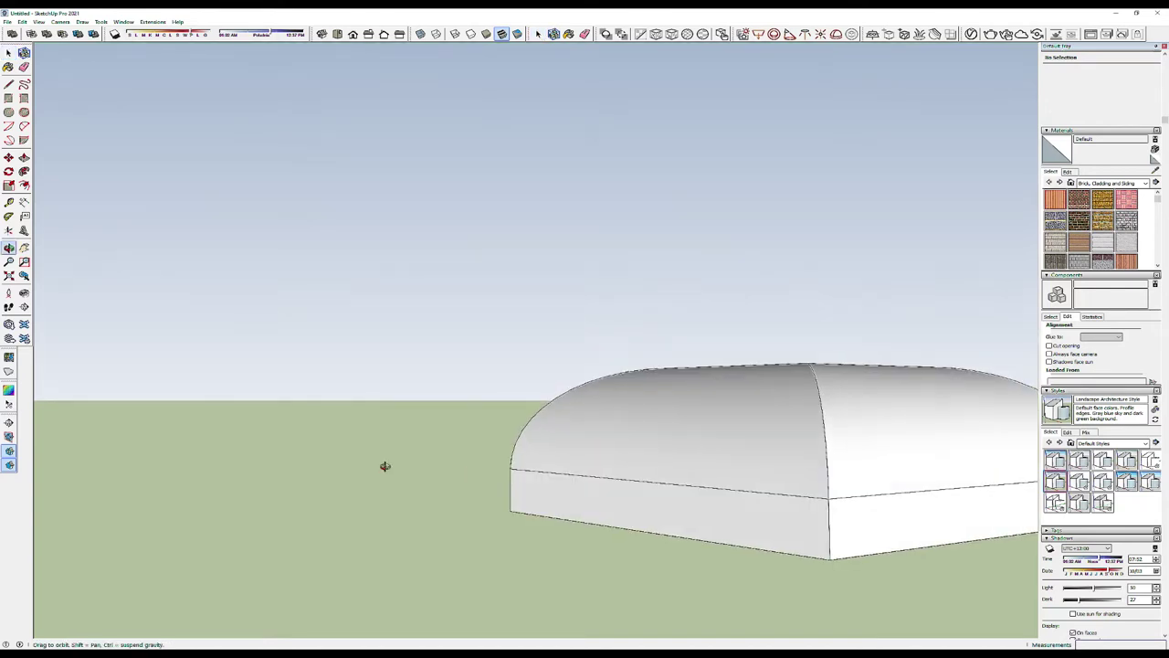
mouse_move(704, 470)
left_mouse_down()
mouse_move(584, 543)
mouse_move(405, 569)
mouse_move(347, 501)
mouse_move(682, 481)
mouse_move(469, 514)
left_mouse_up()
key("space")
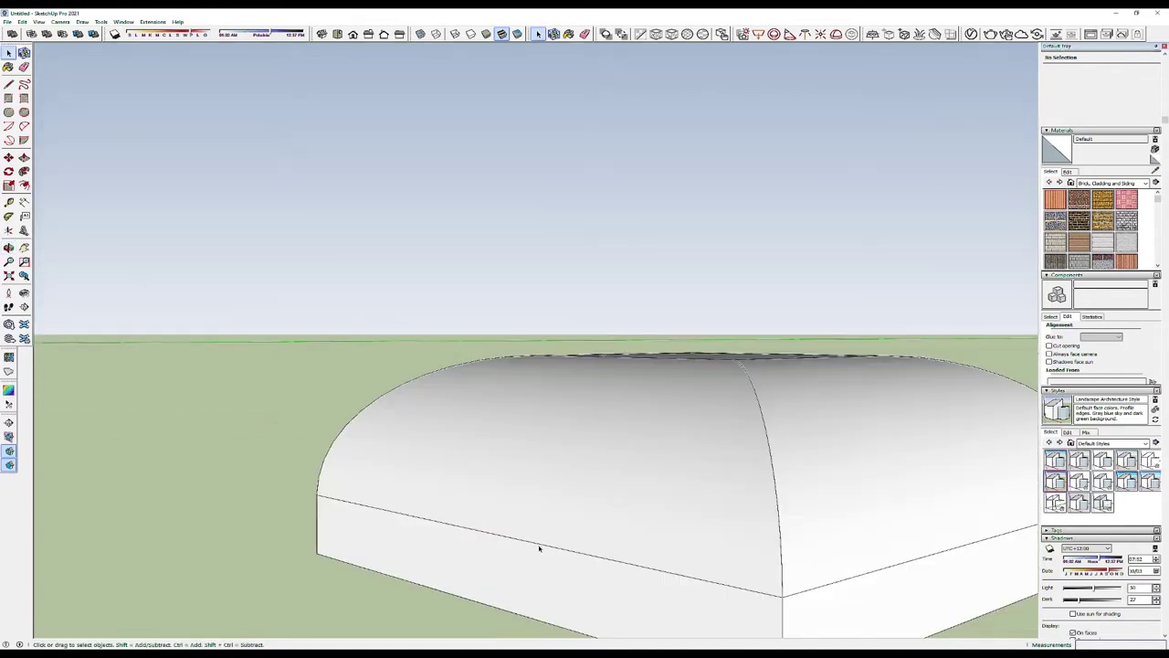
left_click(538, 546)
key("Delete")
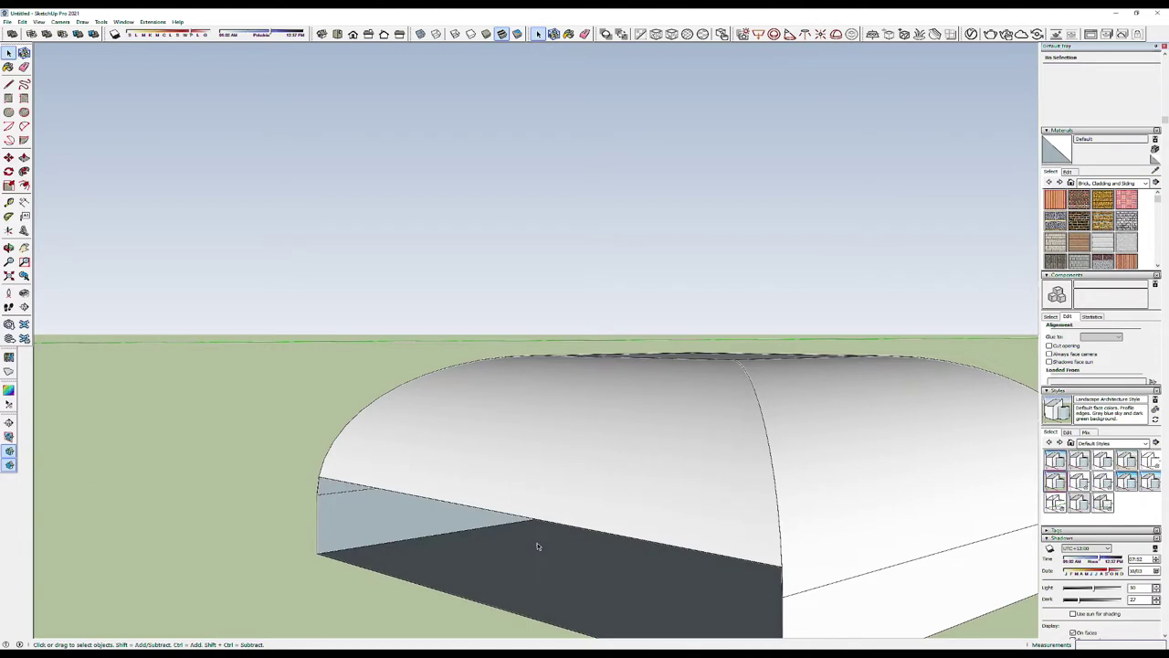
- Undo the deletion to restore the face, and turn on X-ray face style
scroll(539, 546, "down", 3)
mouse_move(538, 544)
middle_mouse_down()
mouse_move(631, 470)
mouse_move(715, 426)
mouse_move(896, 448)
mouse_move(759, 462)
middle_mouse_up()
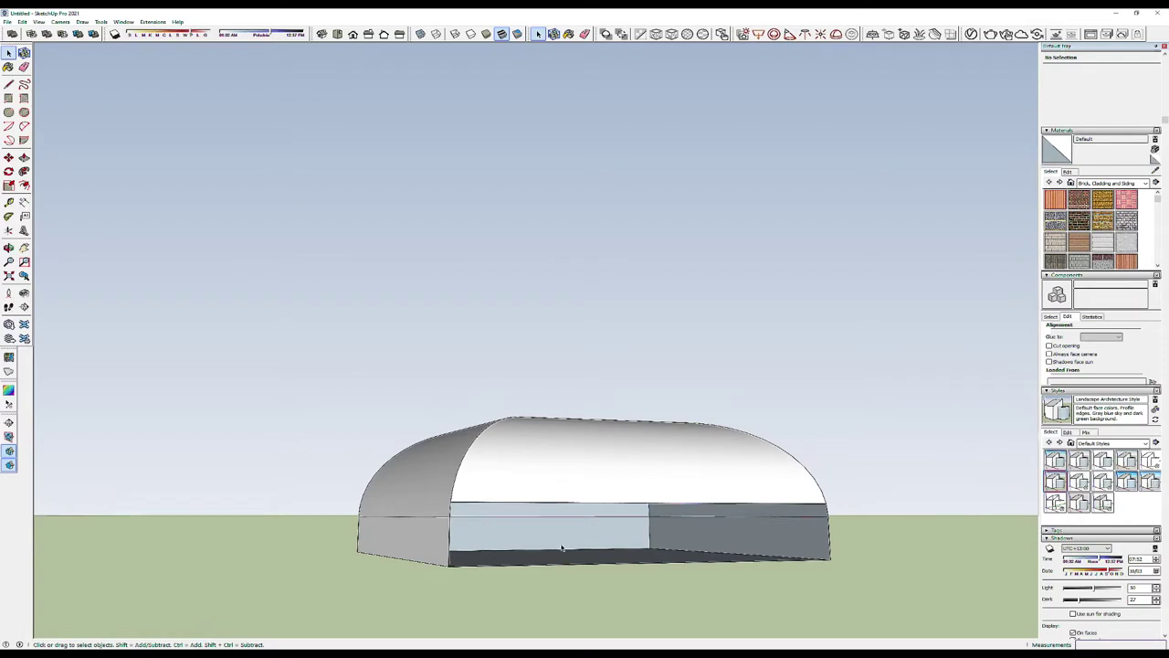
key("ctrl+z")
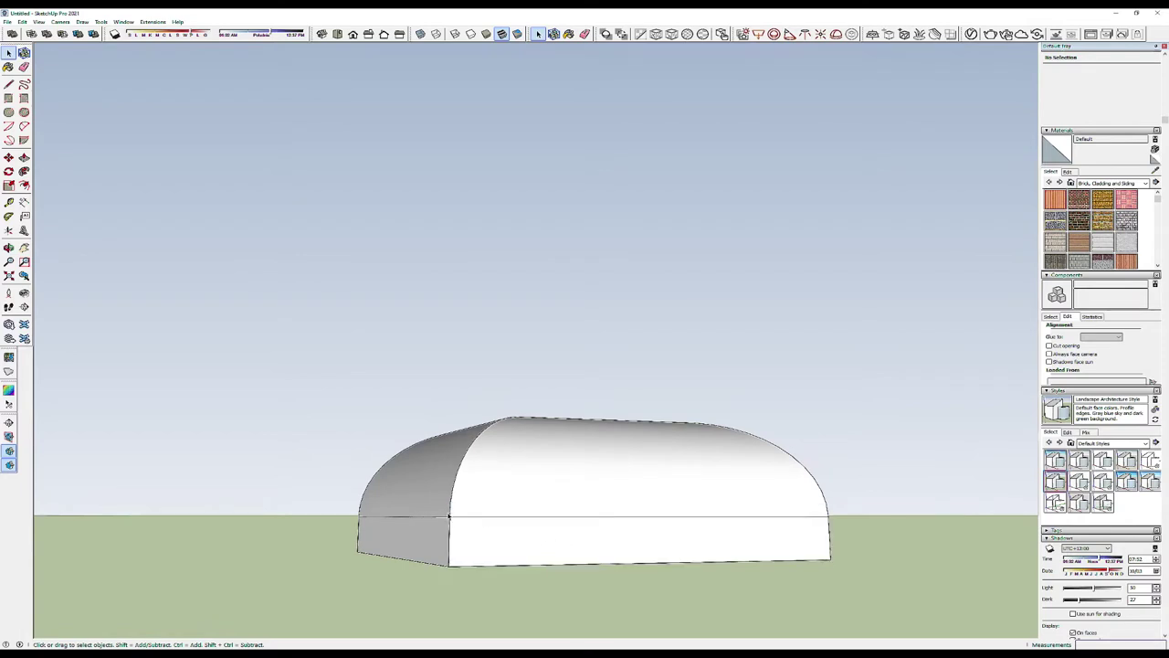
left_click(421, 33)
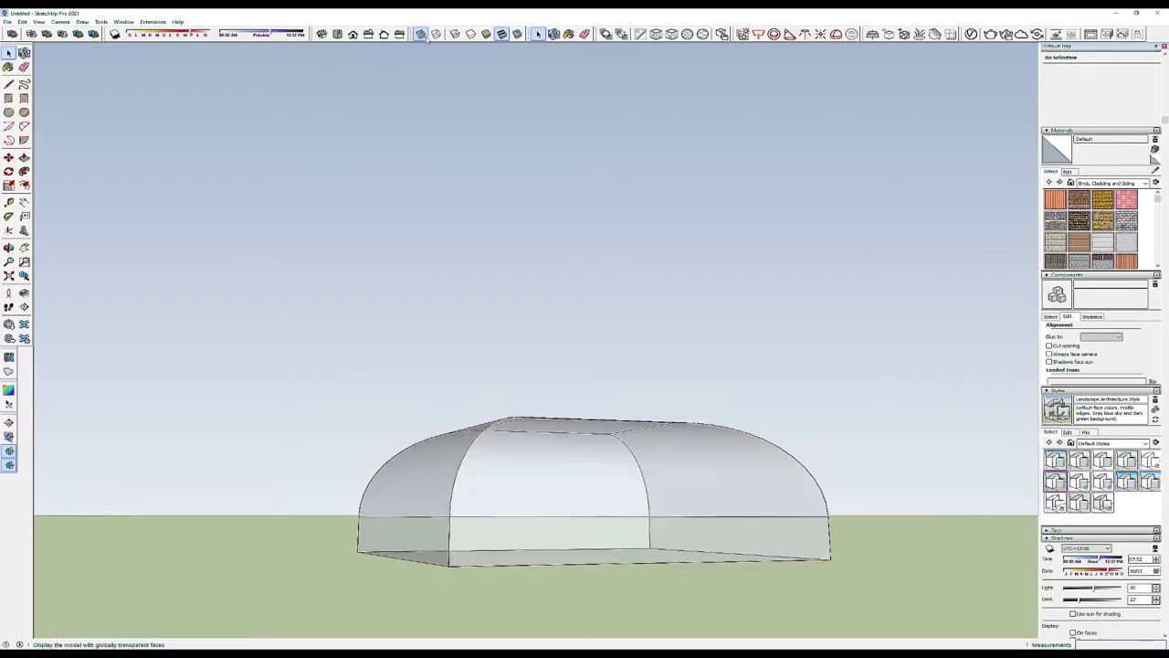
- Select all 174 entities of the rounded cap and make them one group
mouse_move(670, 444)
middle_mouse_down()
mouse_move(681, 546)
mouse_move(666, 545)
middle_mouse_up()
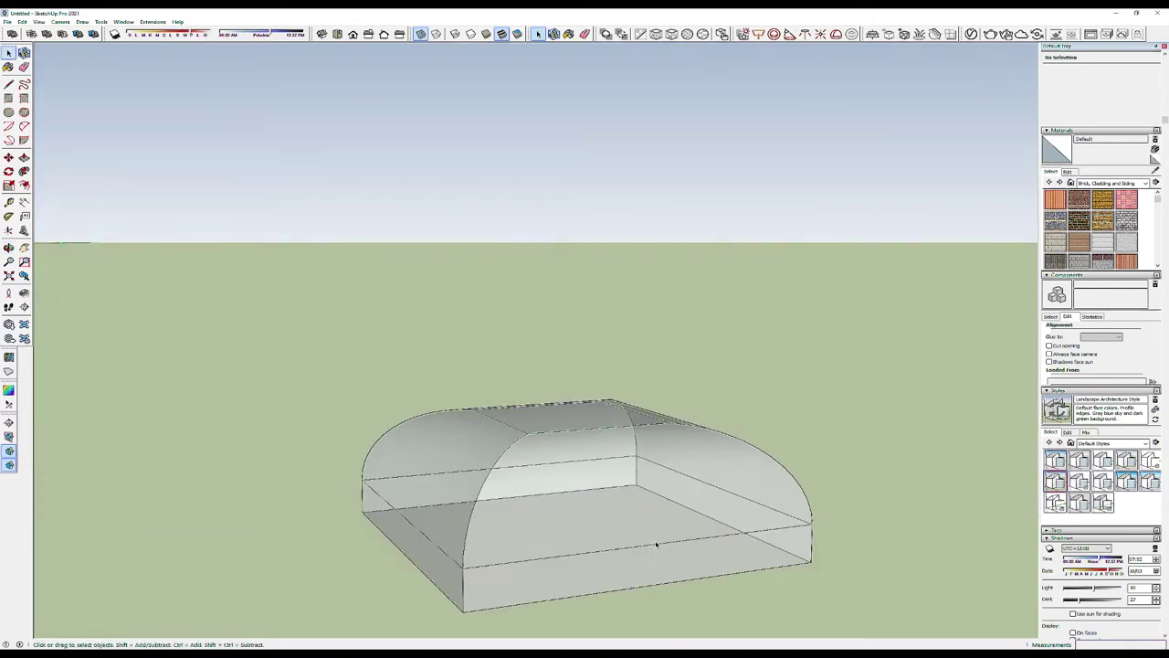
left_click(656, 546)
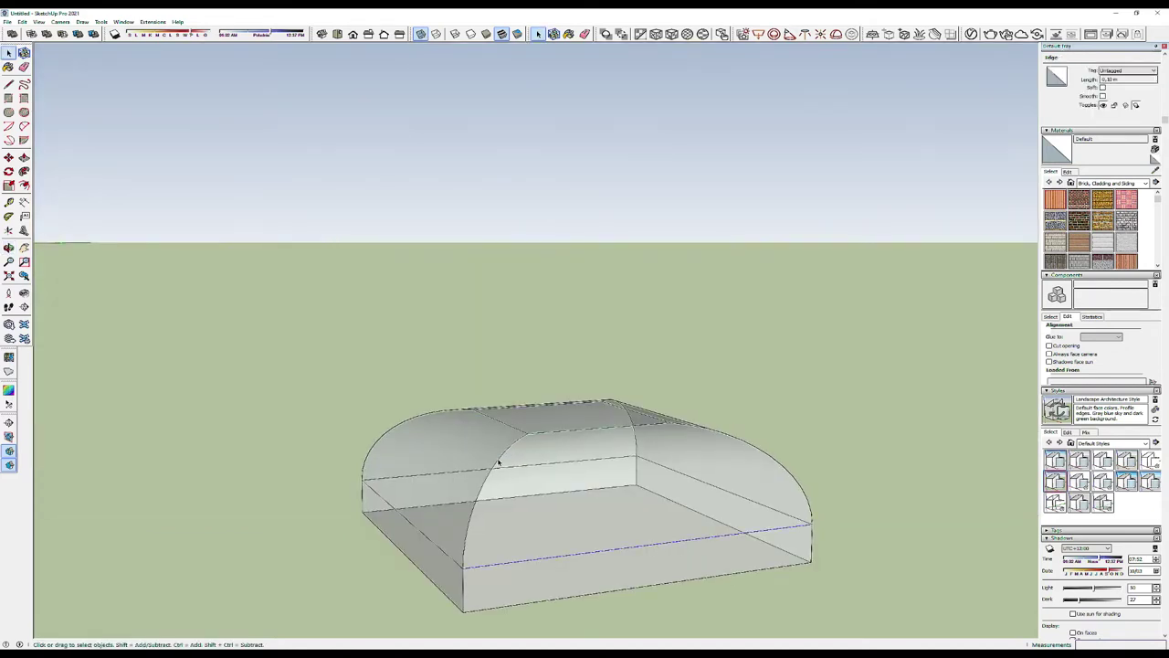
left_click(787, 471)
triple_click(489, 477)
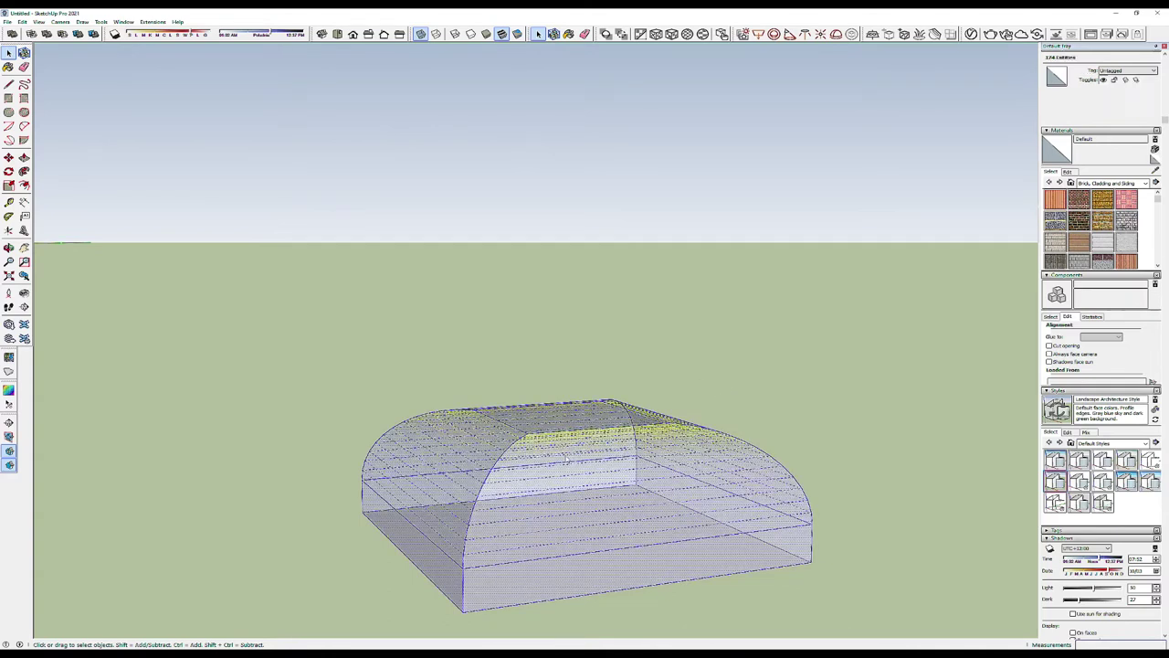
right_click(569, 457)
left_click(600, 526)
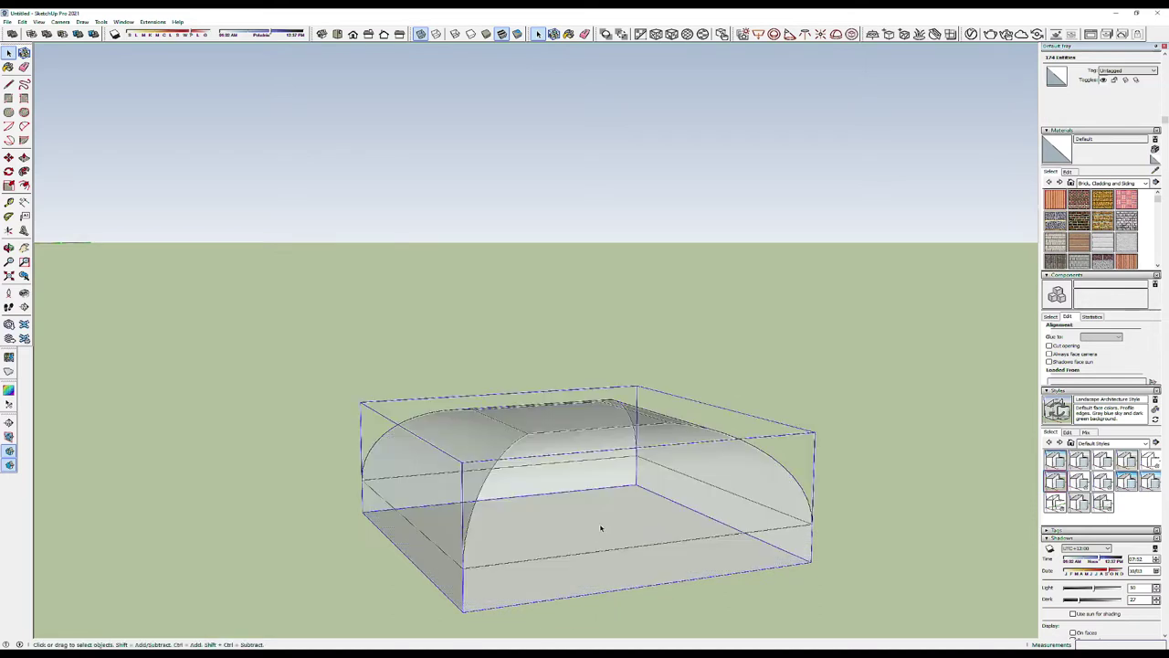
scroll(608, 524, "down", 3)
scroll(607, 524, "down", 2)
scroll(608, 524, "down", 1)
mouse_move(608, 524)
middle_mouse_down()
mouse_move(673, 508)
mouse_move(619, 525)
middle_mouse_up()
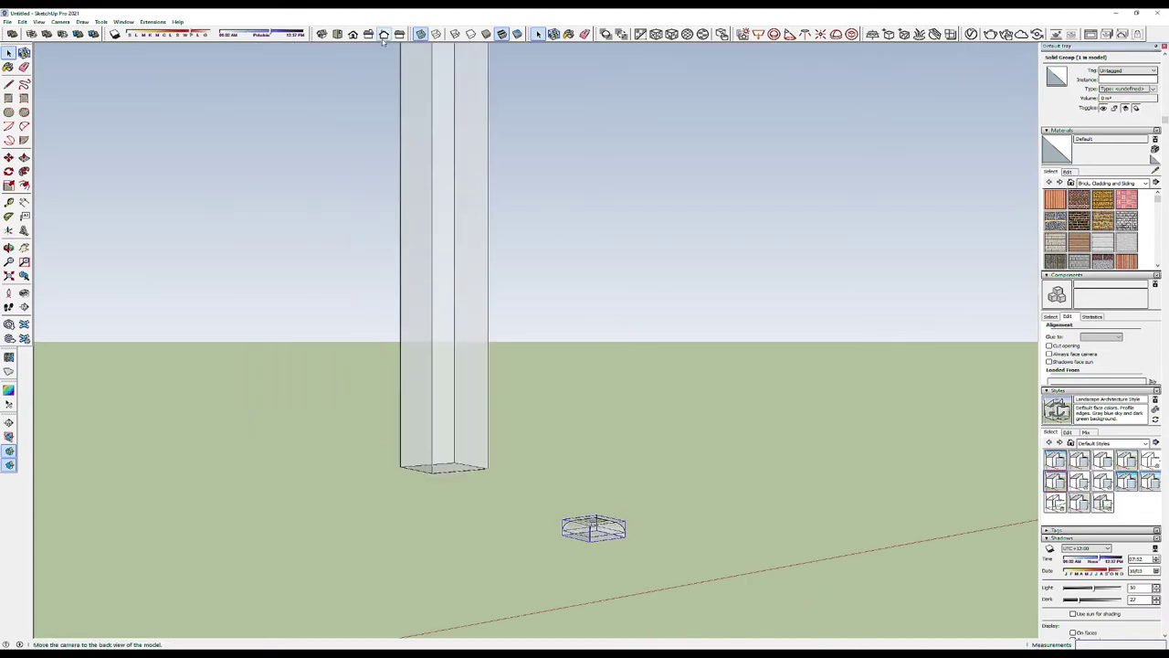
- Turn X-ray off and, in Front view, move the rounded cap onto the post's top
left_click(421, 33)
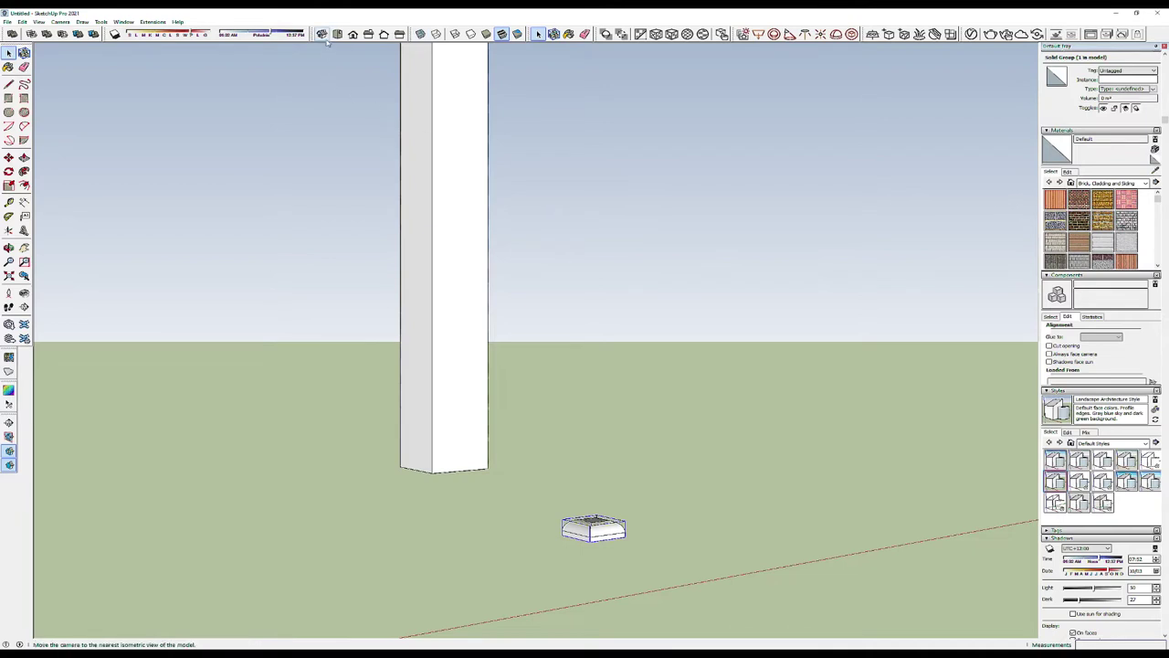
left_click(353, 34)
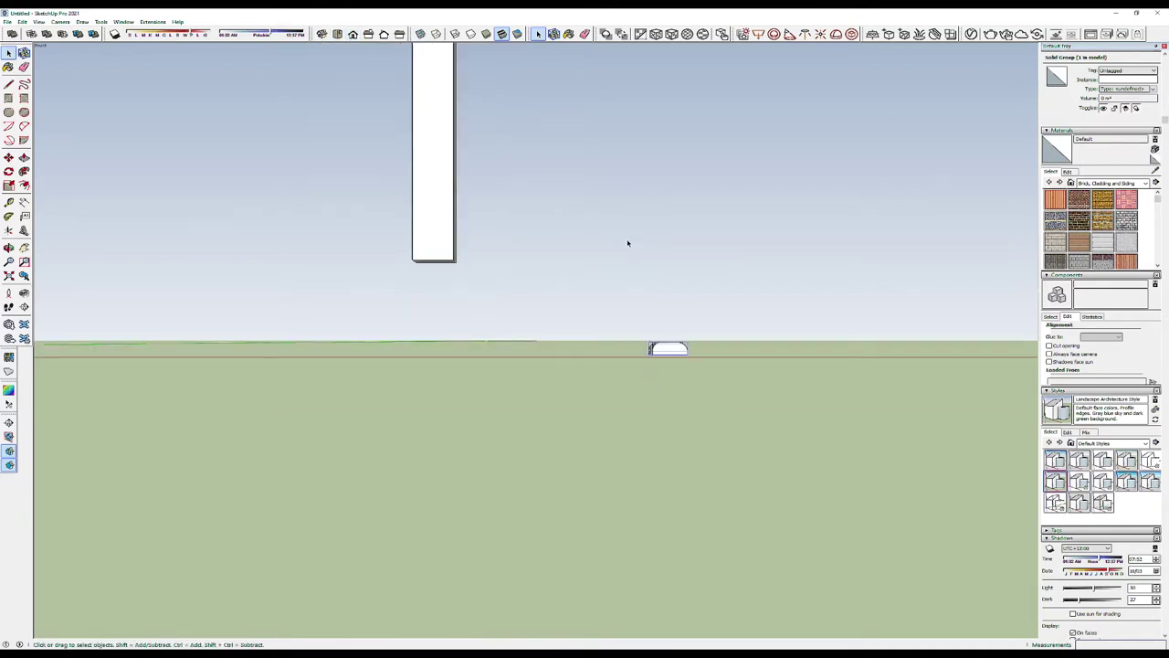
mouse_move(621, 264)
middle_mouse_down("shift")
mouse_move(658, 459)
mouse_move(676, 475)
middle_mouse_up("shift")
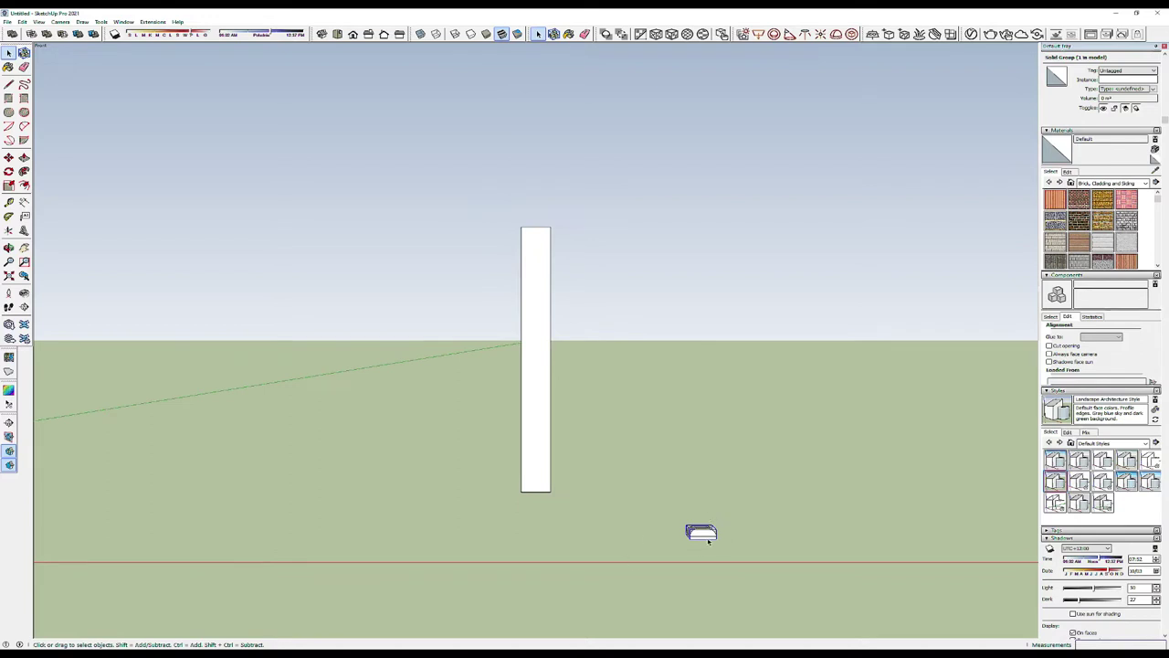
key("m")
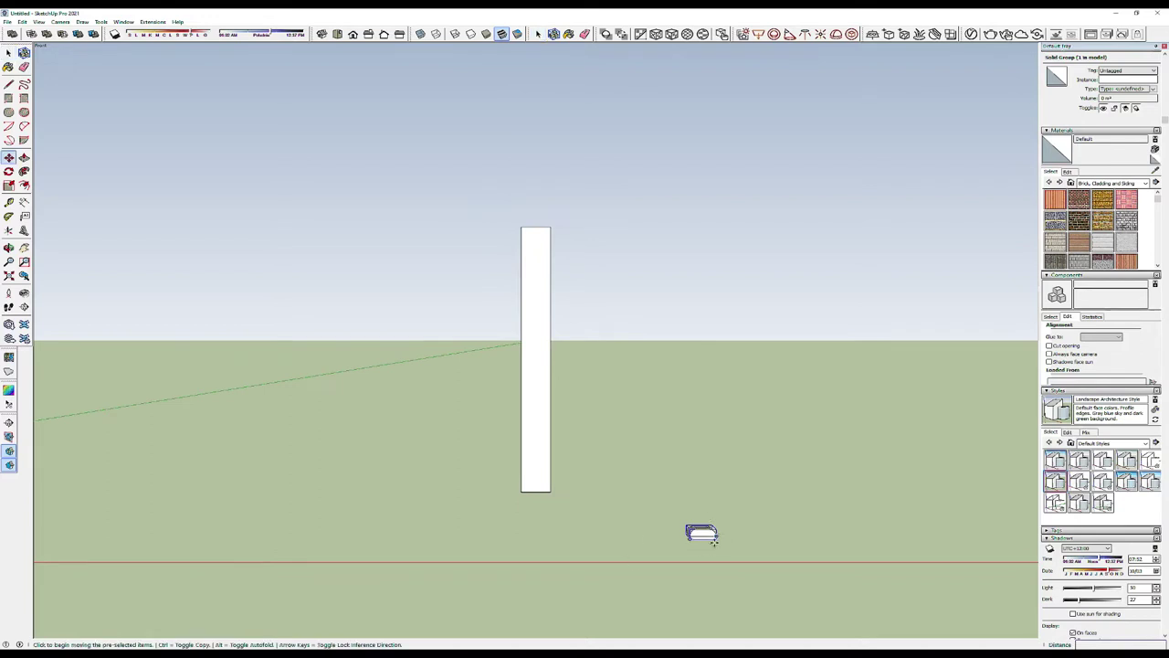
left_click(716, 539)
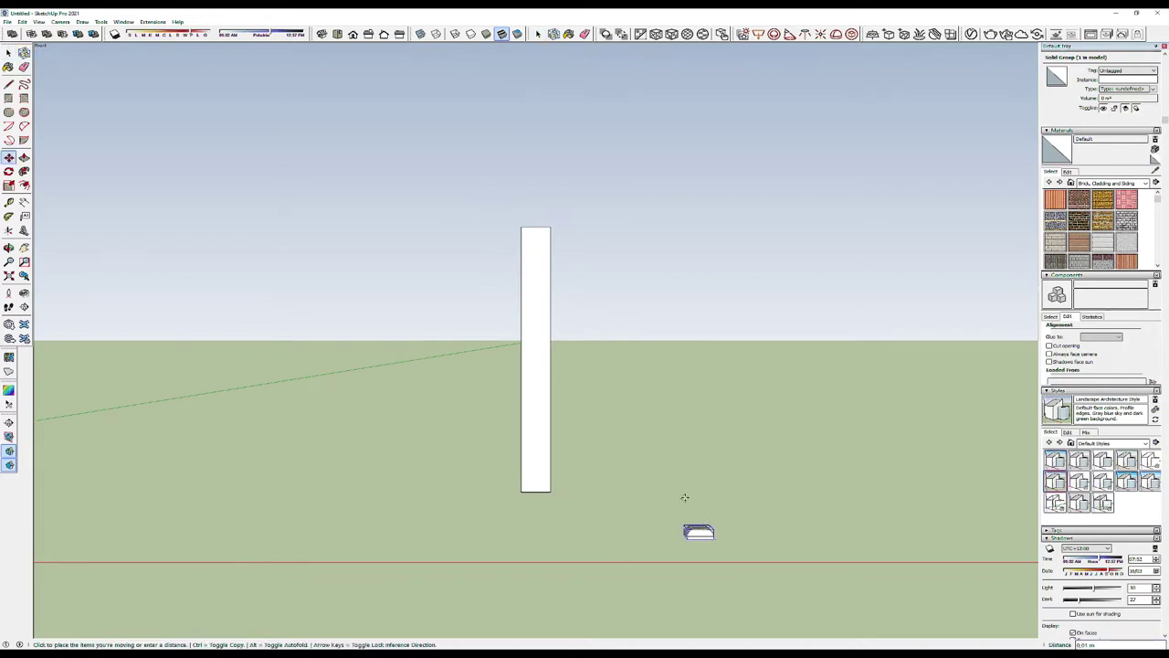
left_click(549, 225)
key("space")
- Select the cap and the post together and make them one group
mouse_move(580, 219)
middle_mouse_down()
mouse_move(603, 297)
mouse_move(591, 353)
middle_mouse_up()
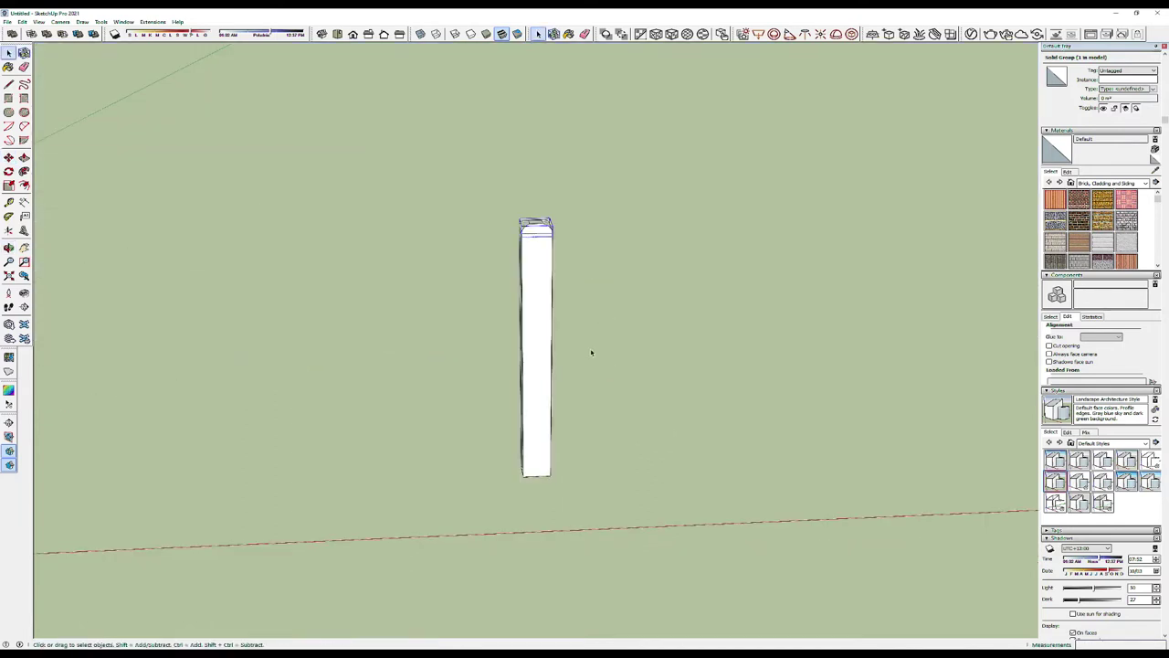
left_click(535, 329, "shift")
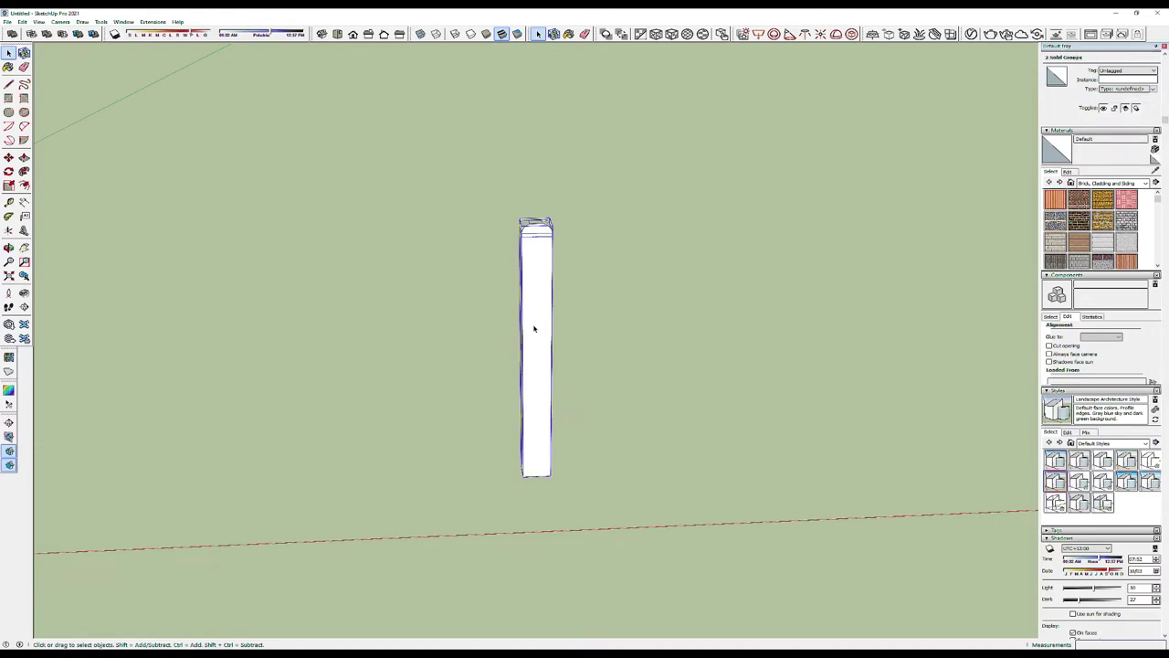
right_click(534, 328)
left_click(565, 406)
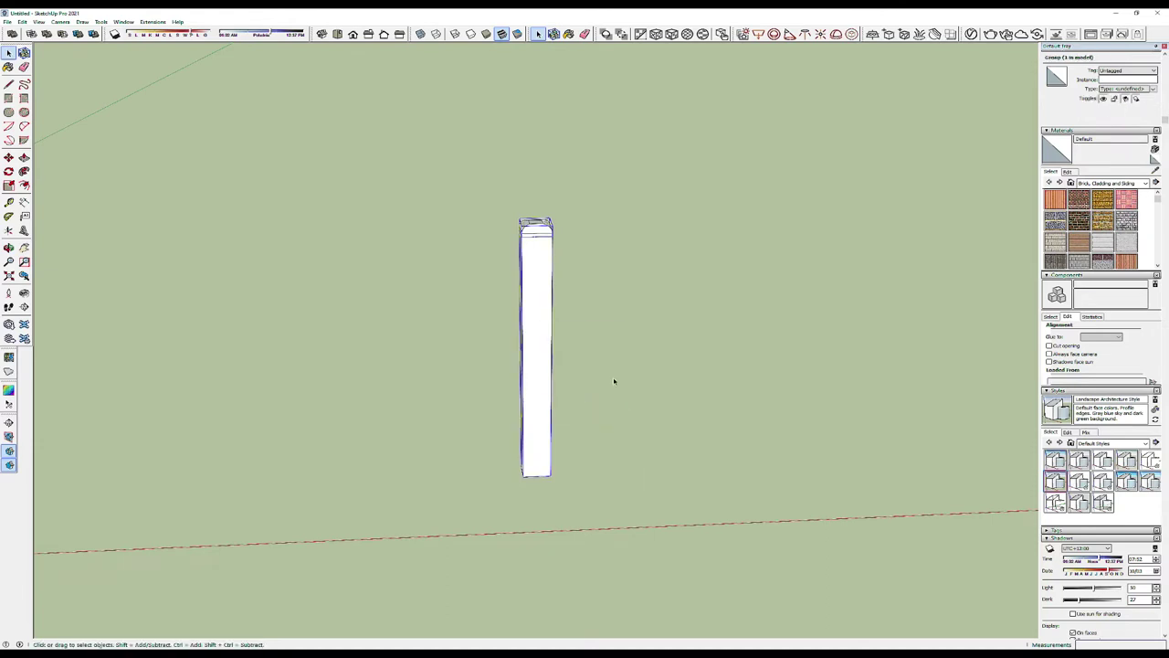
left_click(554, 359)
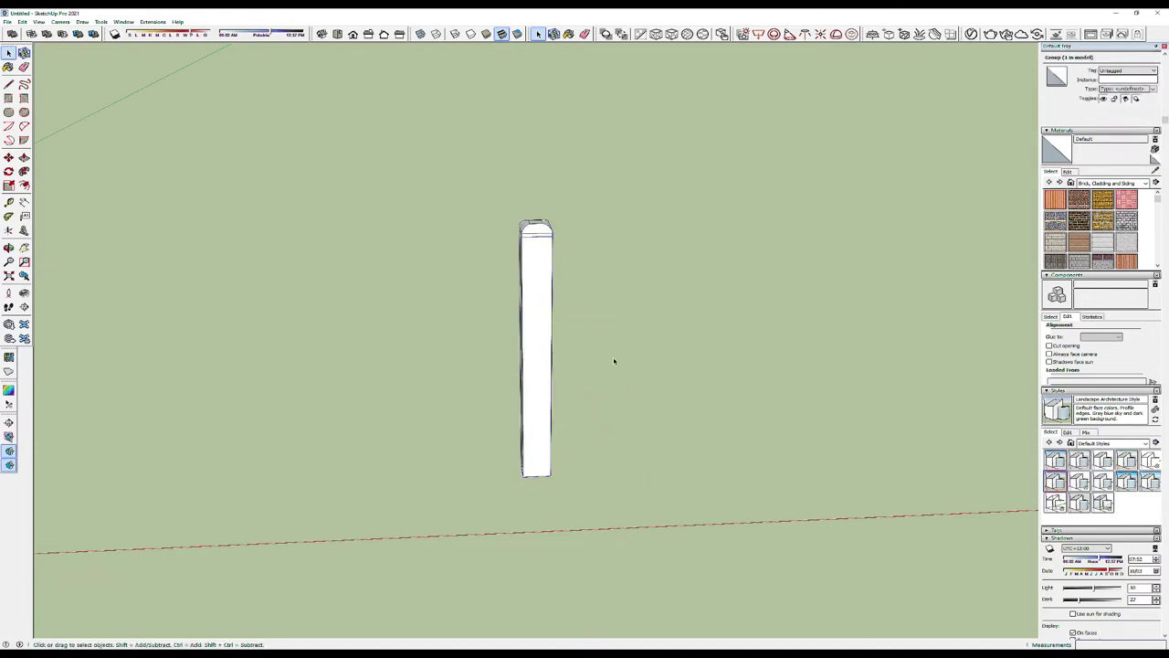
scroll(567, 316, "up", 1)
scroll(567, 316, "up", 2)
mouse_move(520, 238)
middle_mouse_down()
mouse_move(438, 248)
mouse_move(185, 233)
middle_mouse_up()
scroll(417, 299, "down", 3)
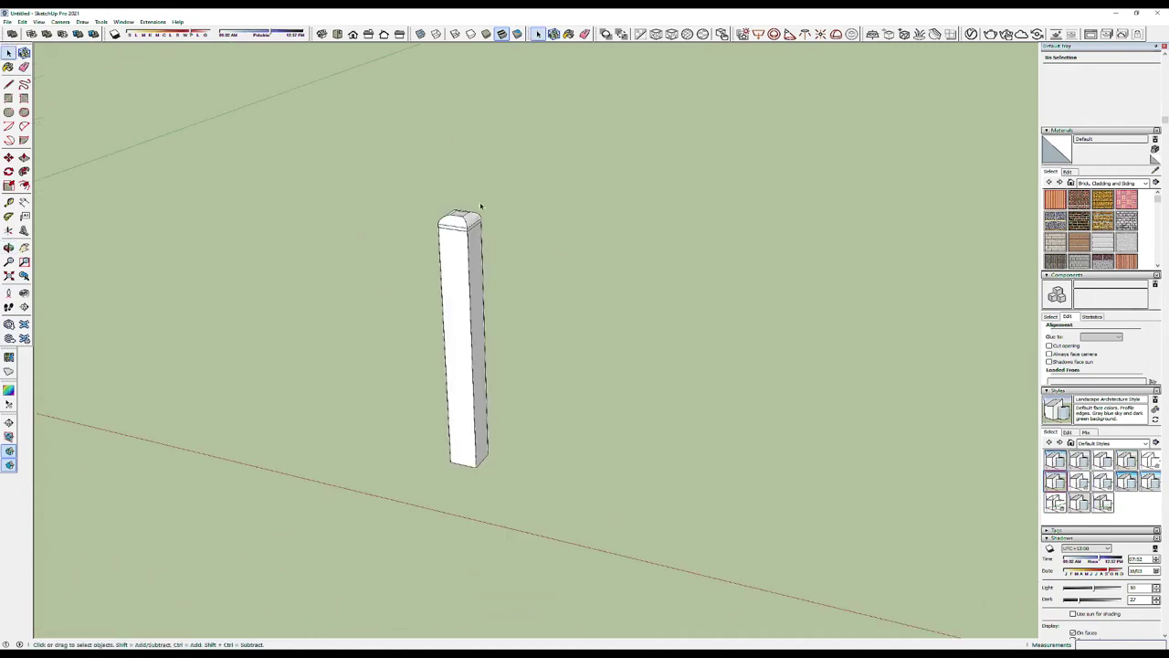
- Draw a 0.05 m radius circle on the ground beside the post
key("c")
left_click(734, 453)
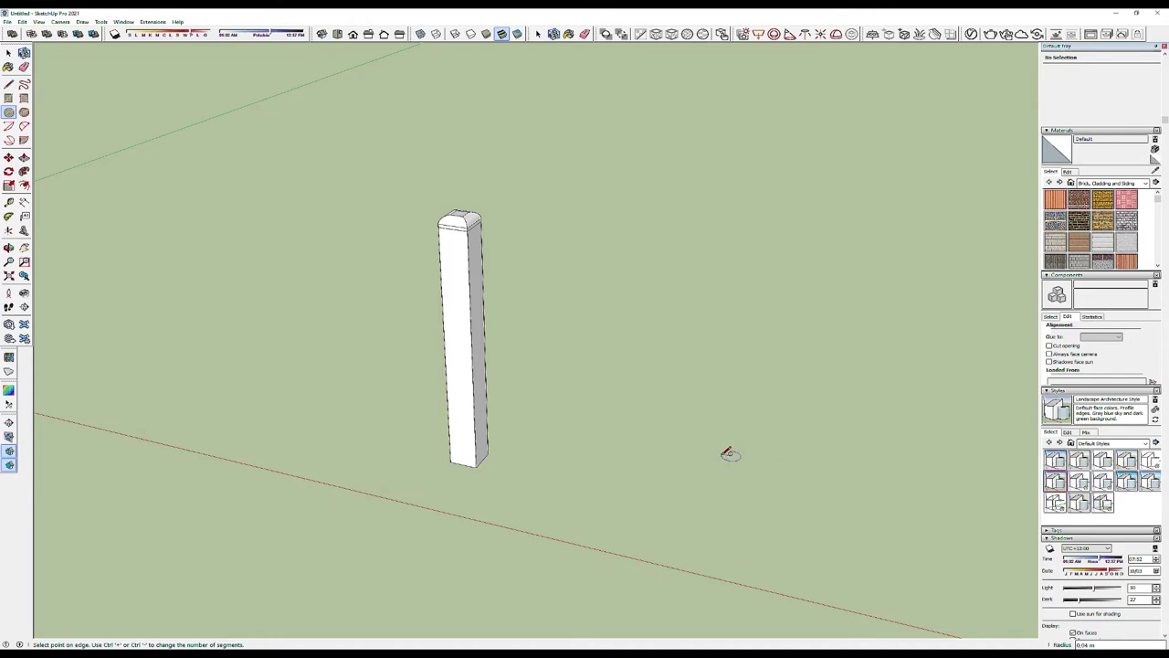
left_click(723, 451)
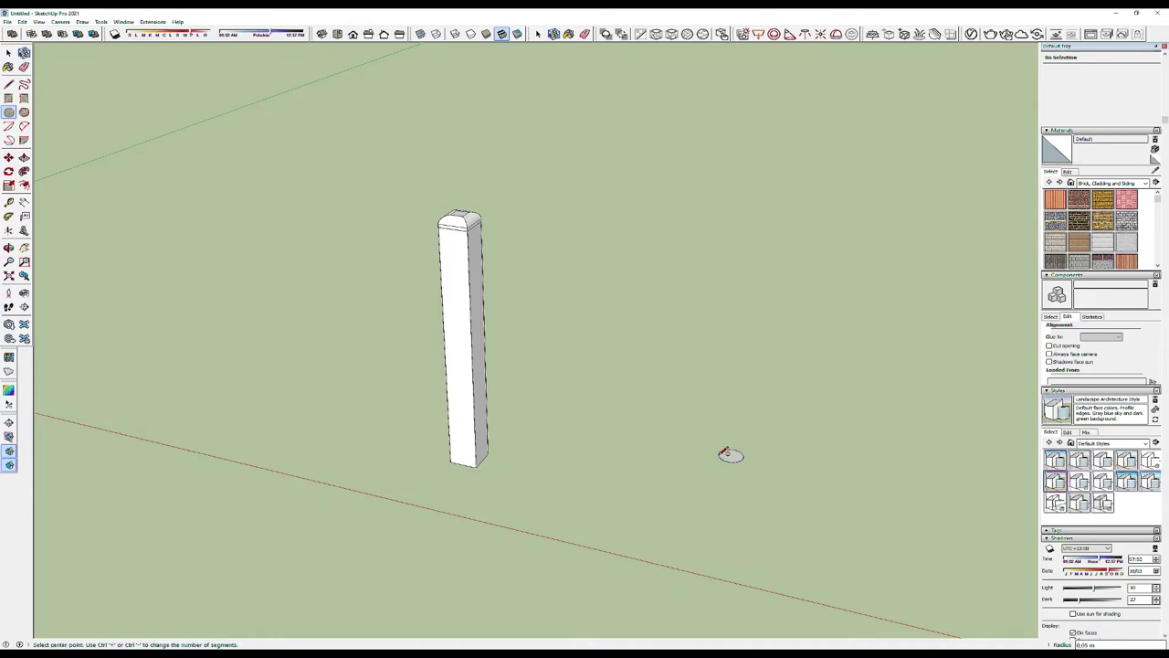
- Draw a second circle of the same radius from the first circle's centre
scroll(723, 452, "up", 2)
scroll(722, 451, "up", 2)
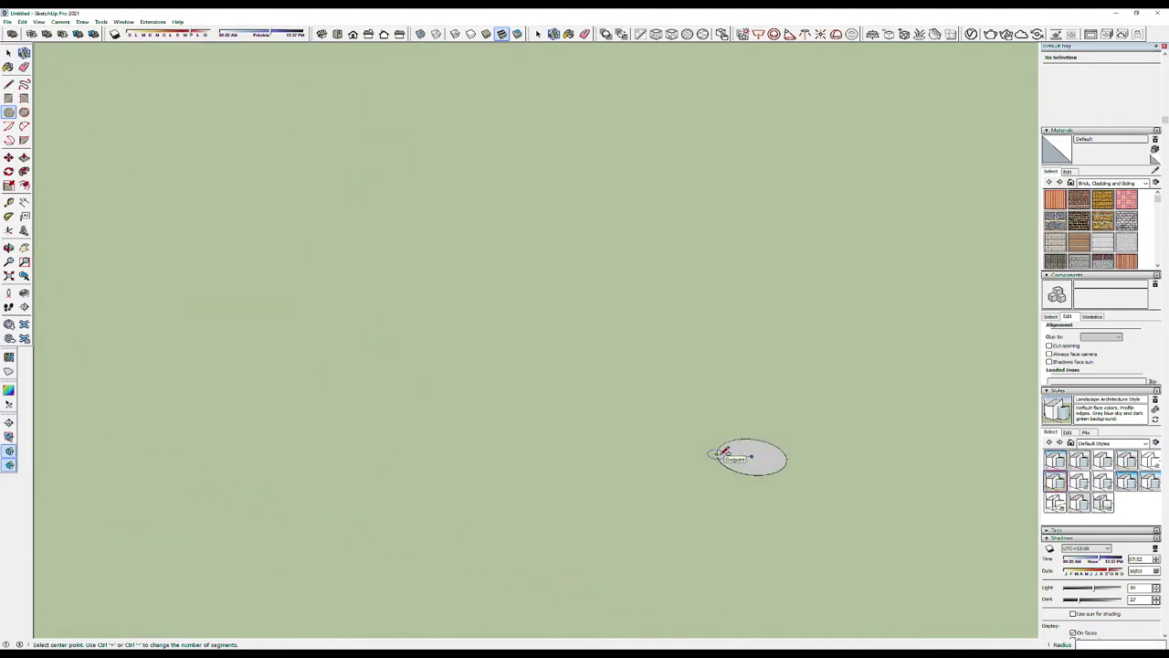
scroll(724, 452, "down", 1)
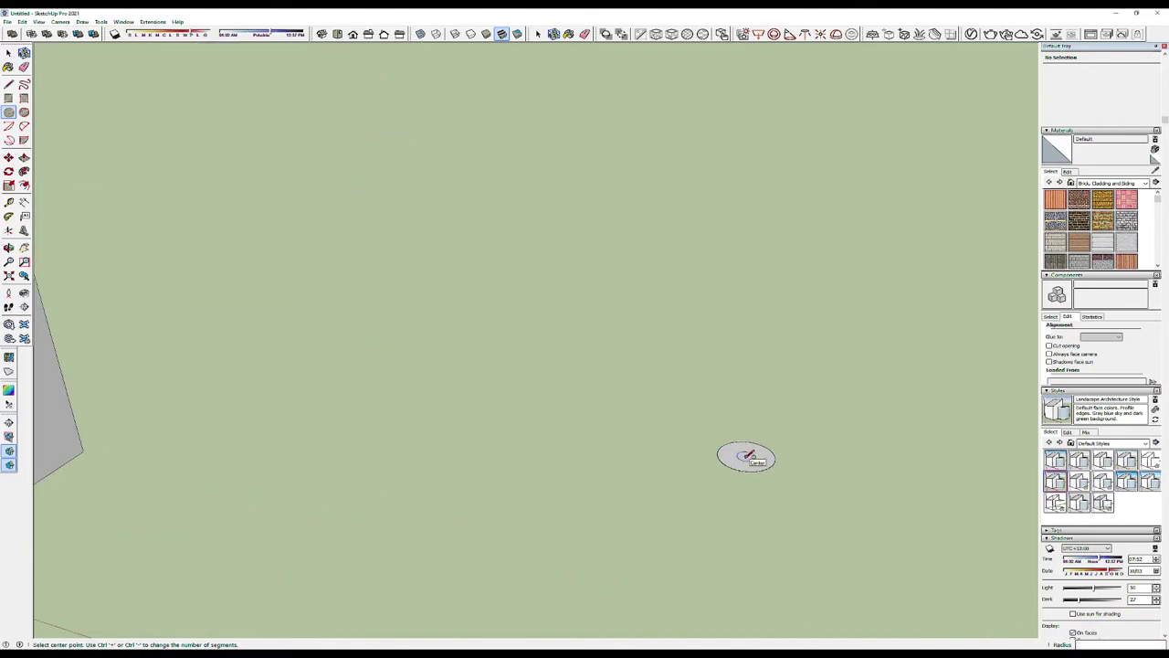
left_click(746, 456)
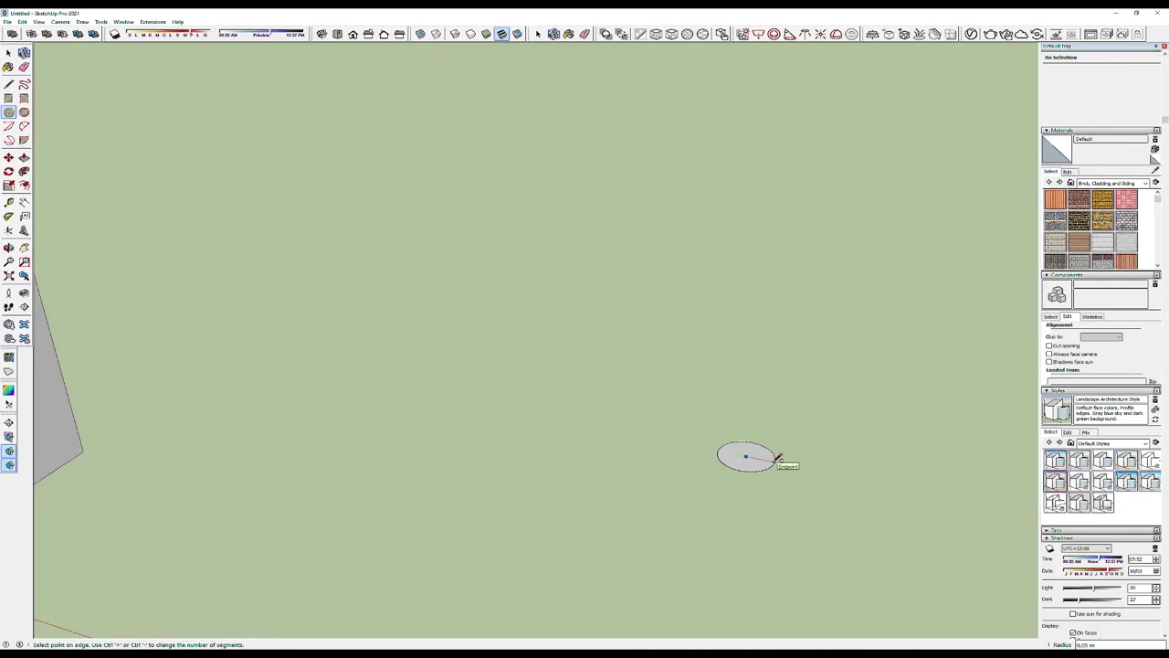
left_click(778, 458)
key("space")
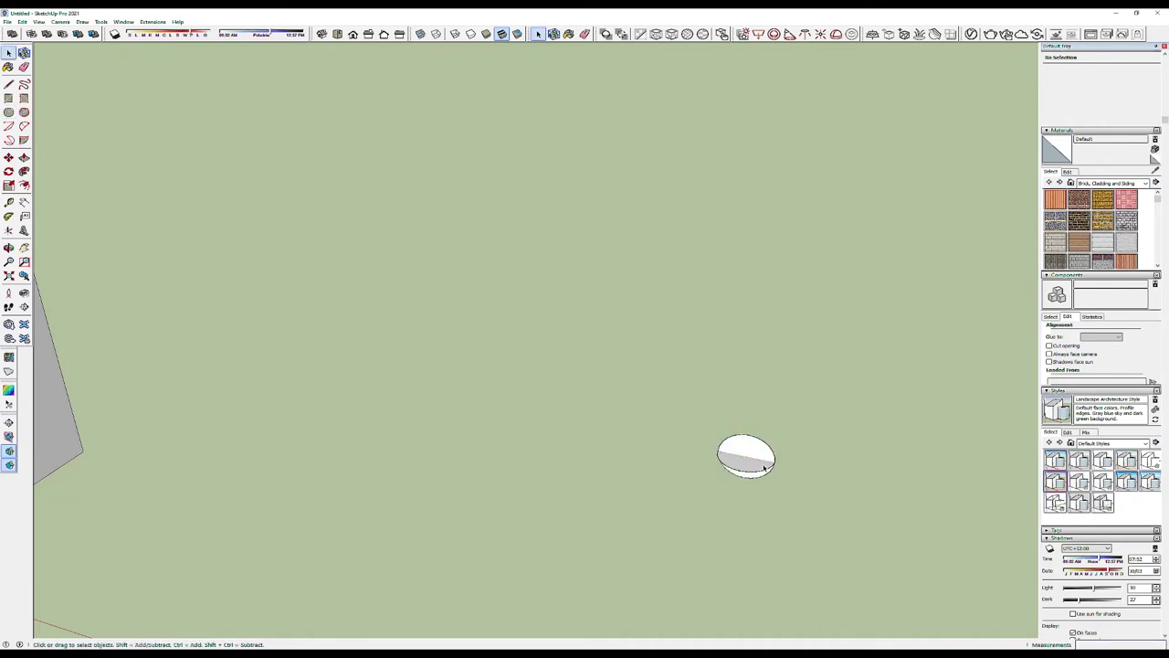
left_click(757, 474)
mouse_move(757, 474)
middle_mouse_down()
mouse_move(572, 454)
mouse_move(658, 593)
mouse_move(514, 509)
mouse_move(530, 469)
mouse_move(504, 475)
middle_mouse_up()
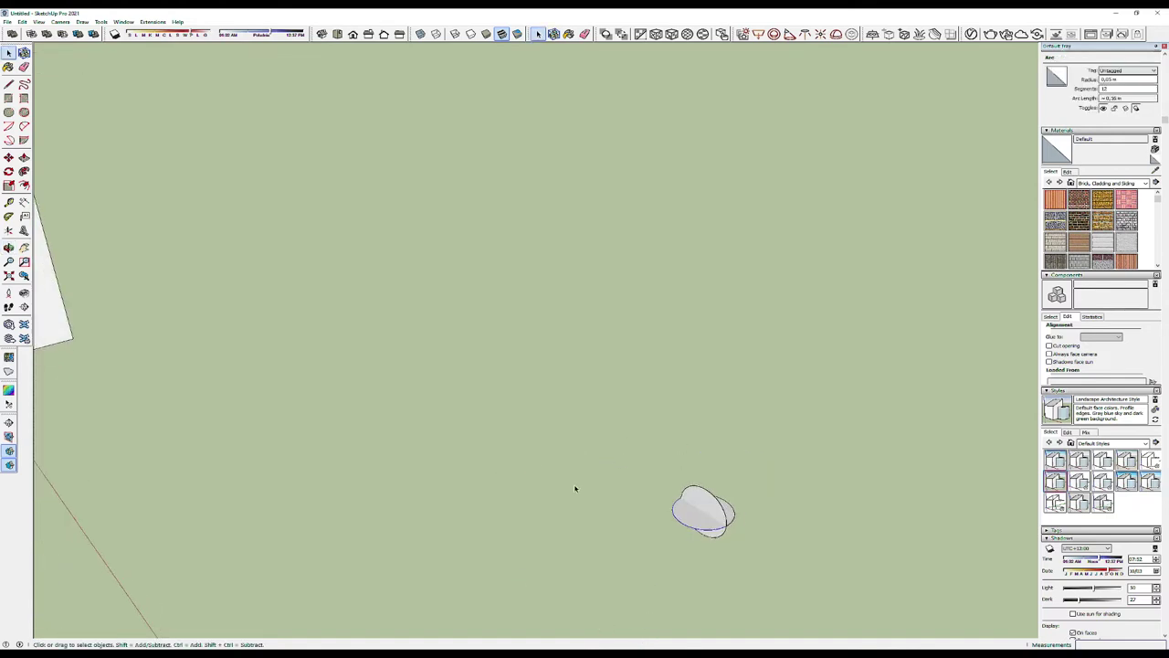
- Sweep the upright circle along the flat circle's outline with Follow Me to form a sphere
left_click(728, 524)
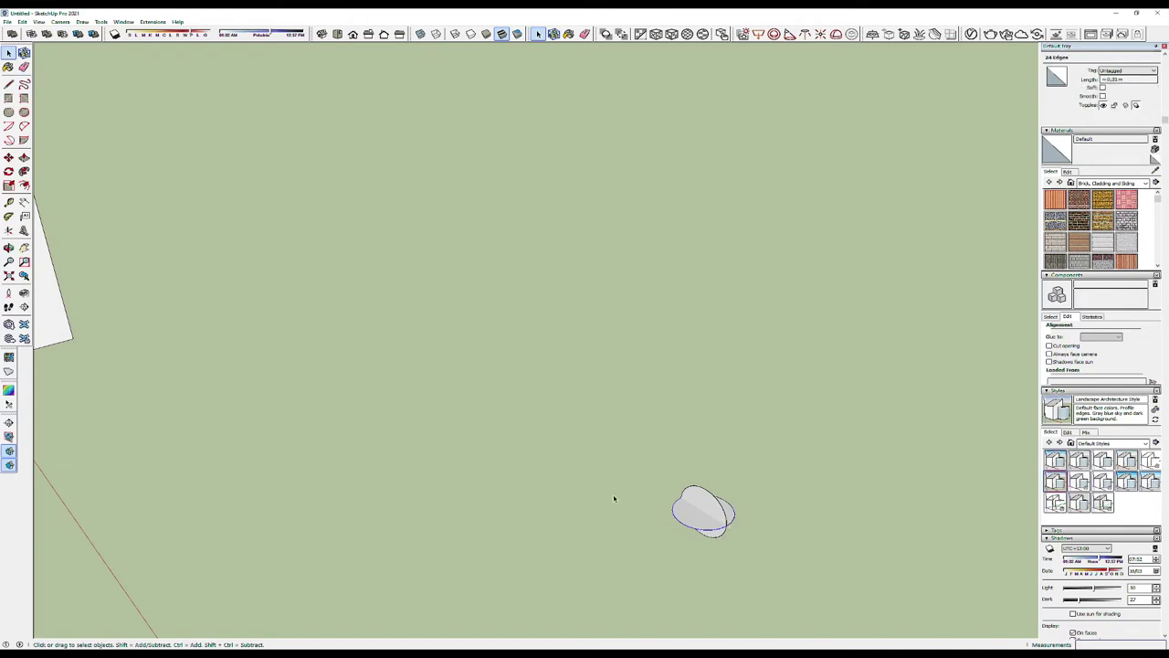
left_click(24, 170)
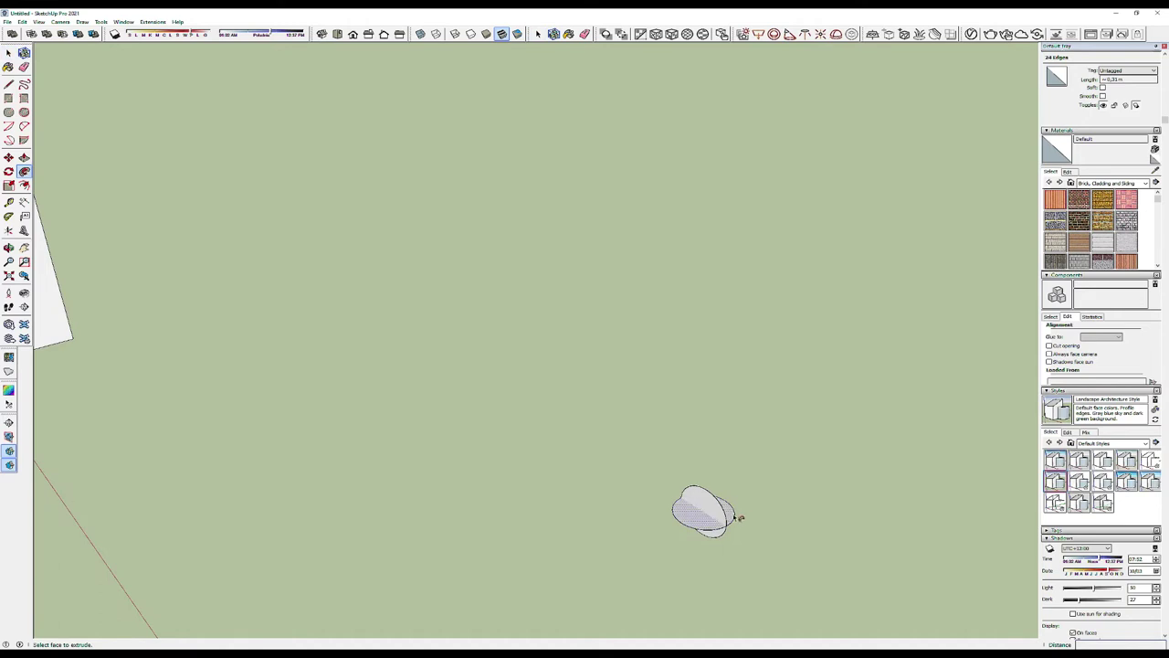
left_click(706, 506)
- Select all of the sphere's geometry and make it a group
key("space")
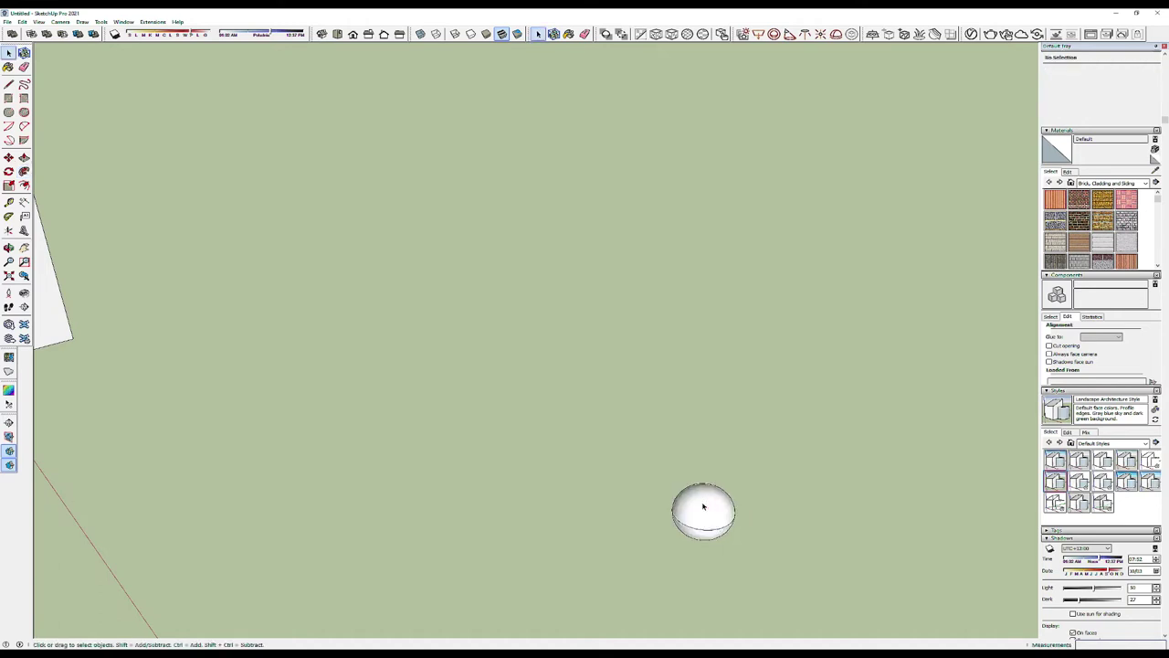
triple_click(704, 504)
right_click(703, 504)
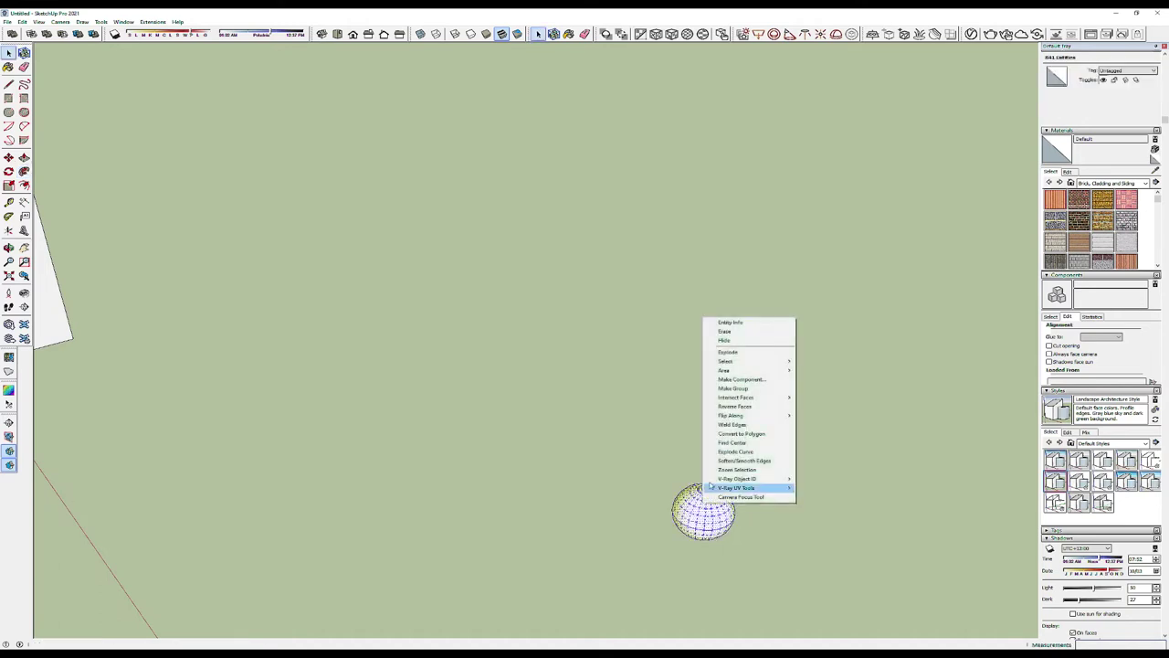
left_click(733, 388)
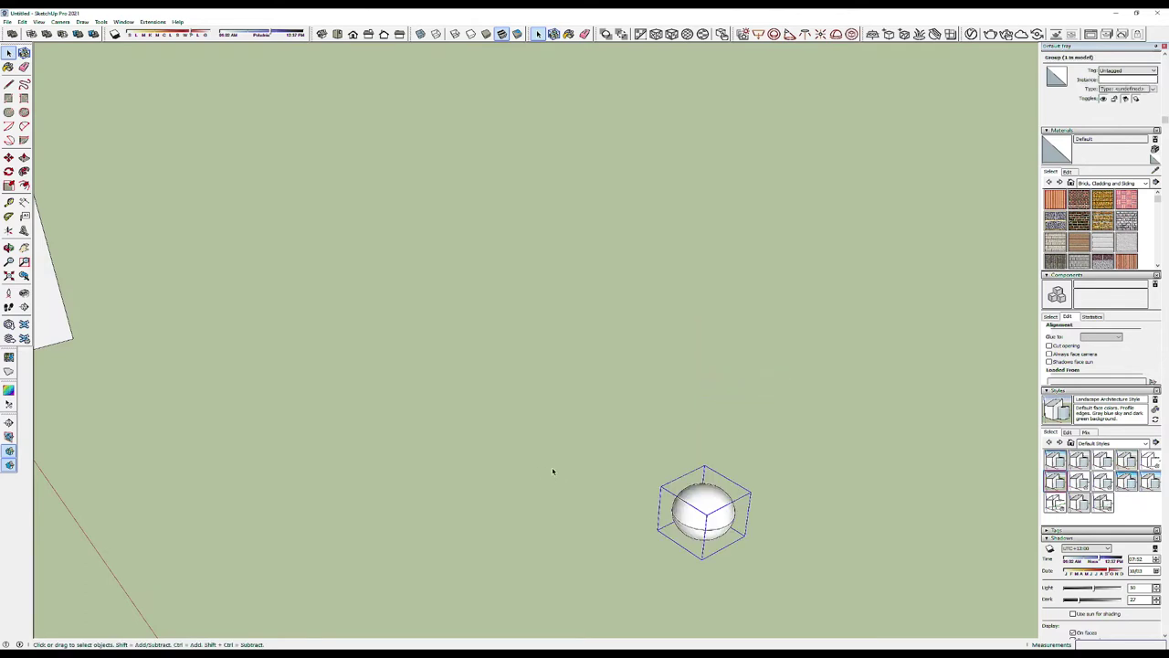
scroll(503, 463, "down", 3)
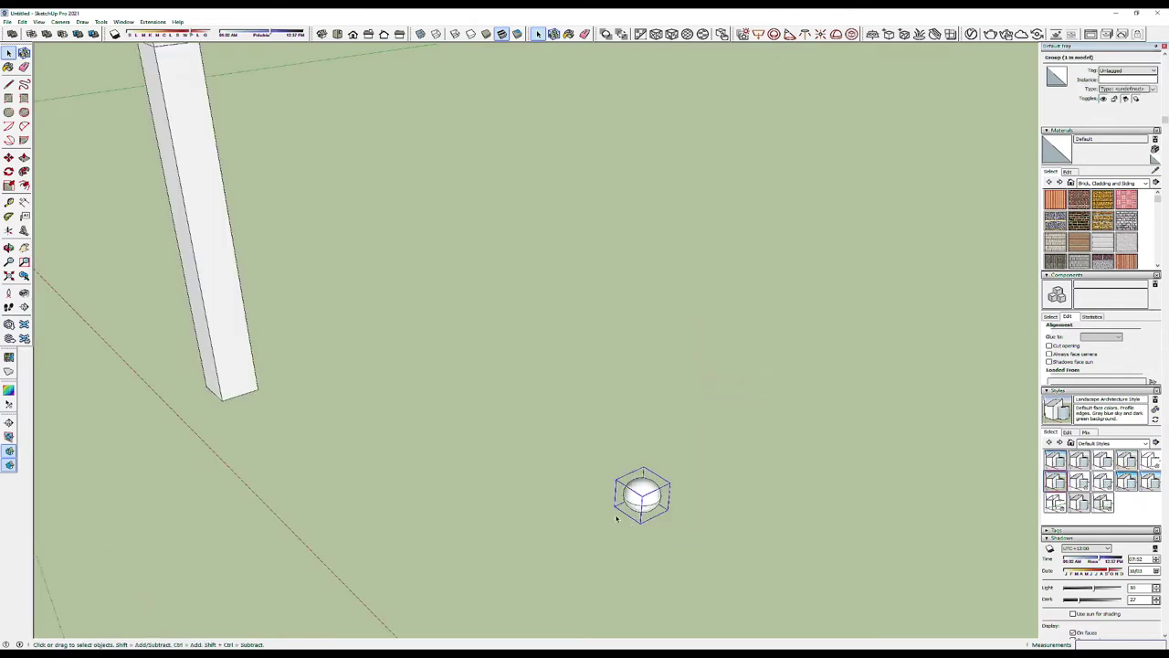
- Move the sphere group in Iso view and snap it onto the top of the post
key("m")
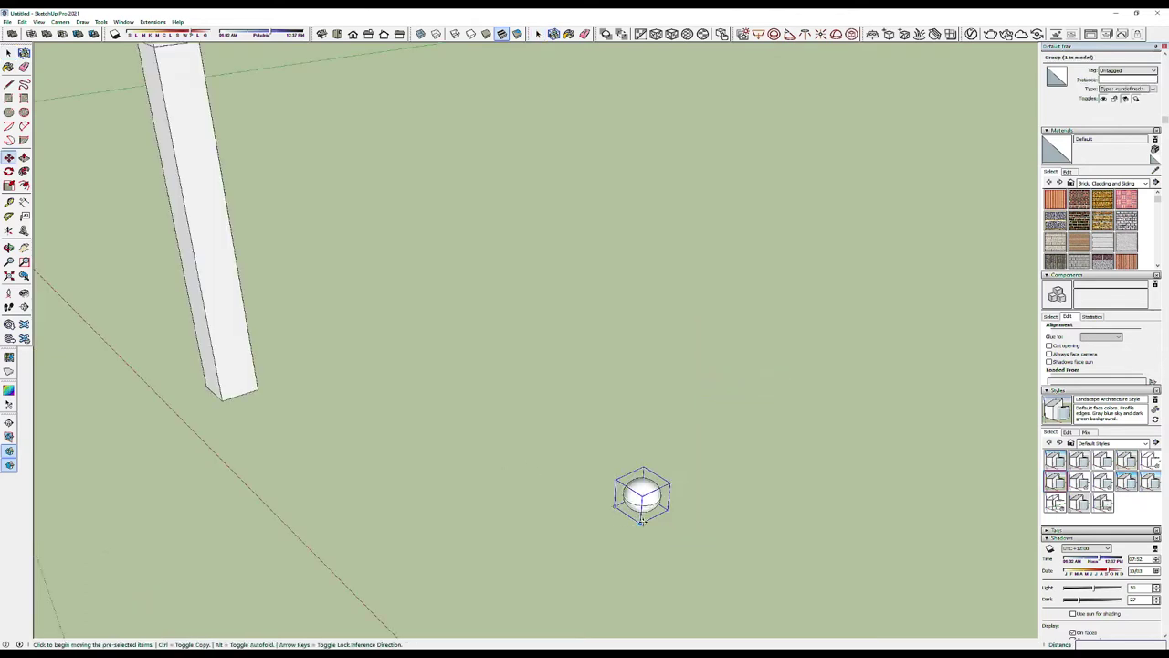
left_click_drag(640, 521, 317, 109)
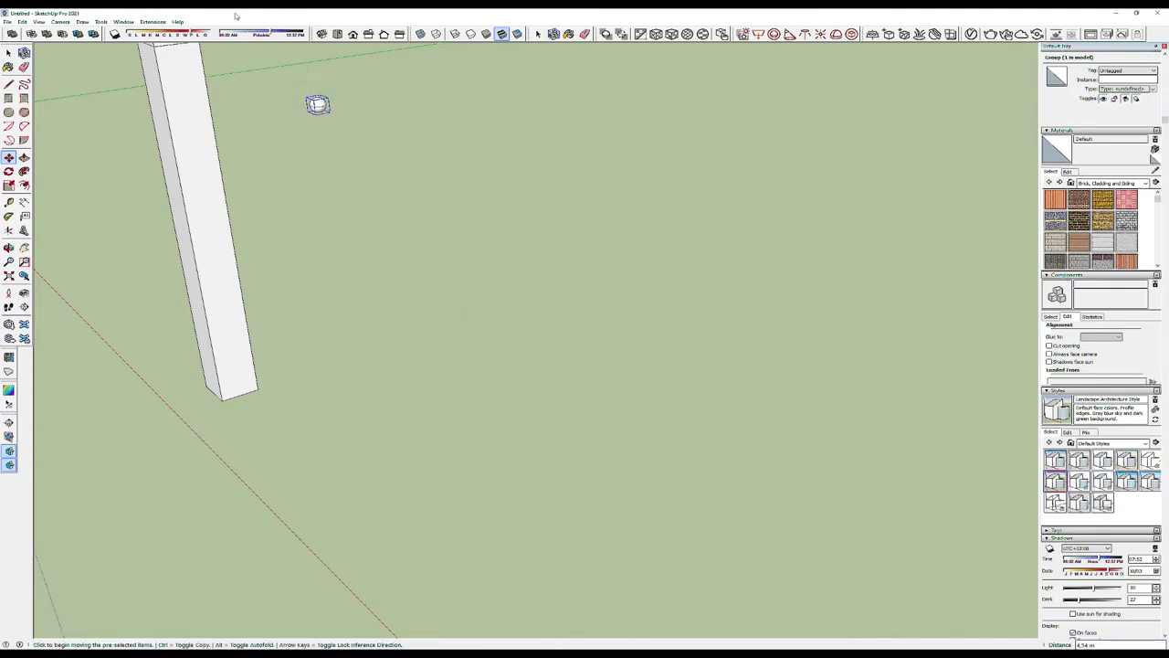
left_click(325, 35)
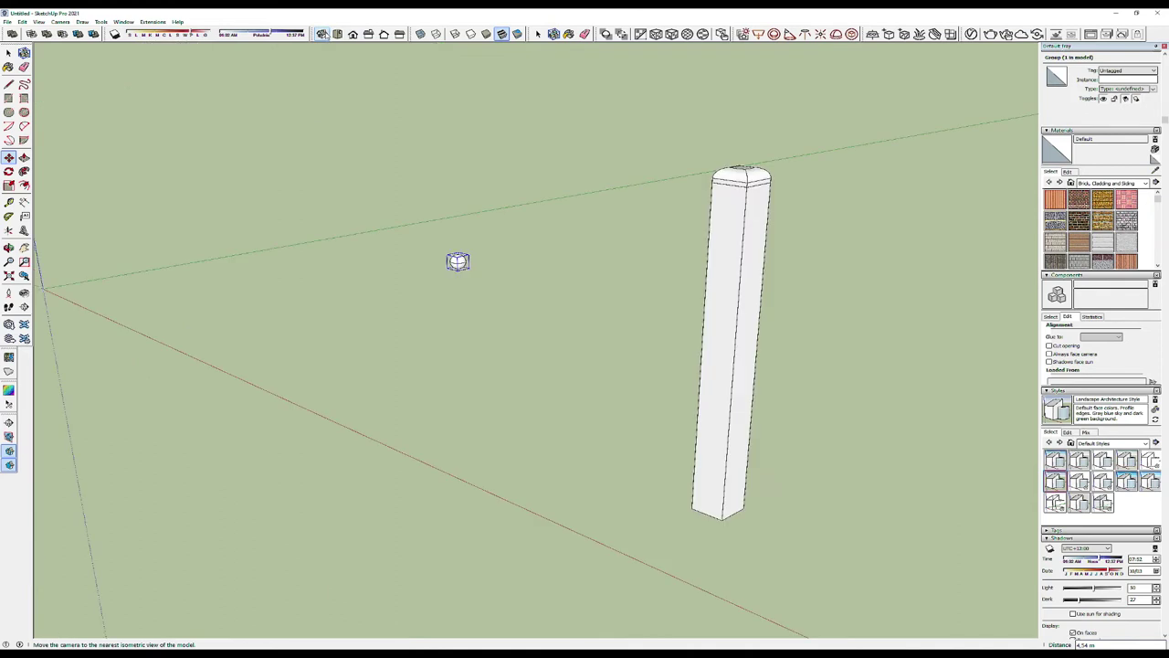
scroll(819, 140, "up", 2)
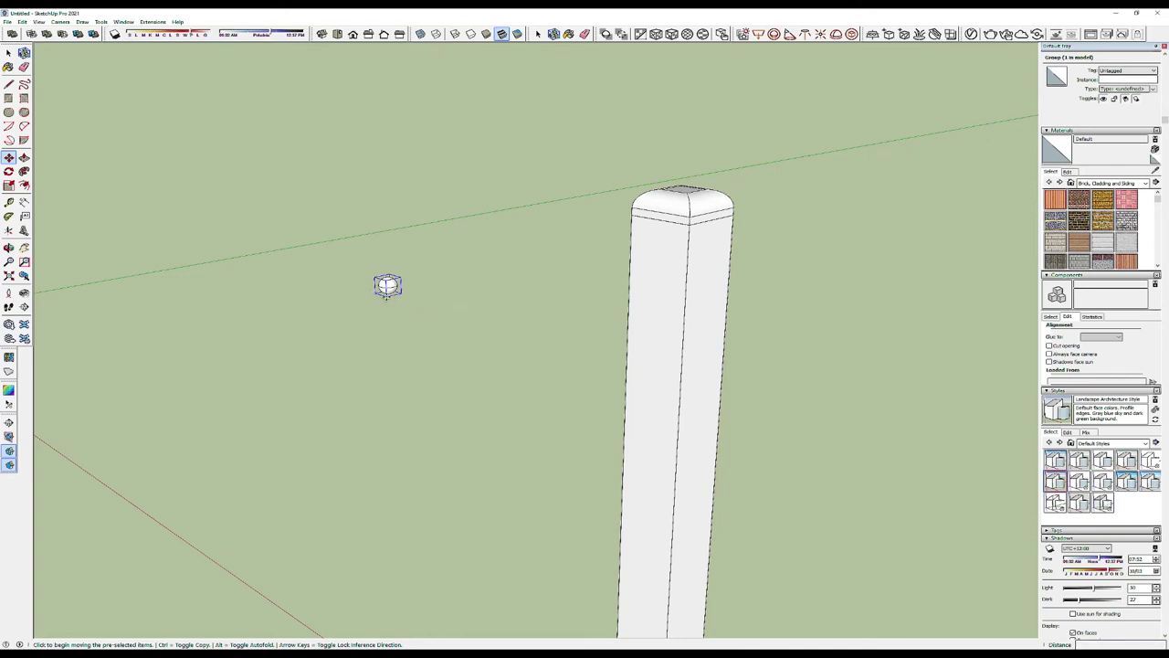
left_click(387, 284)
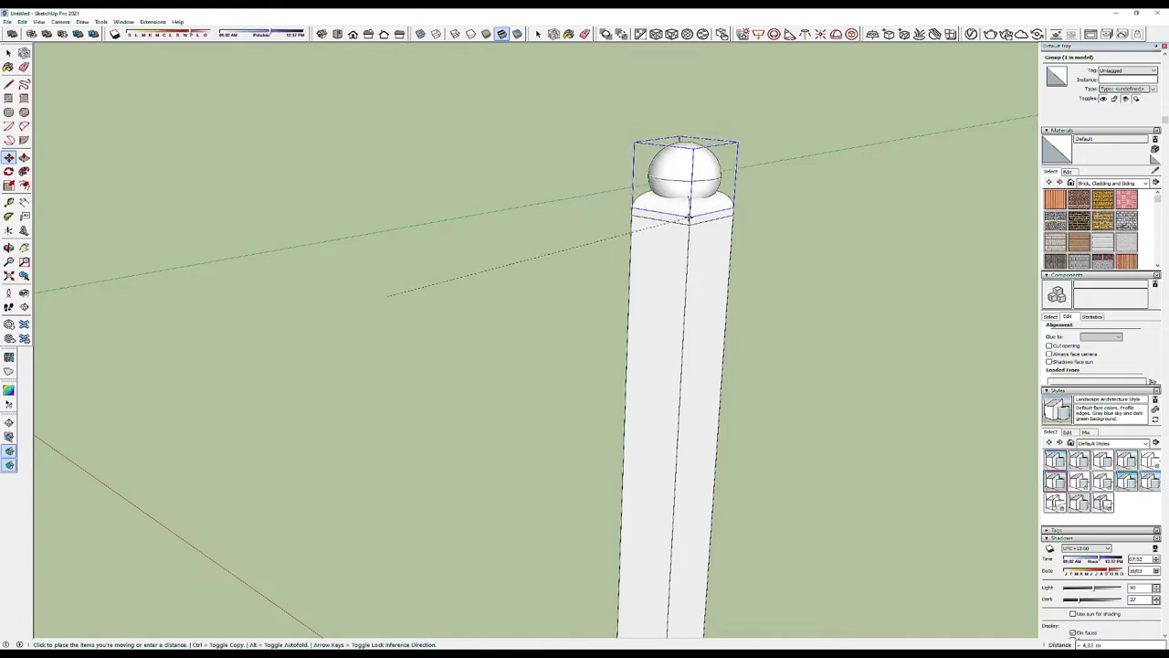
left_click(689, 218)
key("space")
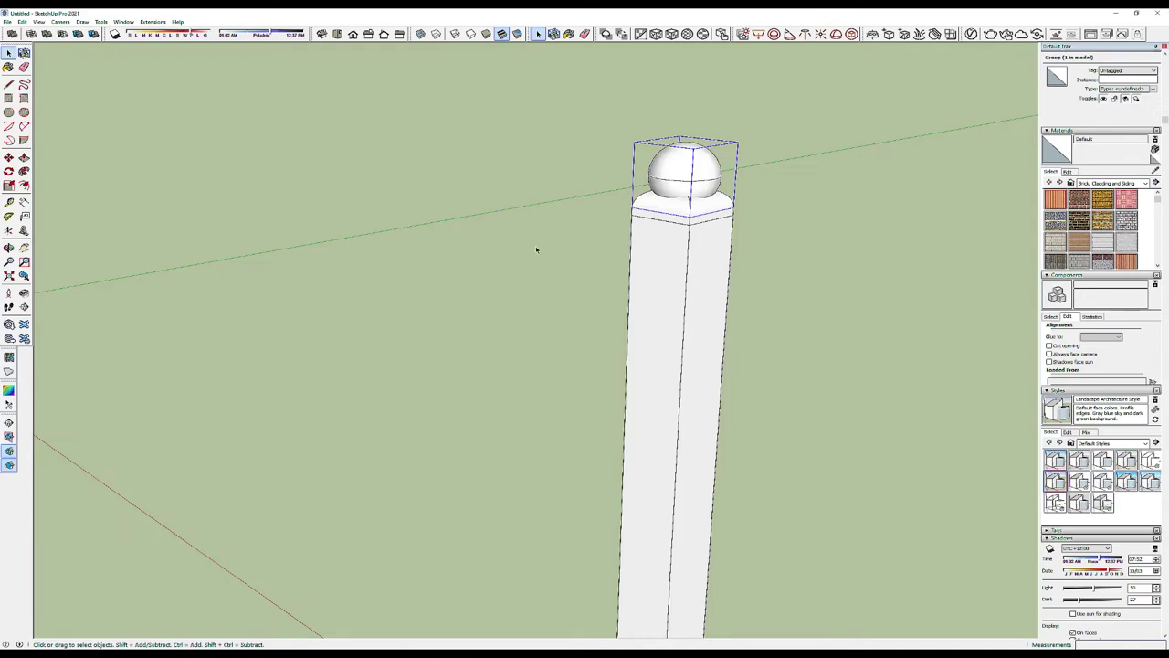
left_click(537, 249)
mouse_move(543, 253)
middle_mouse_down()
mouse_move(810, 243)
mouse_move(601, 320)
mouse_move(621, 338)
mouse_move(548, 274)
mouse_move(533, 274)
mouse_move(540, 281)
middle_mouse_up()
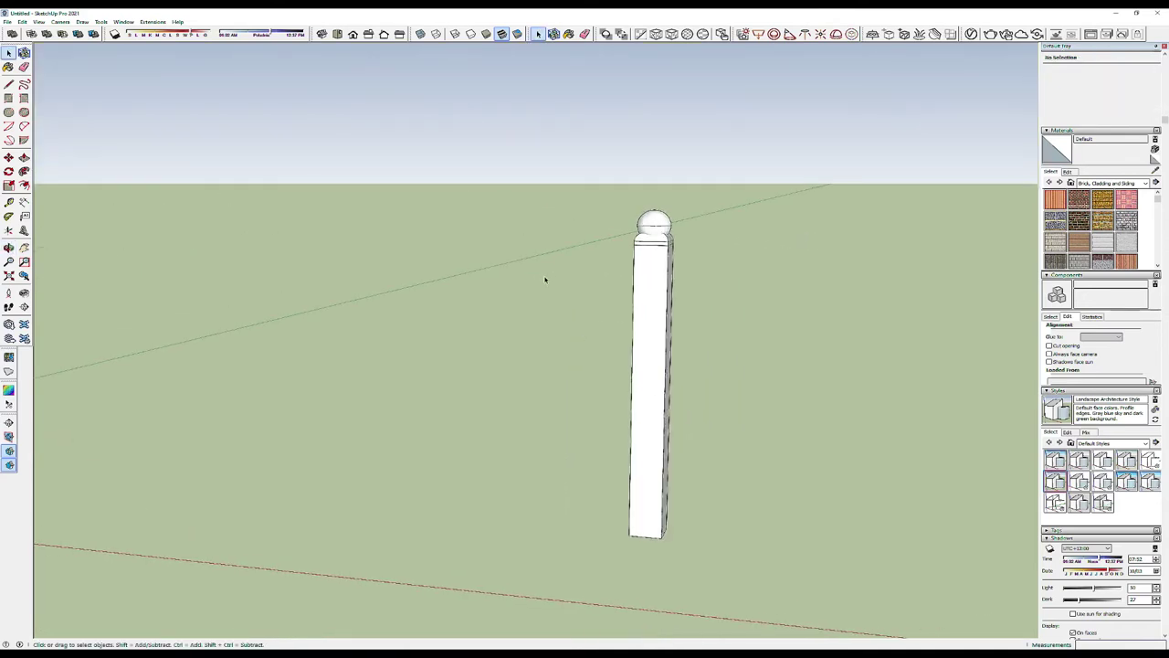
- Select the sphere finial and the post together and make them one group
left_click(651, 227)
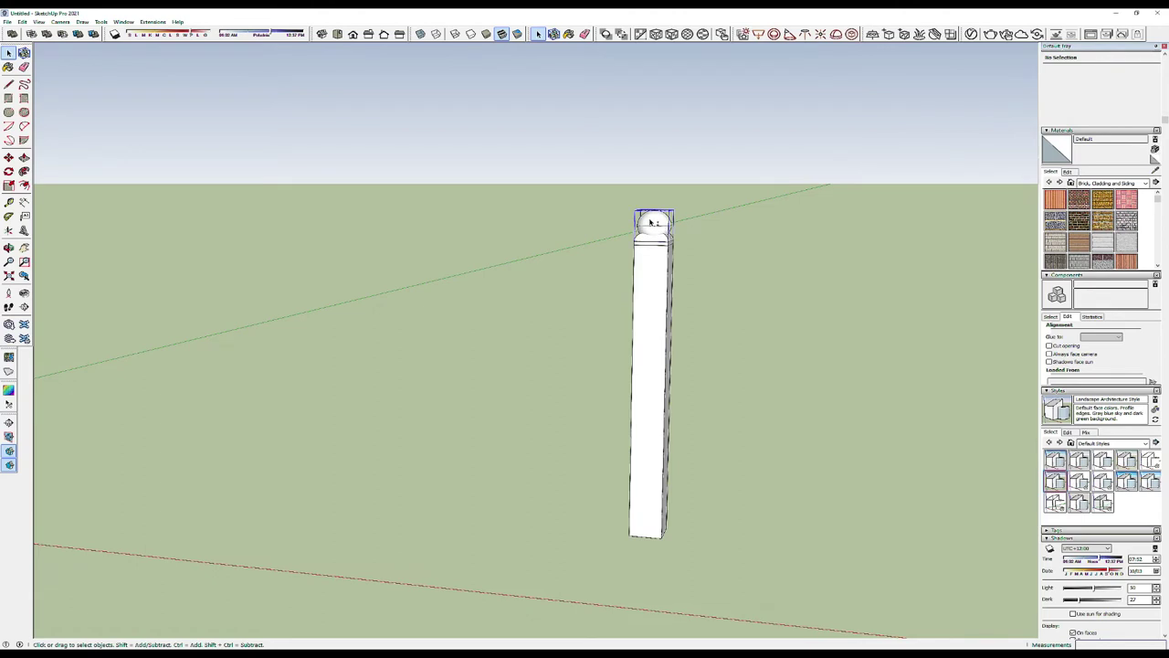
left_click(650, 272, "ctrl")
right_click(650, 270)
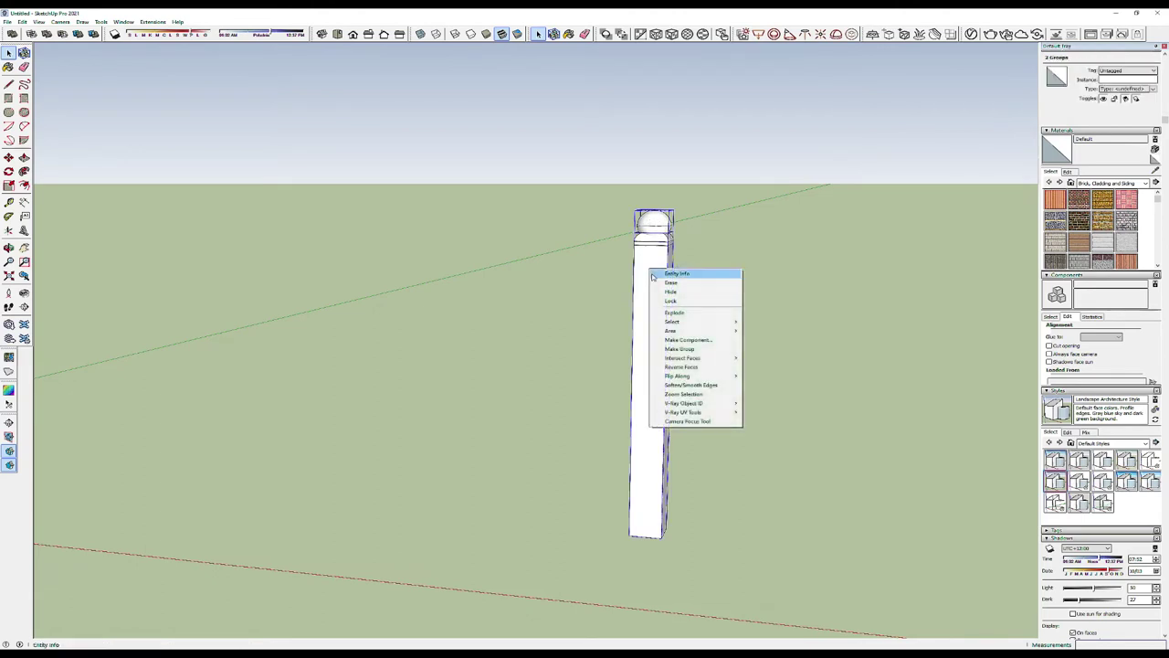
left_click(670, 350)
- Select the combined post group and orbit around it
left_click(470, 371)
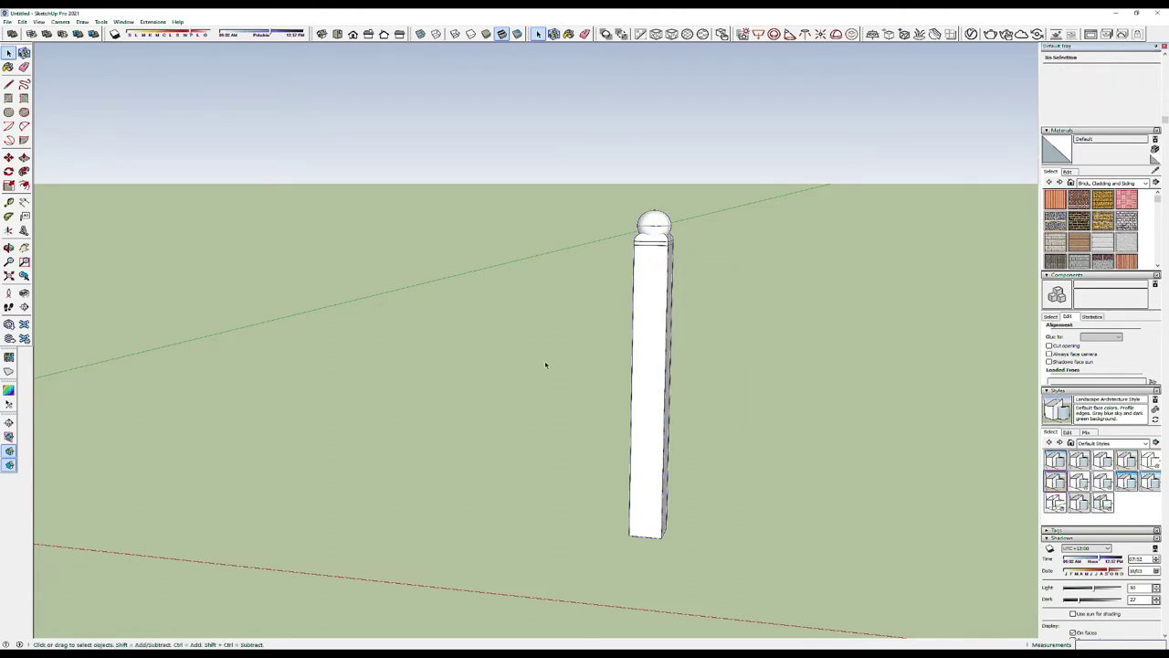
left_click(640, 371)
scroll(532, 342, "down", 3)
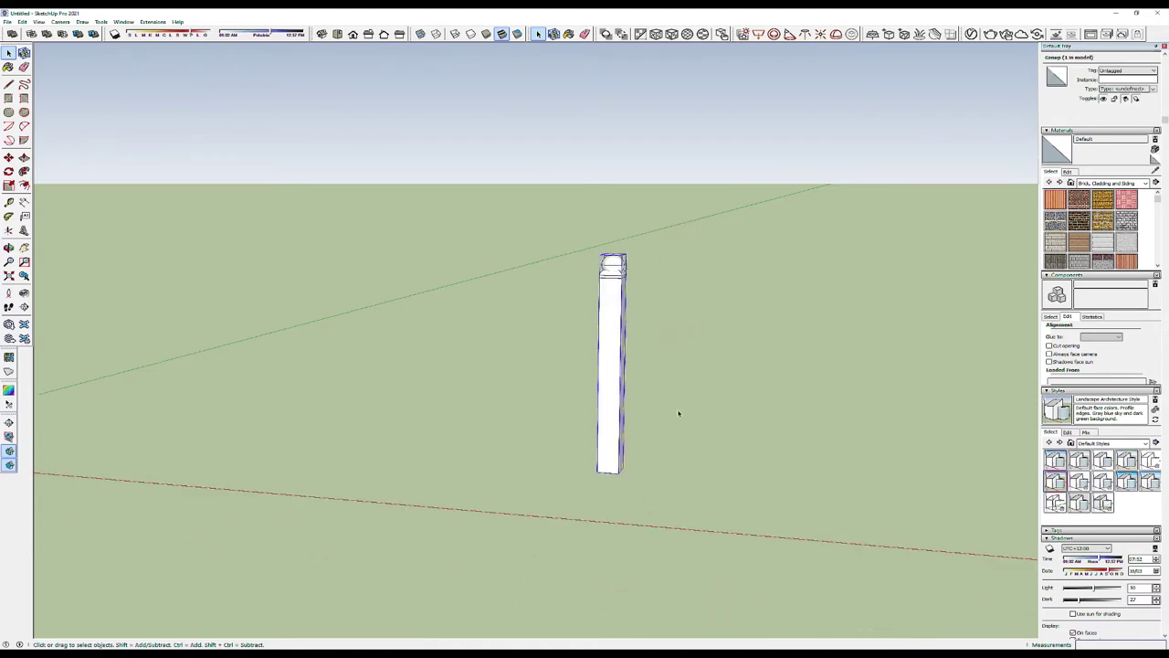
mouse_move(680, 410)
middle_mouse_down()
mouse_move(582, 456)
mouse_move(670, 405)
middle_mouse_up()
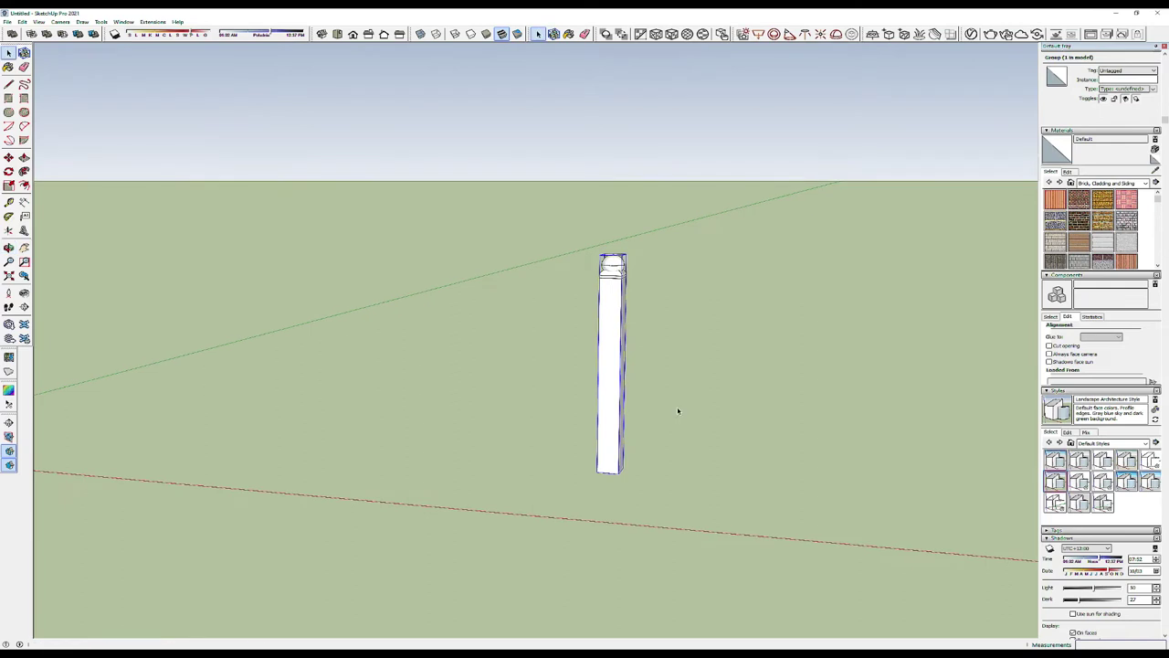
middle_click_drag(676, 426, 672, 430)
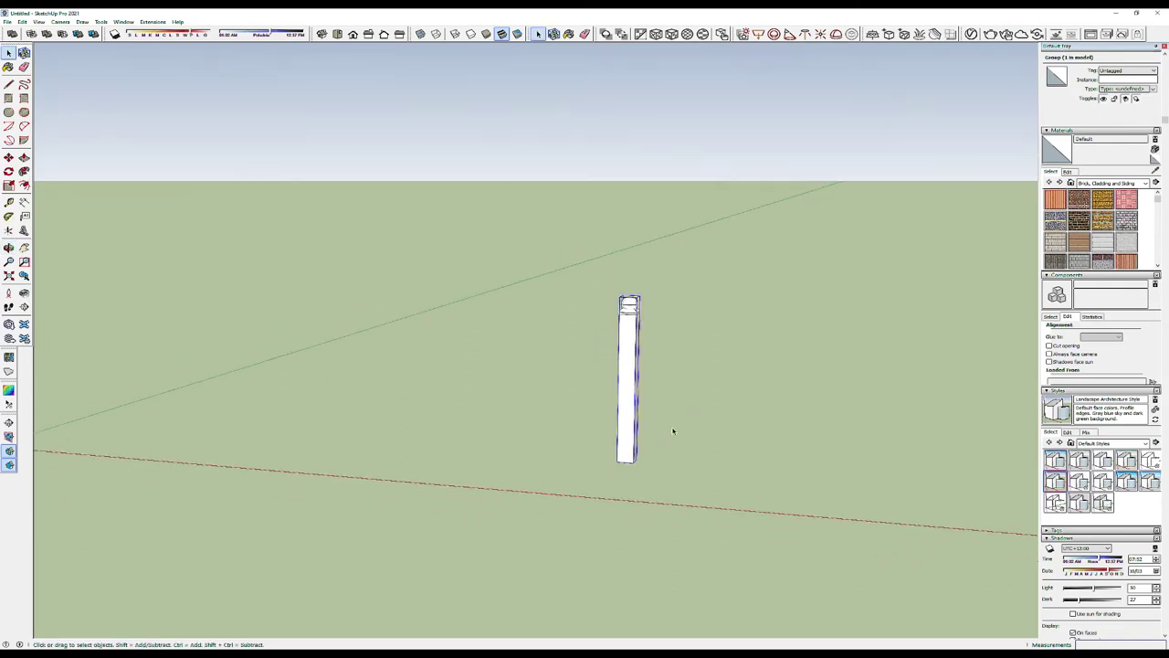
key("m")
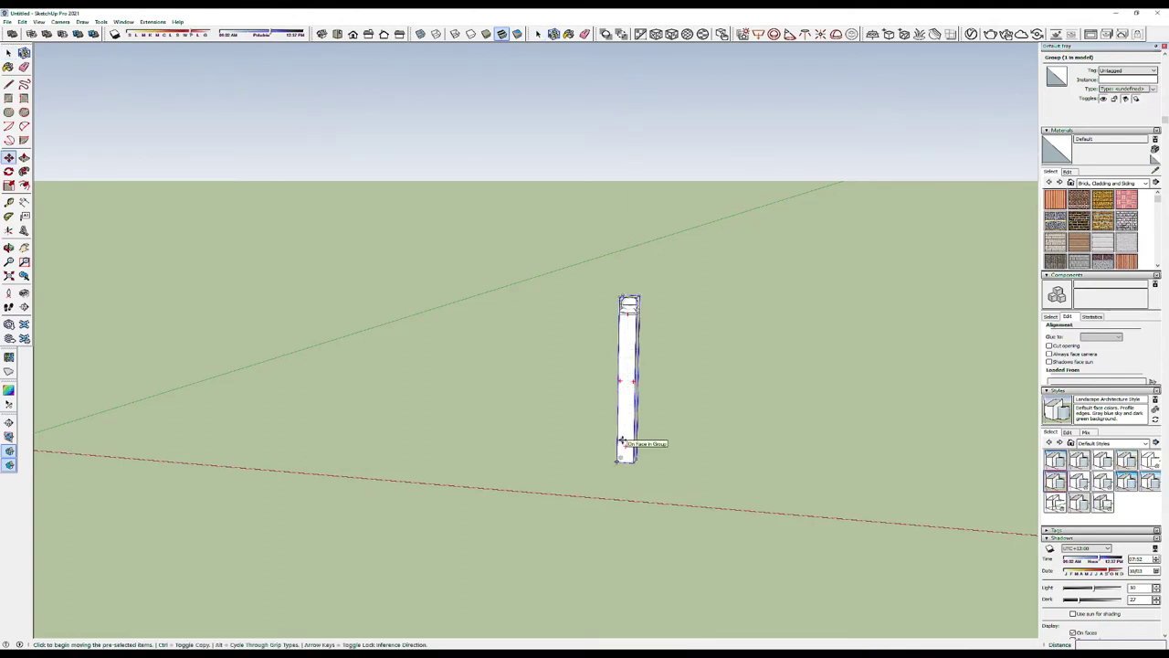
- Copy the post just to the right and array it 5x into six evenly spaced posts
key("ctrl")
left_click(623, 441)
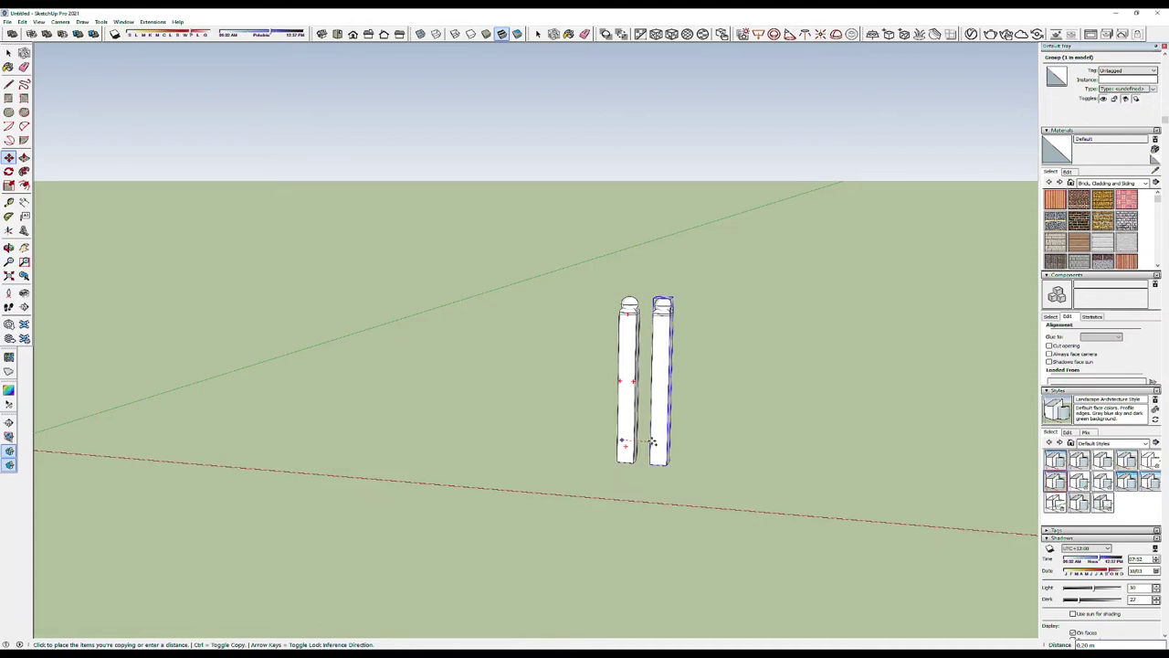
key("Return")
left_click(652, 443)
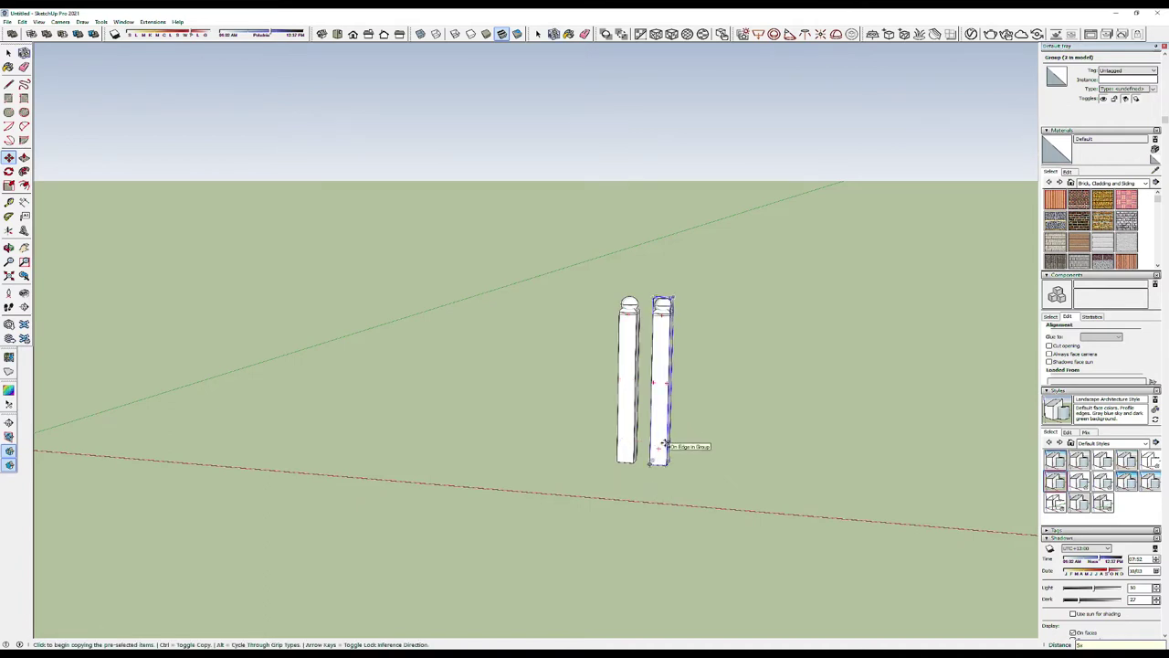
key("Return")
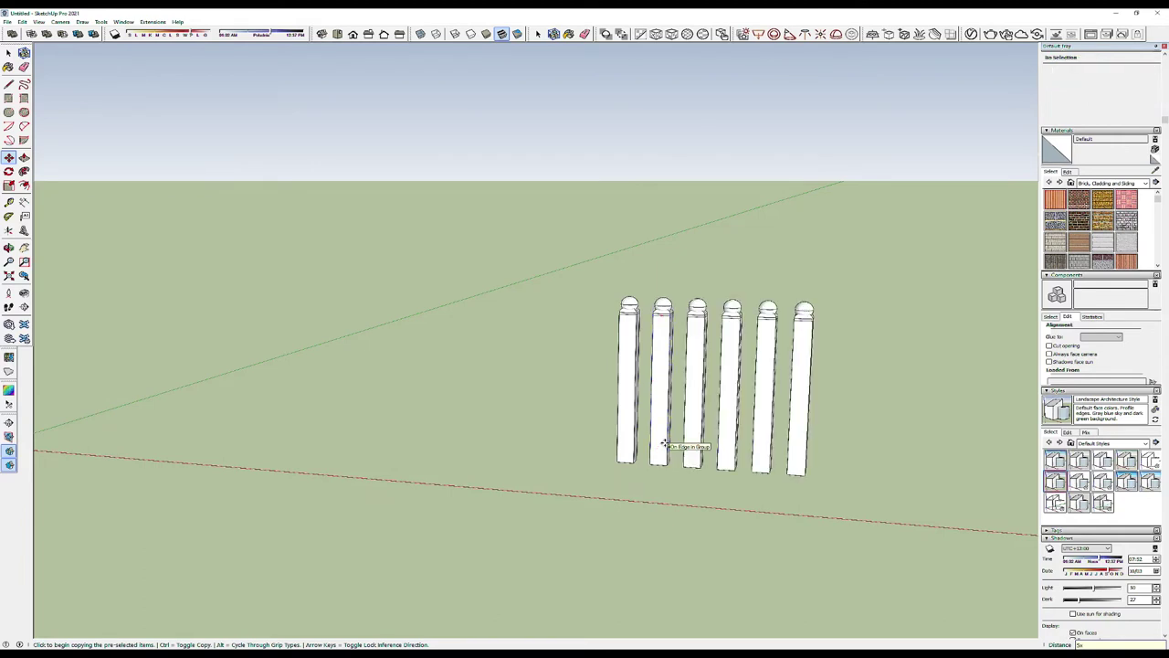
key("space")
mouse_move(522, 440)
middle_mouse_down()
mouse_move(670, 357)
mouse_move(574, 371)
mouse_move(564, 396)
middle_mouse_up()
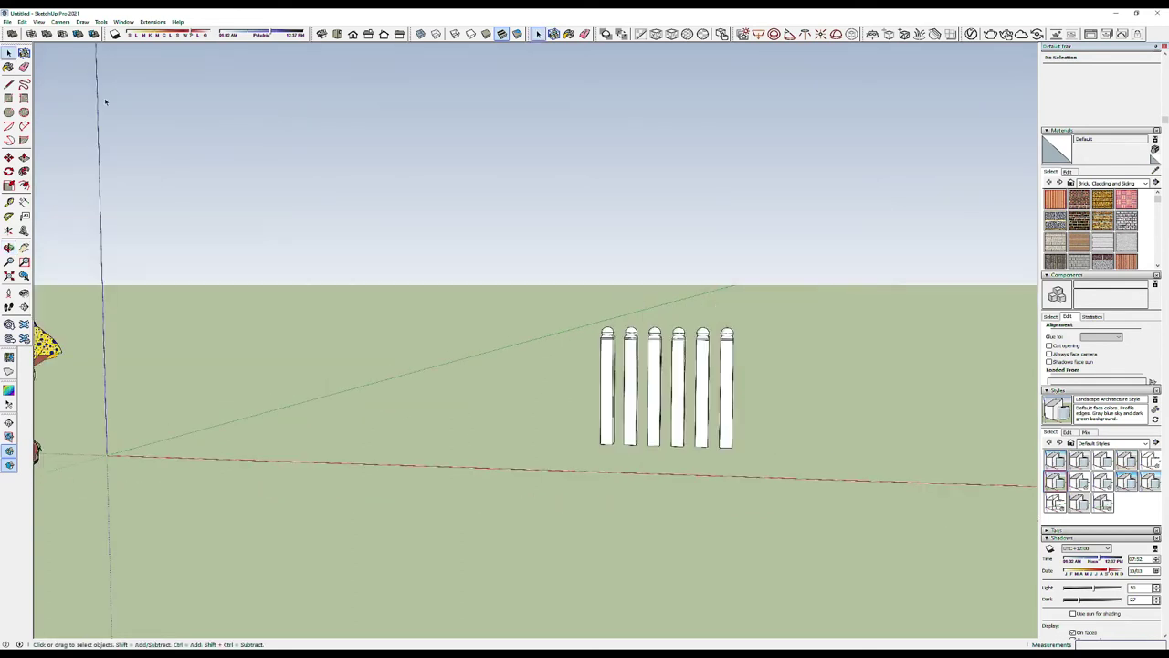
- Turn off View > Axes and select the person figure
left_click(38, 21)
left_click(53, 97)
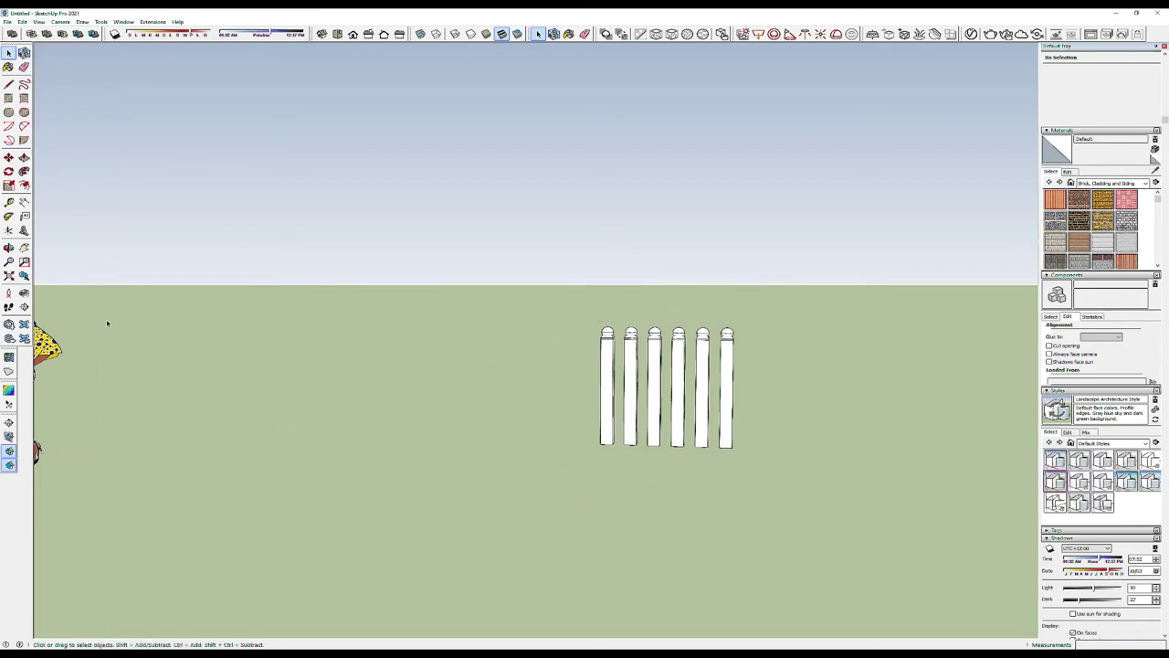
left_click(53, 462)
- Move the person figure so it stands right beside the first post
key("m")
left_click(66, 464)
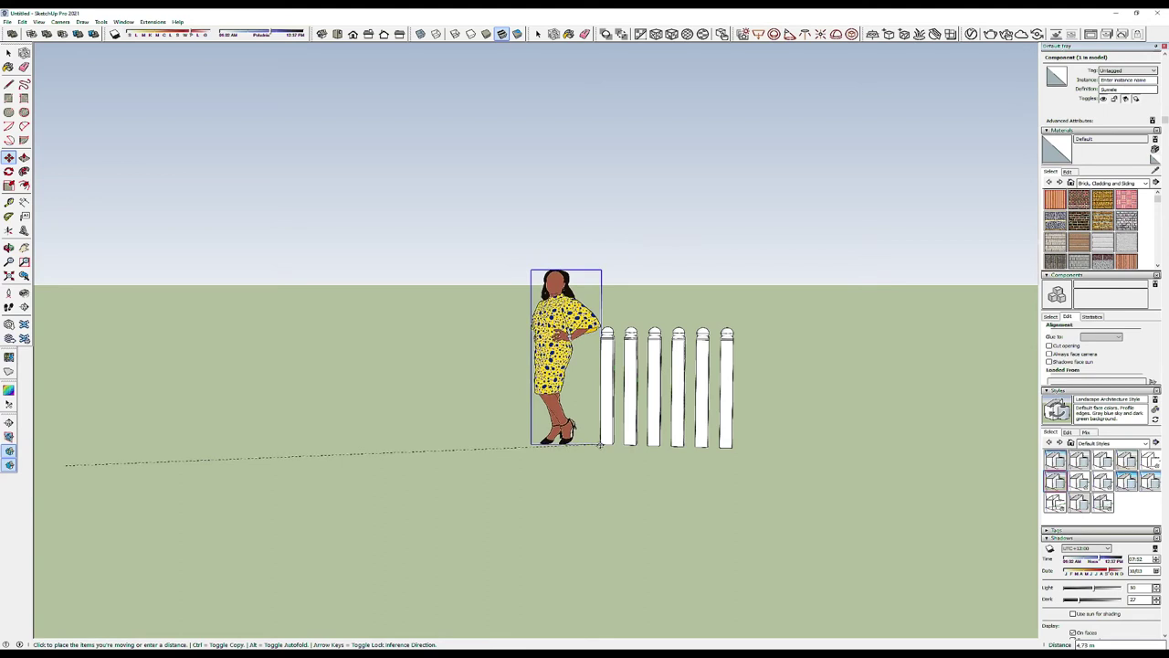
left_click(600, 445)
key("space")
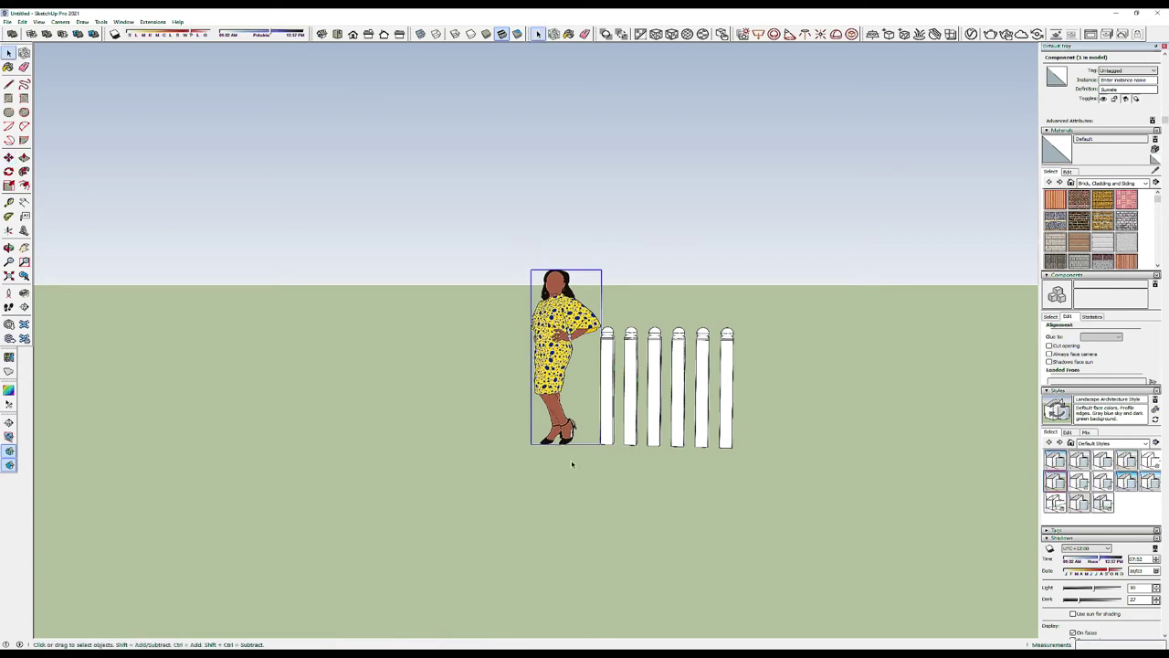
left_click(574, 465)
key("o")
mouse_move(461, 415)
left_mouse_down()
mouse_move(624, 425)
mouse_move(0, 408)
mouse_move(465, 411)
mouse_move(454, 423)
mouse_move(289, 413)
left_mouse_up()
- Switch shadows on, then window-select the figure and all six posts
key("space")
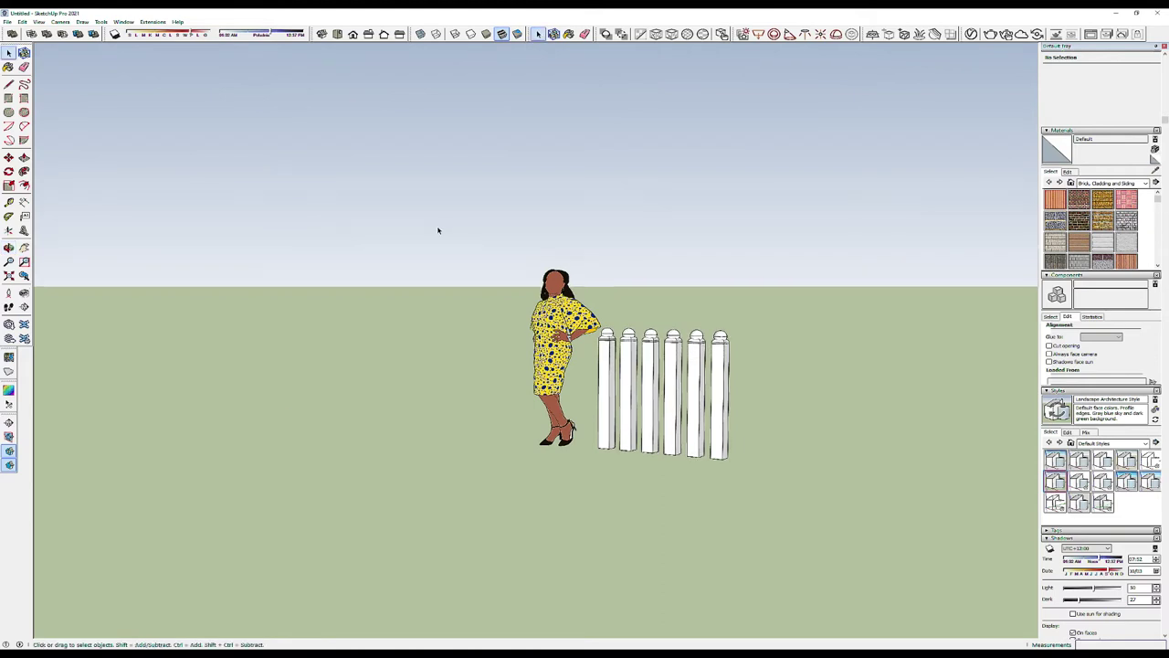
left_click(114, 34)
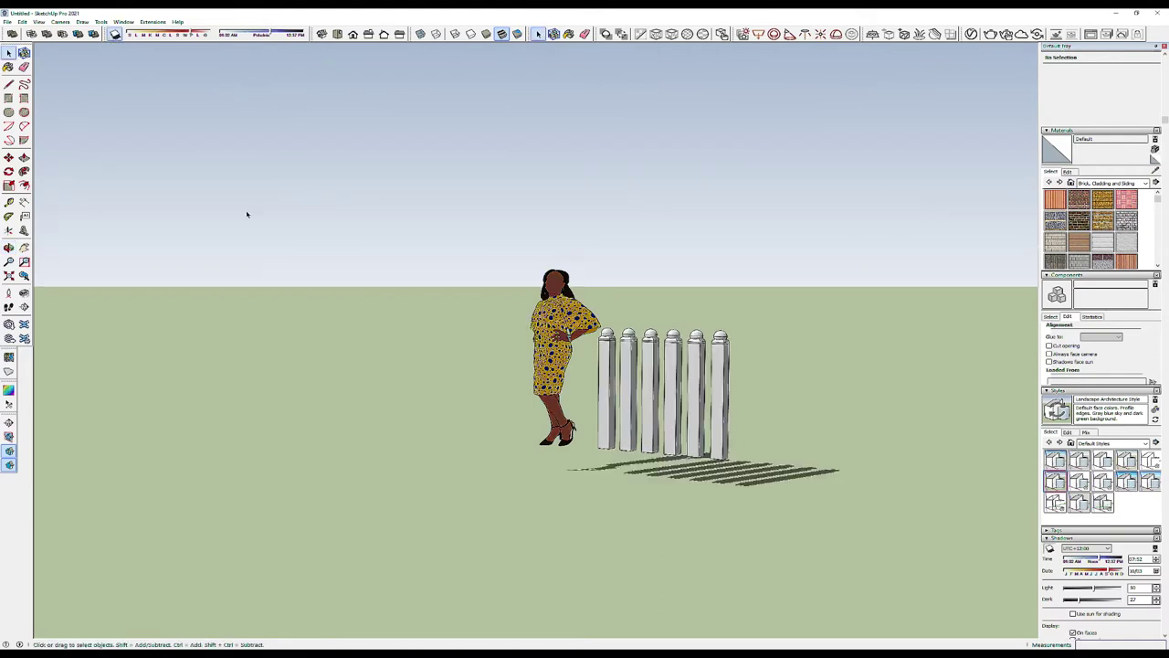
mouse_move(461, 341)
middle_mouse_down()
mouse_move(478, 344)
mouse_move(482, 410)
mouse_move(472, 317)
mouse_move(496, 369)
mouse_move(639, 300)
mouse_move(670, 309)
mouse_move(671, 265)
middle_mouse_up()
key("space")
left_click_drag(849, 230, 436, 410)
key("m")
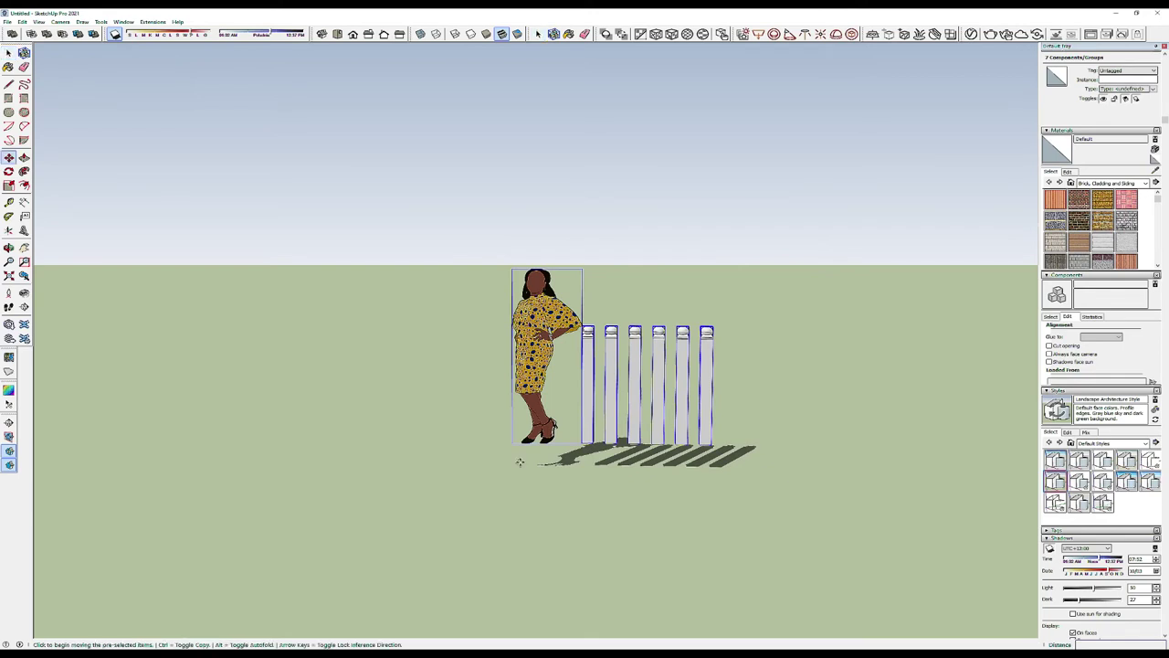
left_click(581, 445)
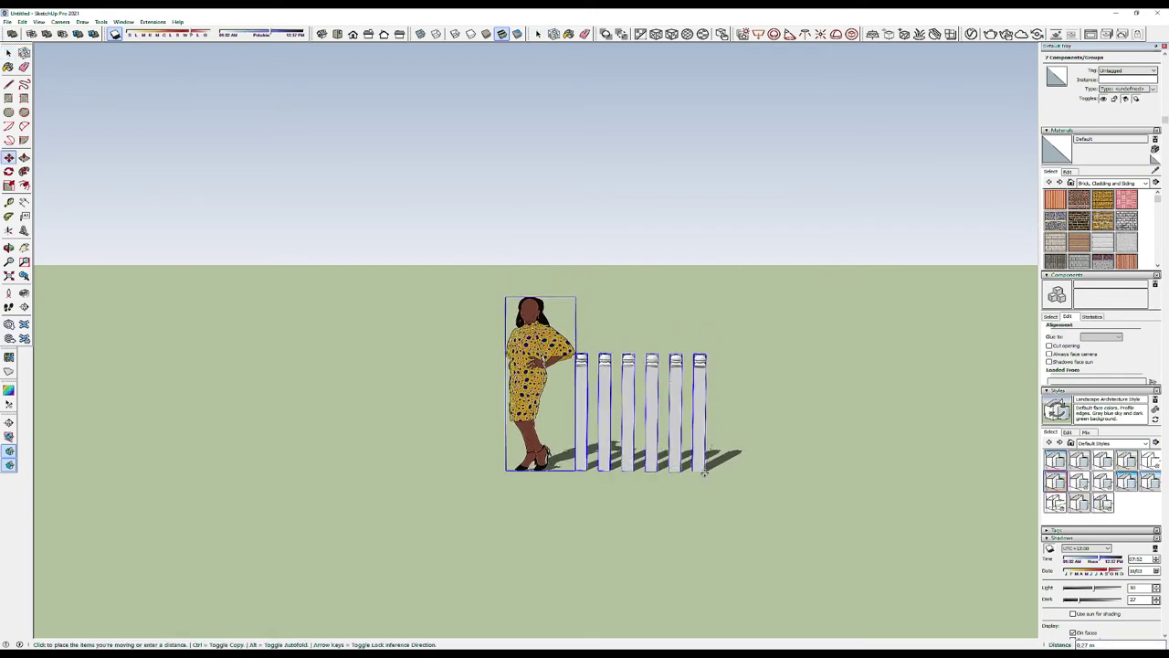
left_click(703, 473)
key("space")
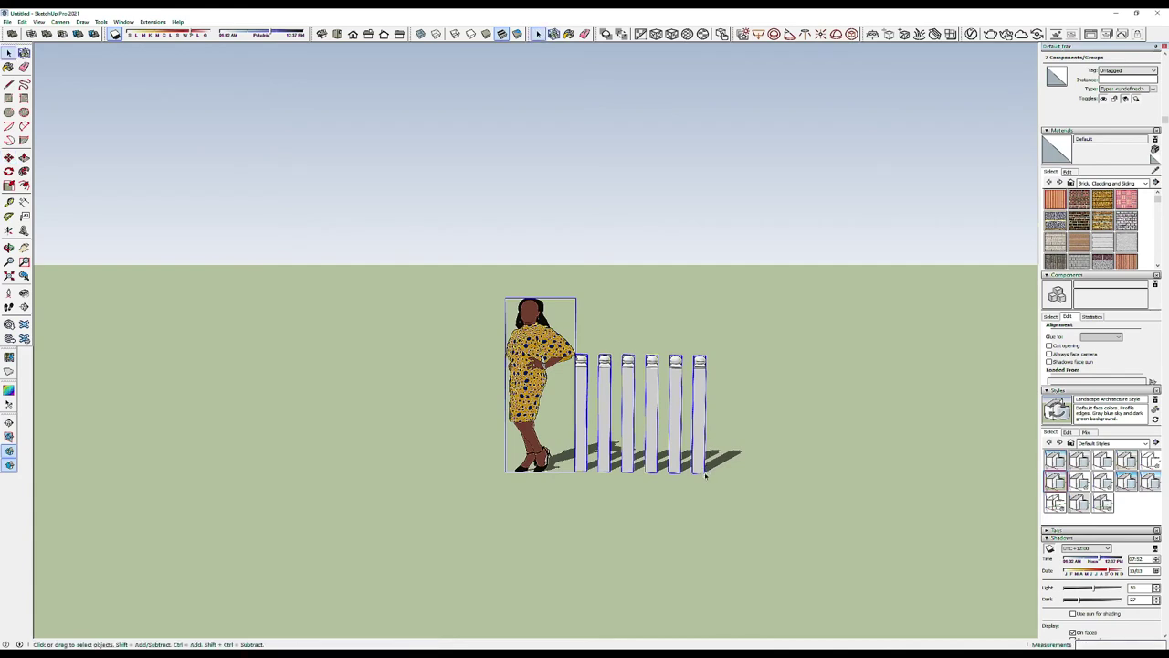
middle_click_drag(790, 430, 403, 426)
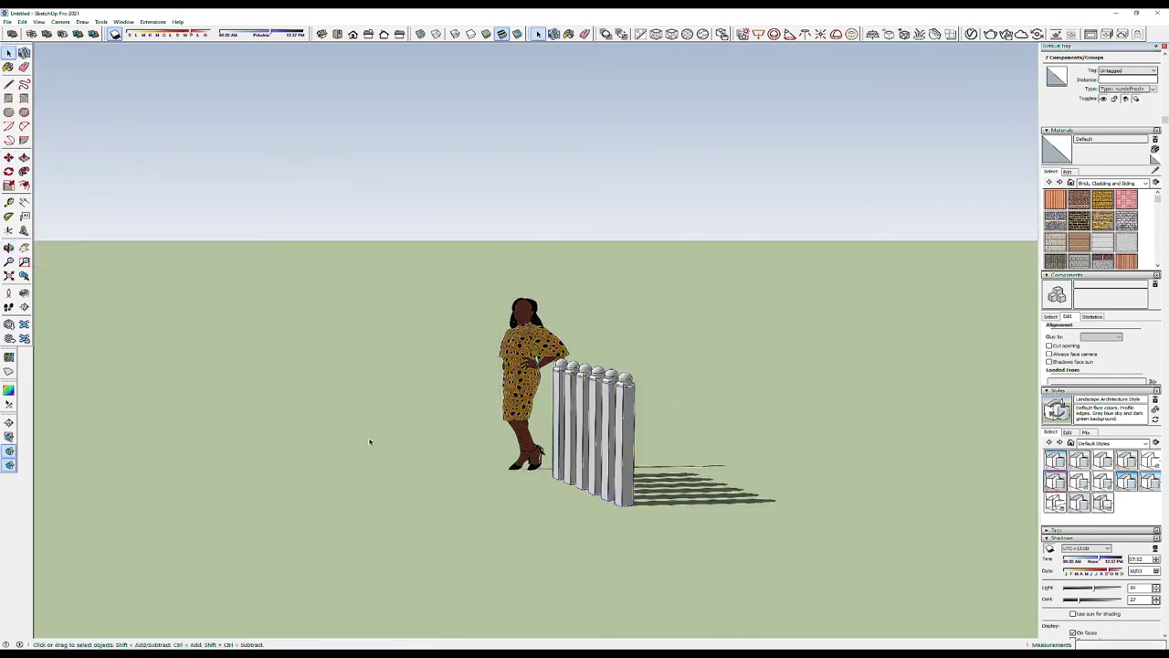
key("o")
left_click_drag(709, 357, 770, 368)
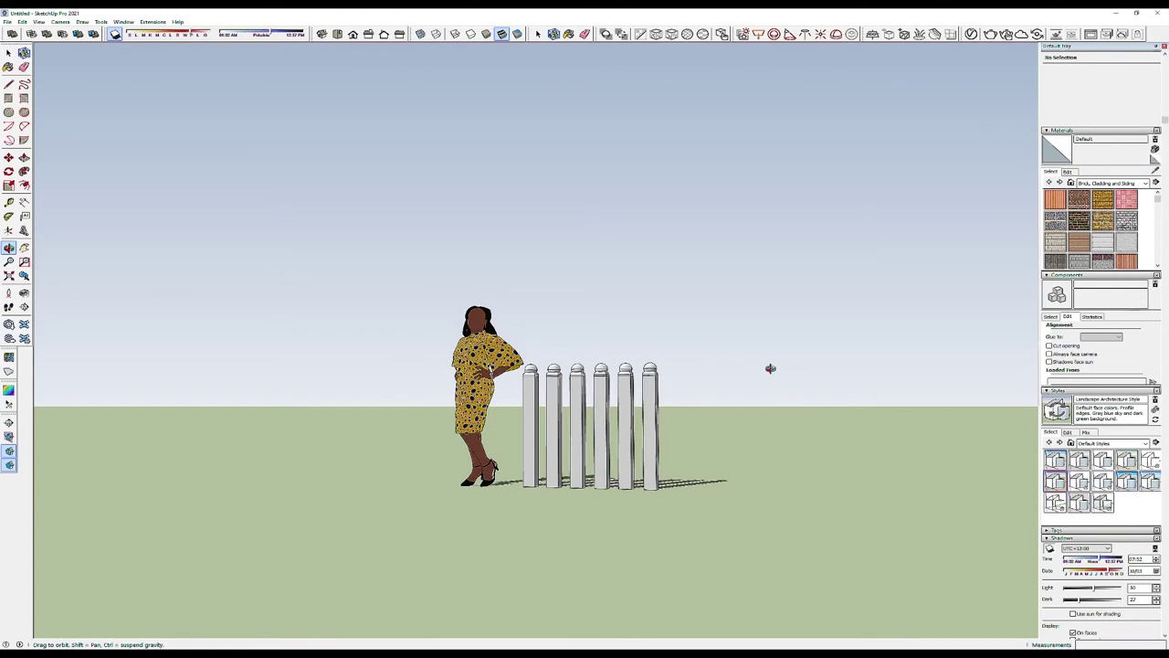
key("space")
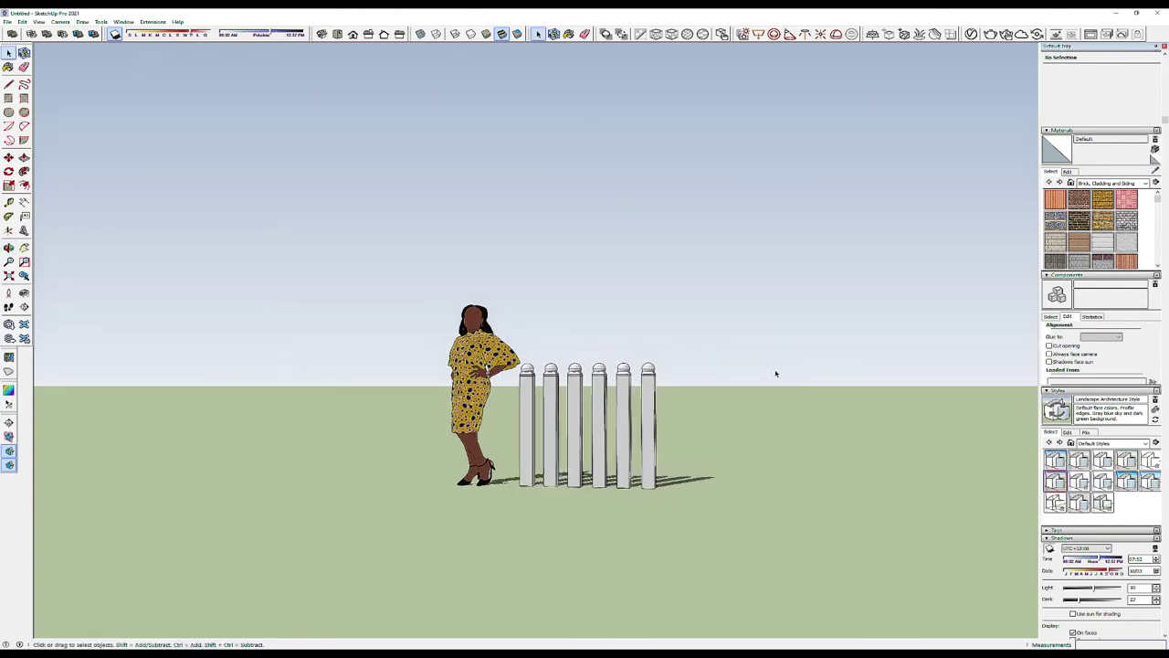
middle_click_drag(775, 373, 820, 426)
scroll(511, 411, "up", 3)
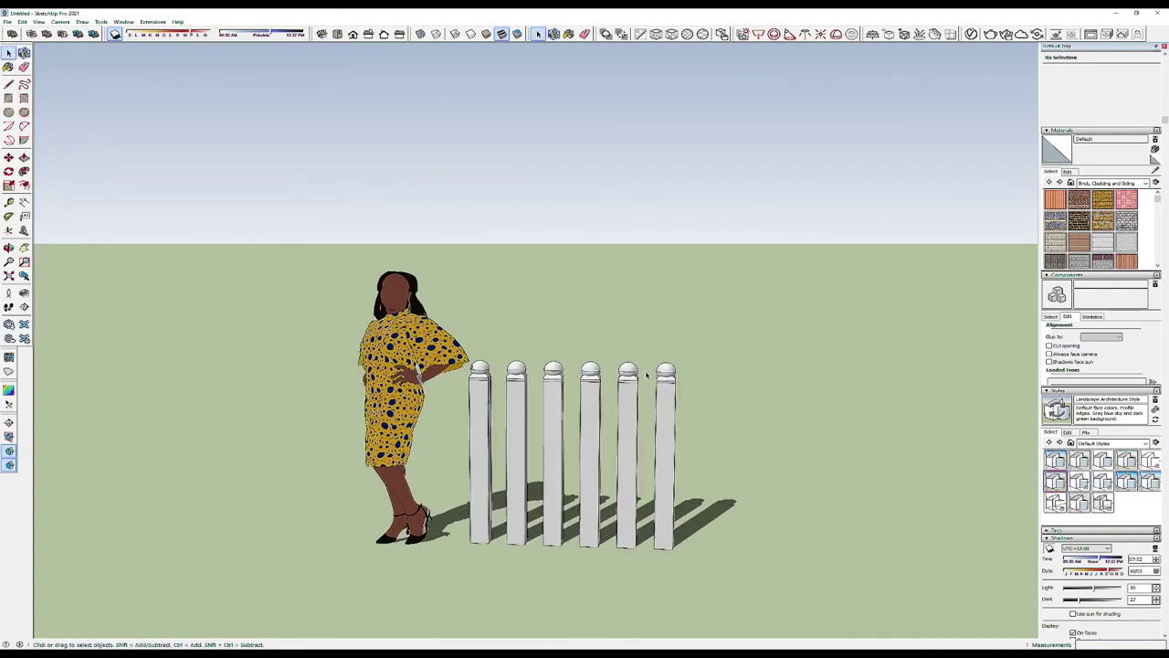
scroll(484, 403, "up", 2)
mouse_move(484, 403)
middle_mouse_down()
mouse_move(143, 350)
mouse_move(299, 404)
middle_mouse_up()
scroll(424, 363, "up", 2)
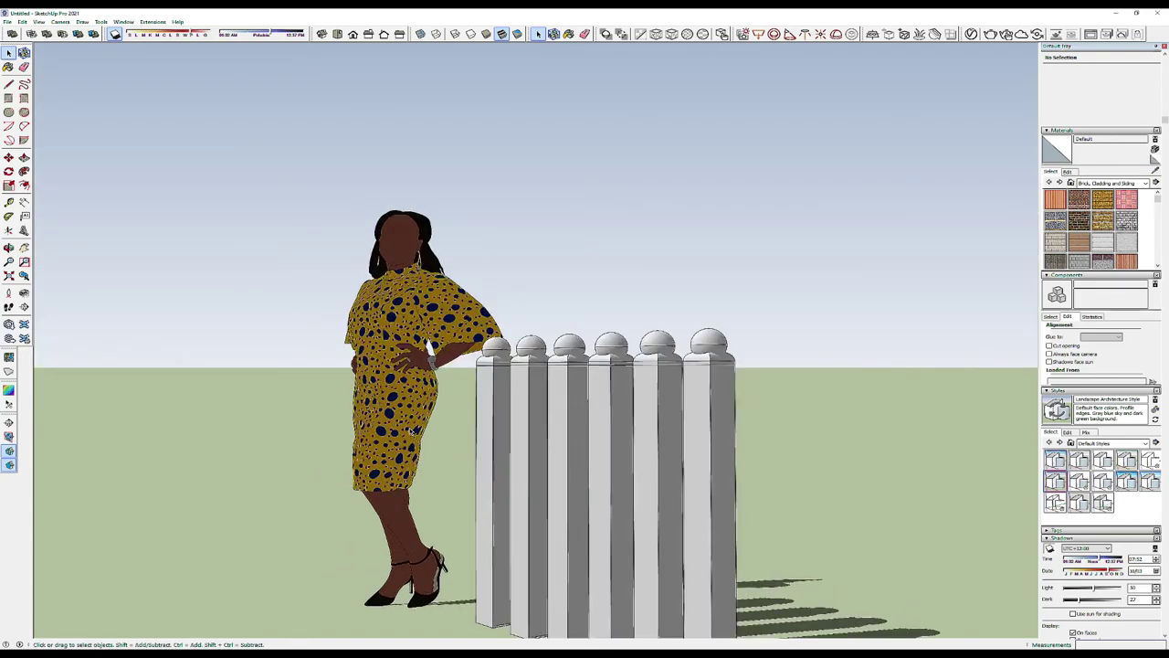
scroll(413, 372, "up", 2)
left_click(583, 313)
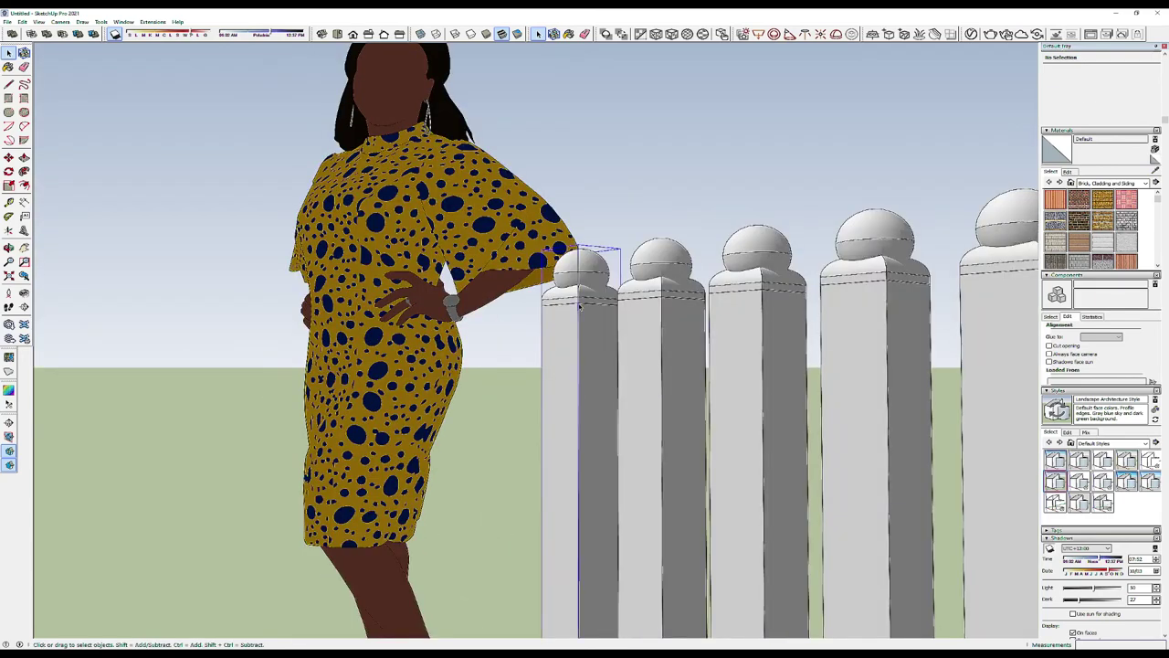
scroll(590, 311, "down", 1)
scroll(591, 310, "down", 1)
scroll(593, 311, "down", 1)
scroll(594, 312, "down", 1)
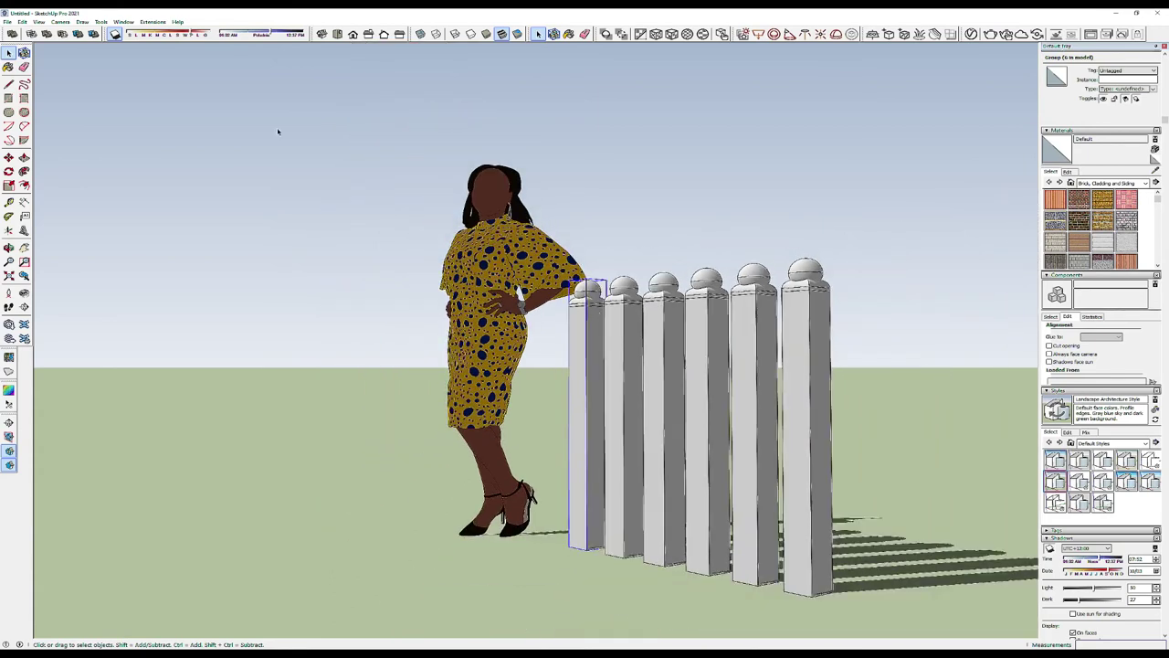
left_click_drag(263, 35, 215, 34)
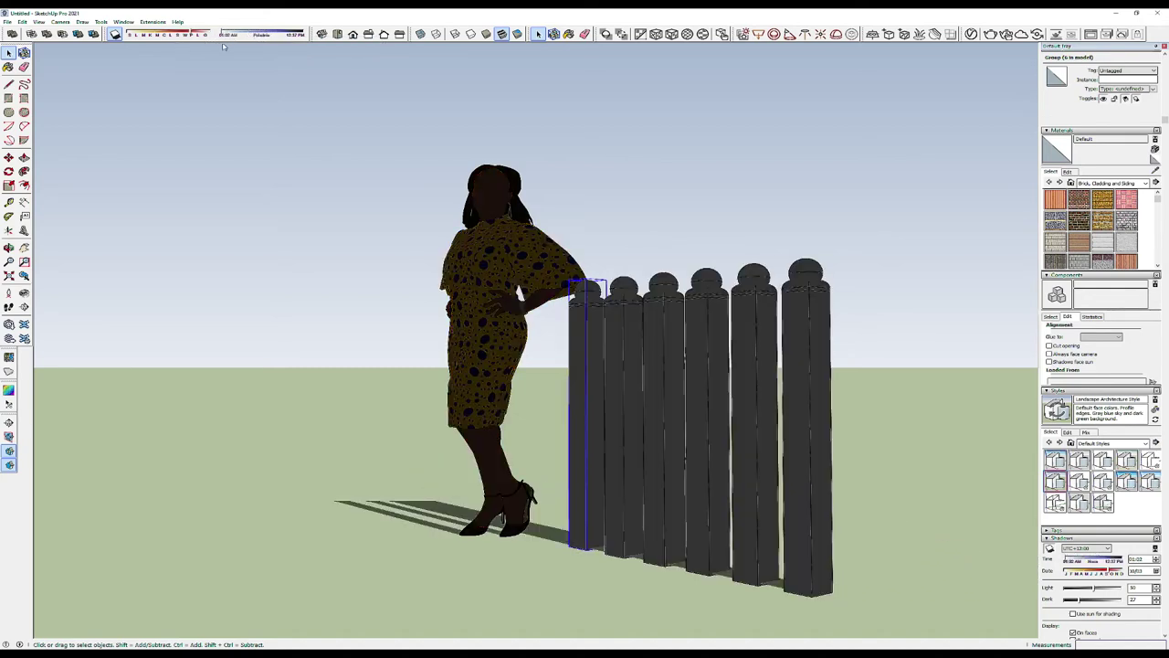
- Set the shadow time to early morning so the figure and posts are front-lit
mouse_move(225, 34)
left_mouse_down()
mouse_move(302, 35)
mouse_move(265, 35)
left_mouse_up()
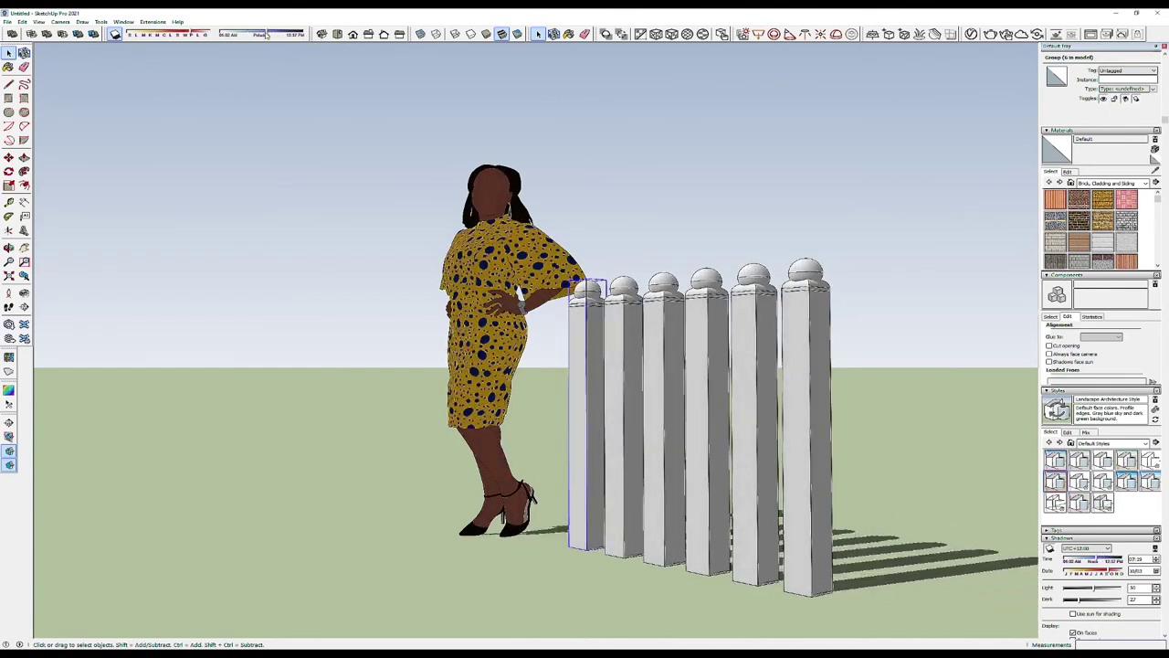
mouse_move(418, 316)
middle_mouse_down()
mouse_move(515, 347)
mouse_move(338, 270)
middle_mouse_up()
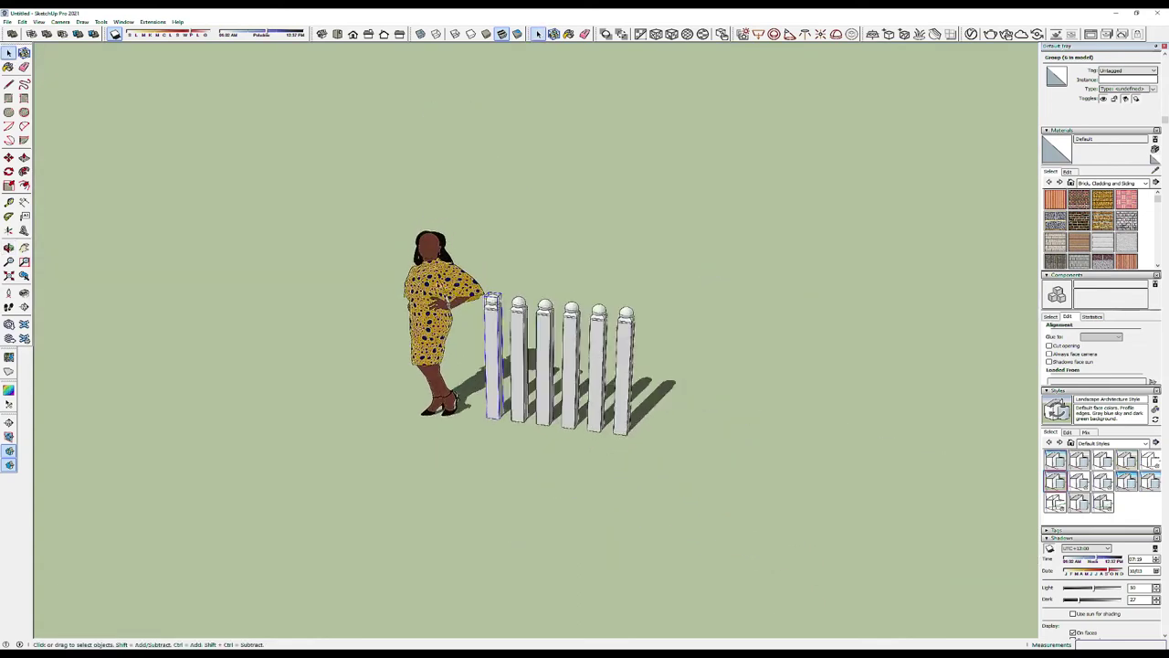
- Select the lone post and move it to a new position
left_click(334, 261)
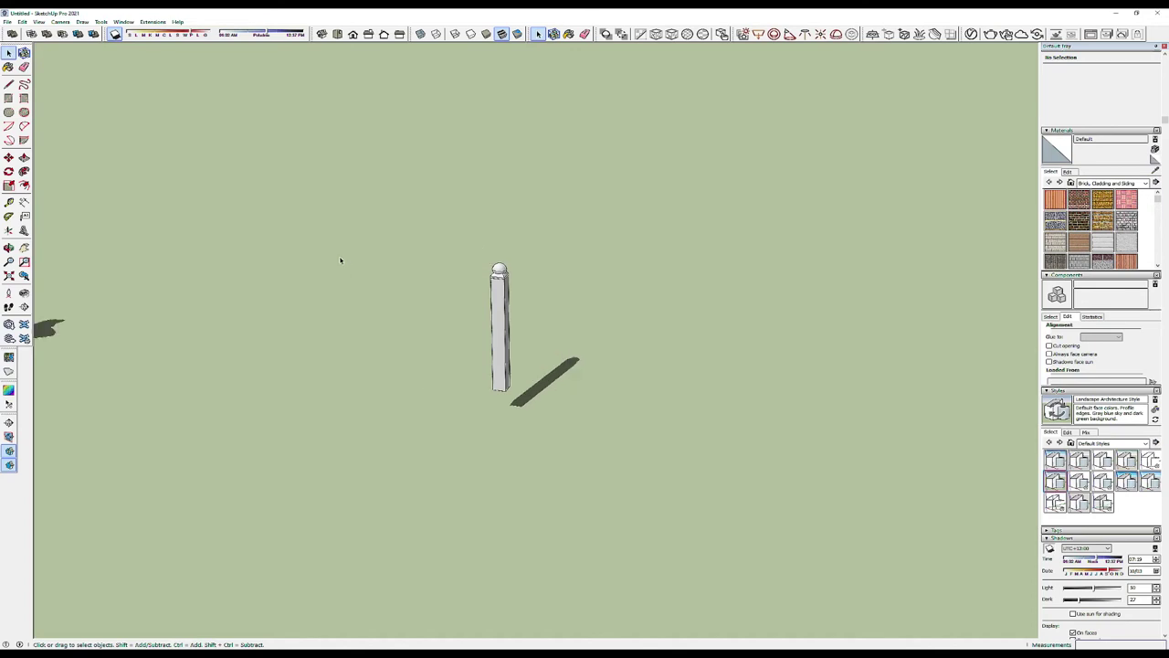
left_click(499, 359)
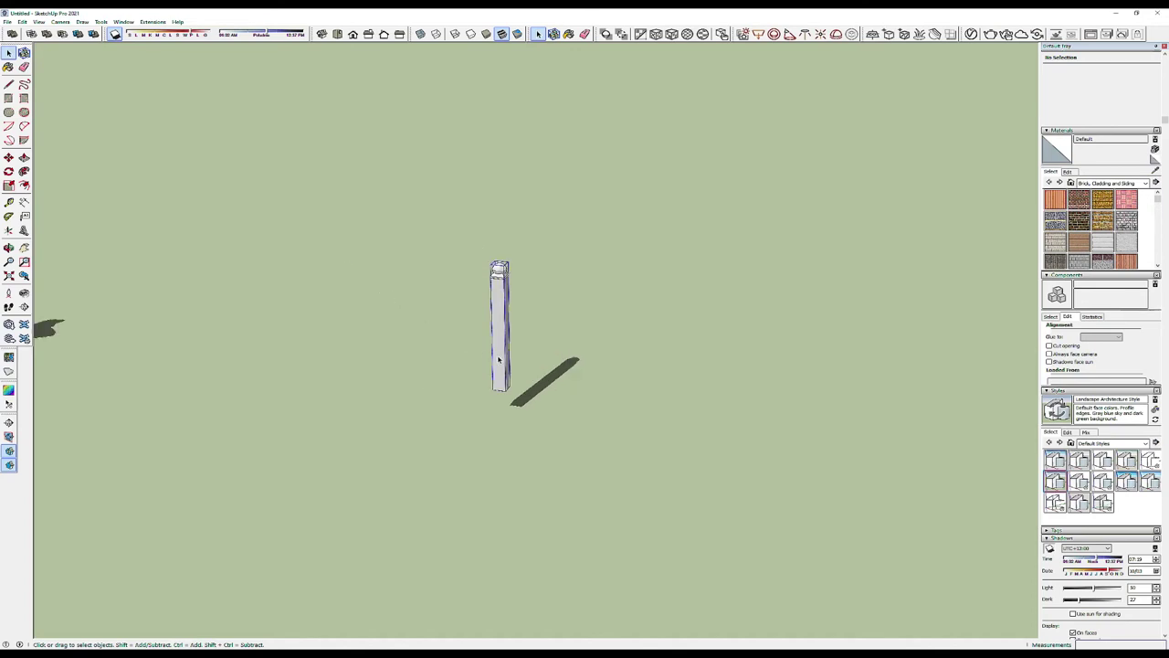
key("m")
left_click(507, 394)
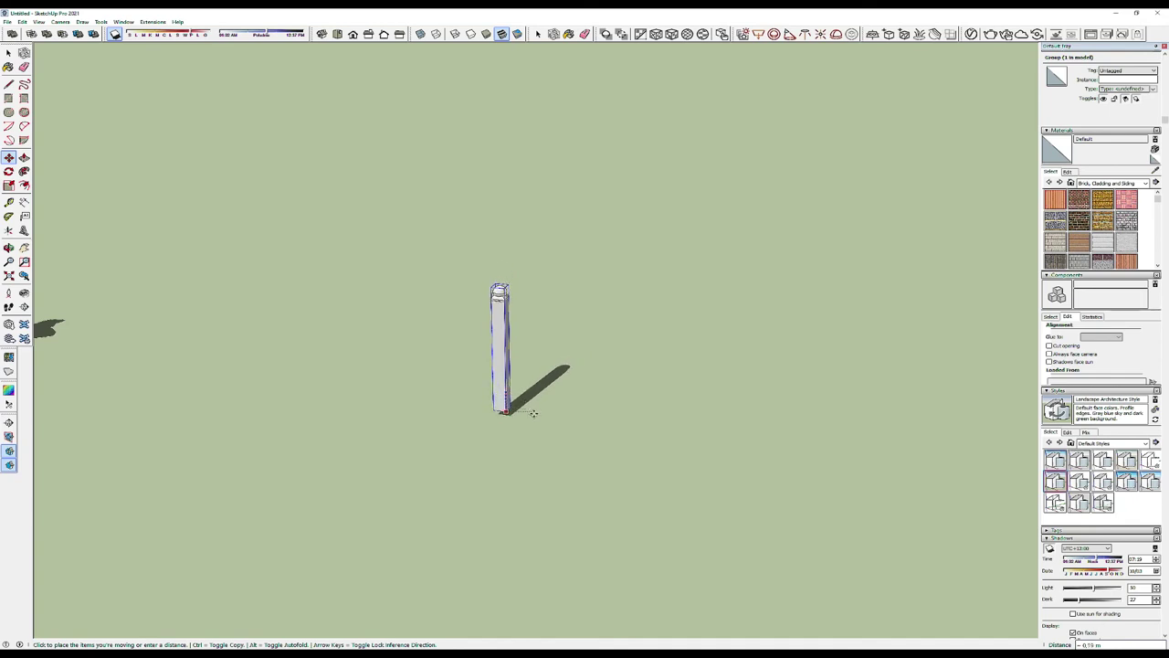
left_click(536, 419)
key("space")
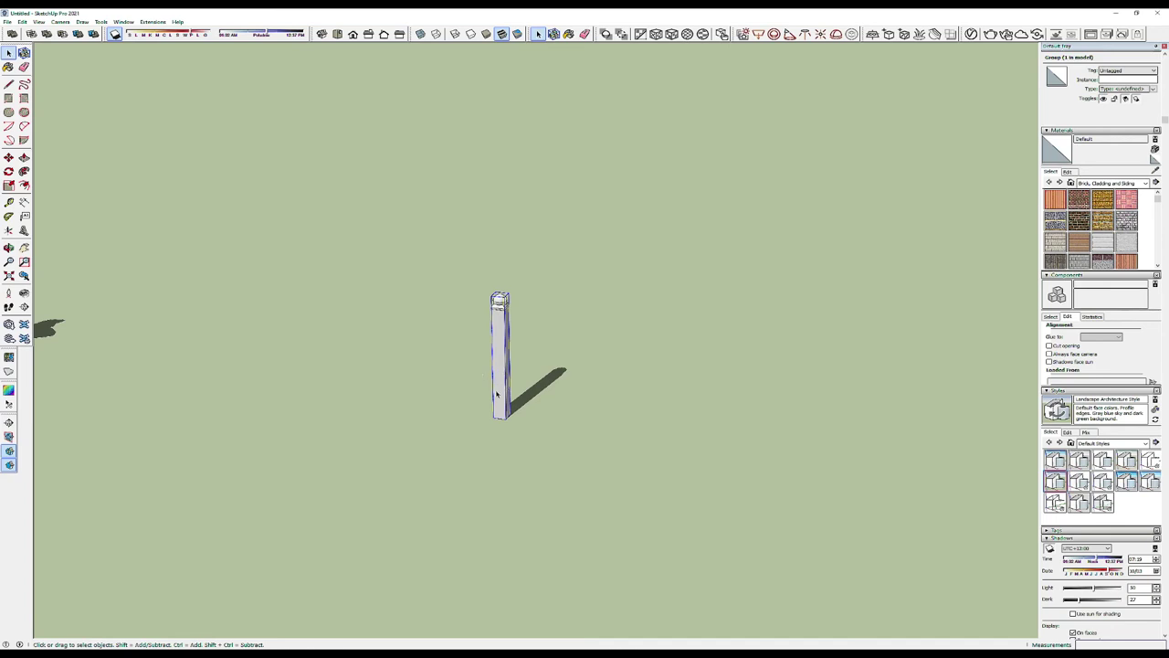
- Copy the post just to the right and array it 5x into six posts
key("m")
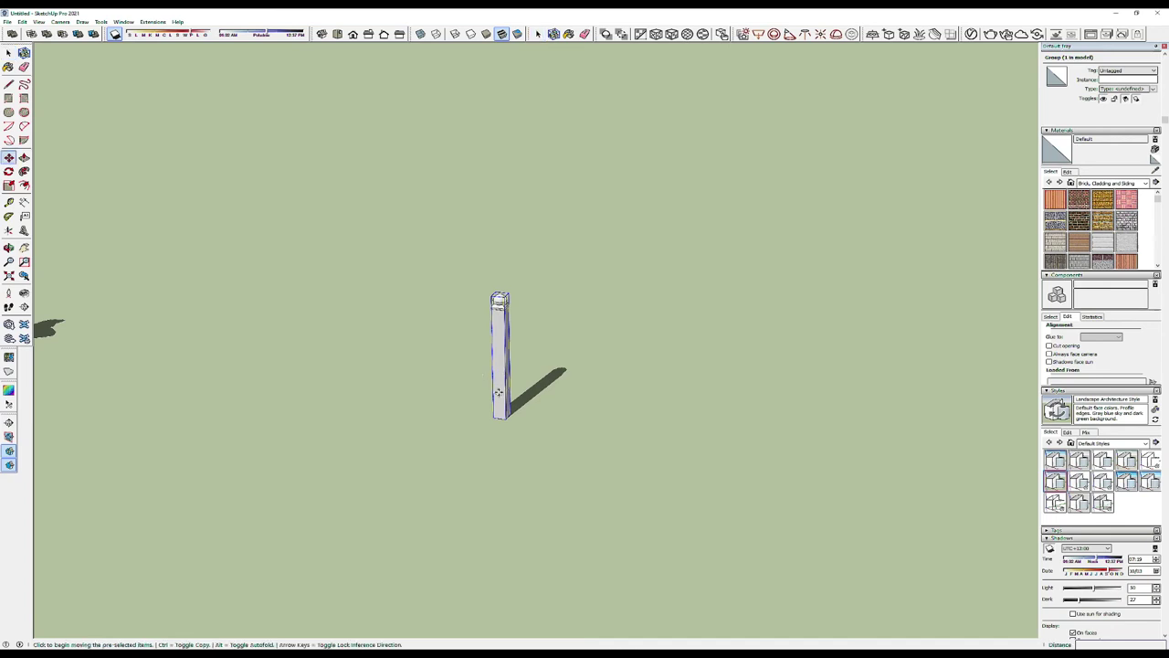
left_click(505, 404)
left_click(503, 405)
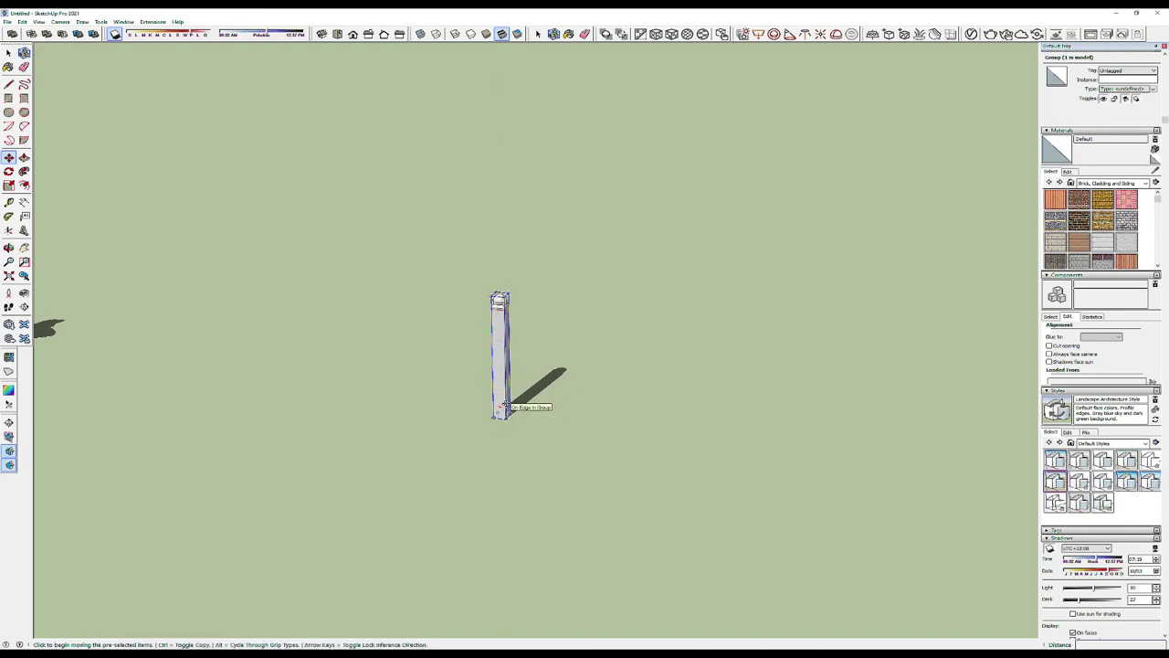
key("ctrl")
left_click(505, 404)
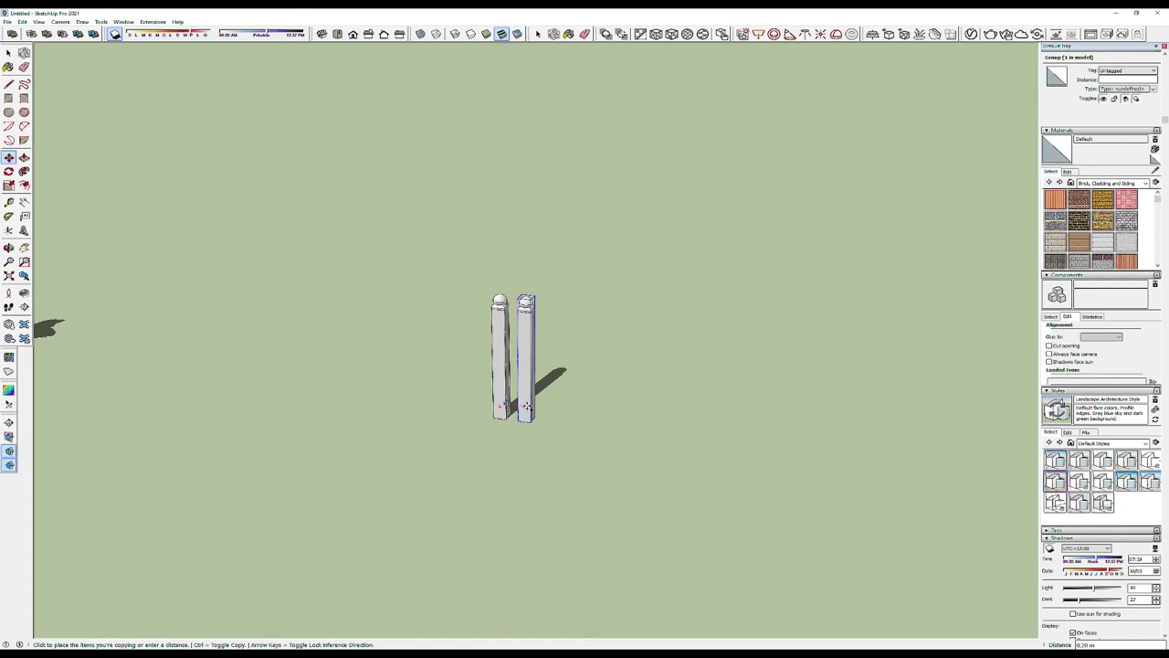
left_click(526, 406)
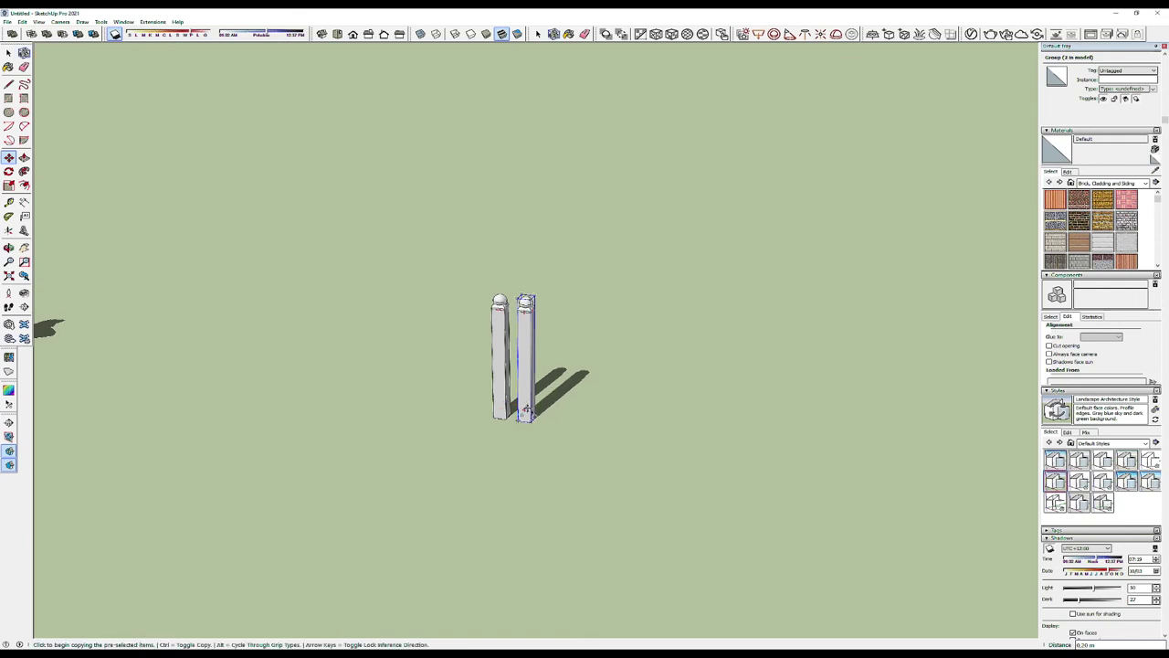
type("5x")
key("Return")
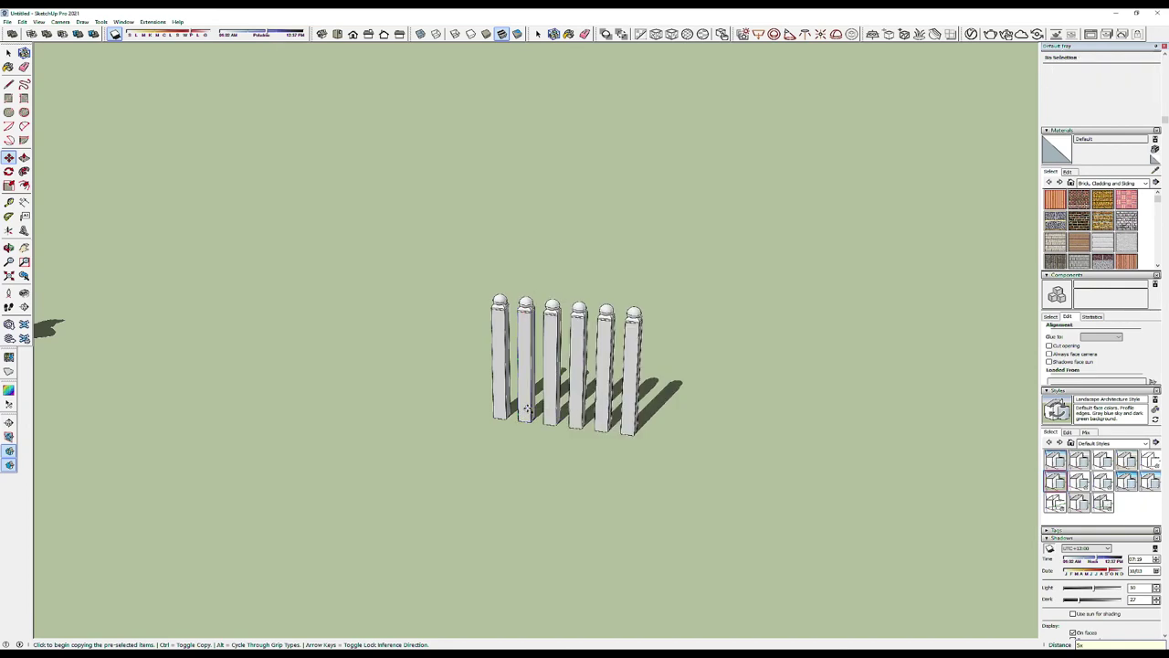
key("space")
- Copy all six posts along the red axis after the last post, making twelve
mouse_move(597, 475)
middle_mouse_down()
mouse_move(626, 354)
mouse_move(525, 427)
middle_mouse_up()
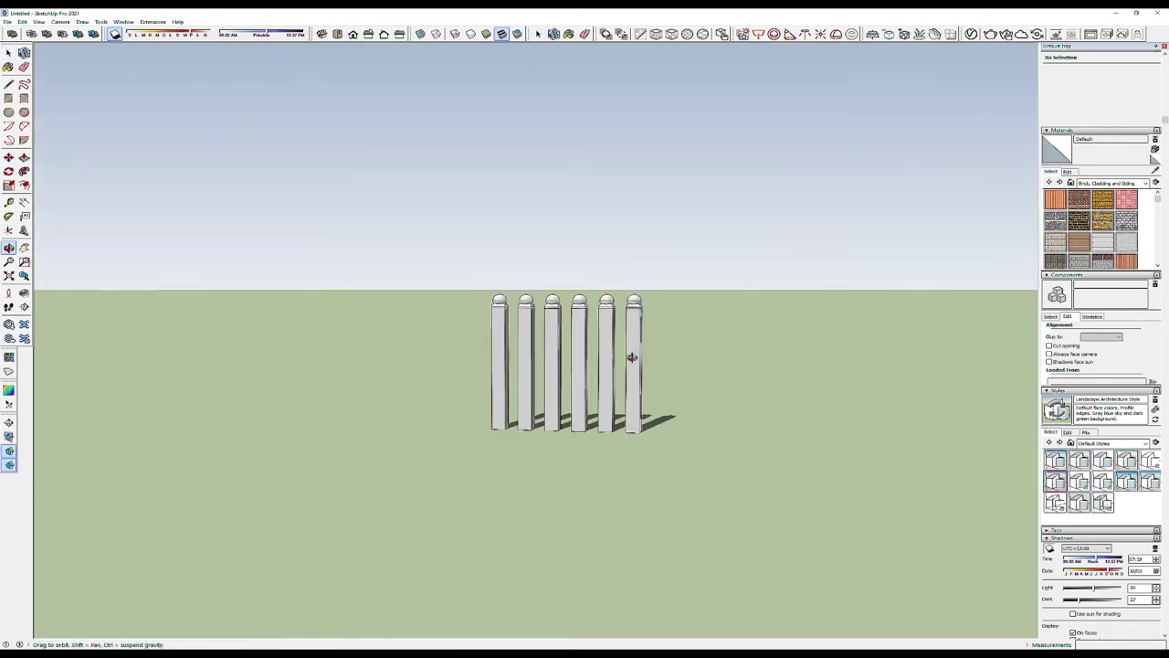
left_click_drag(525, 427, 480, 271)
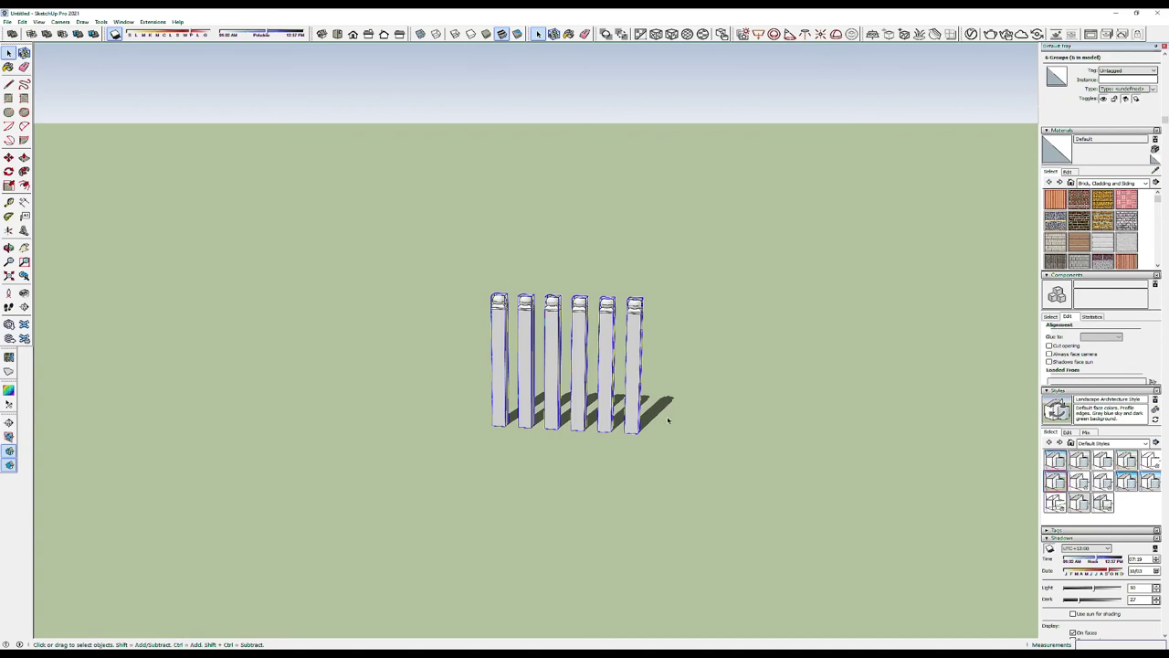
key("m")
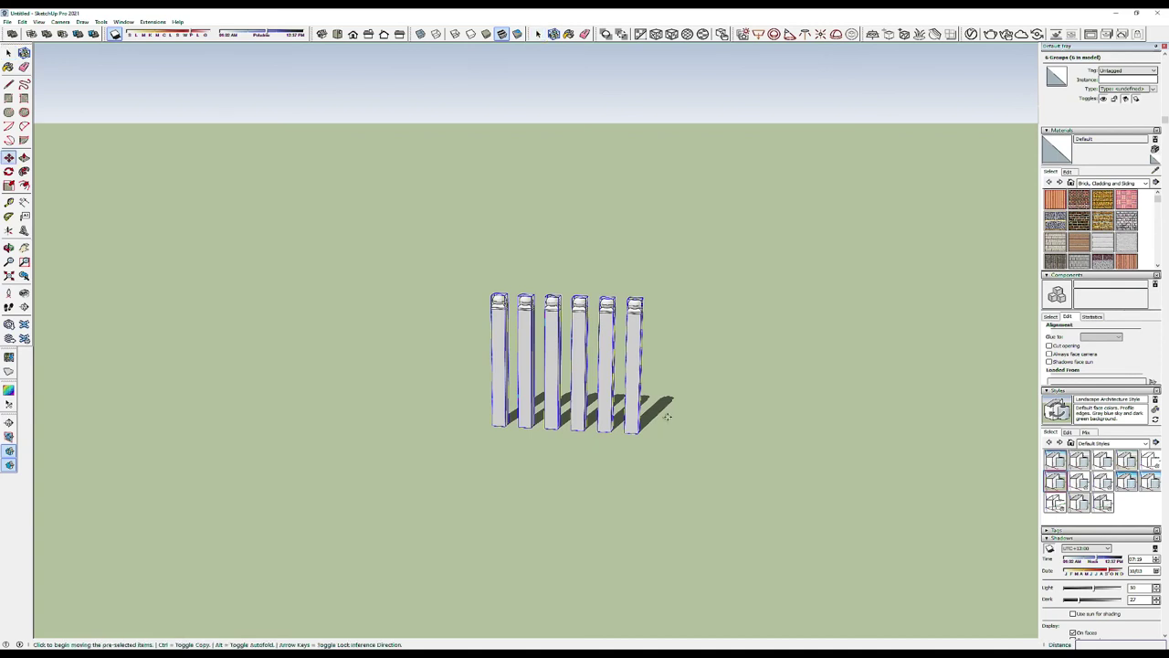
key("ctrl")
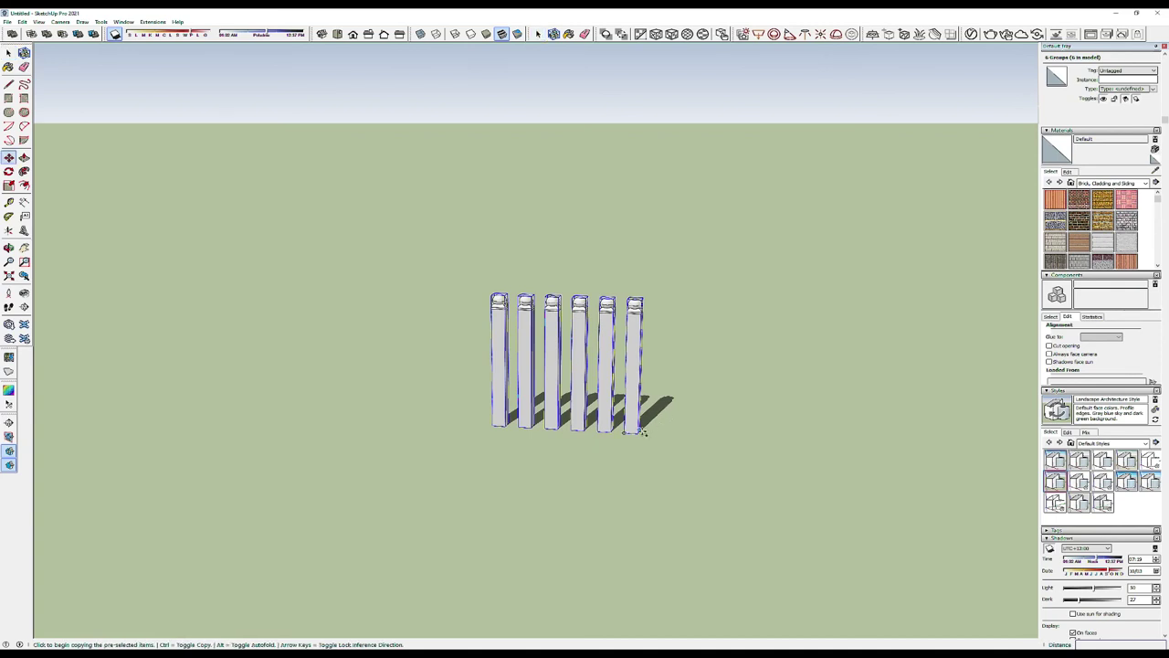
left_click(639, 428)
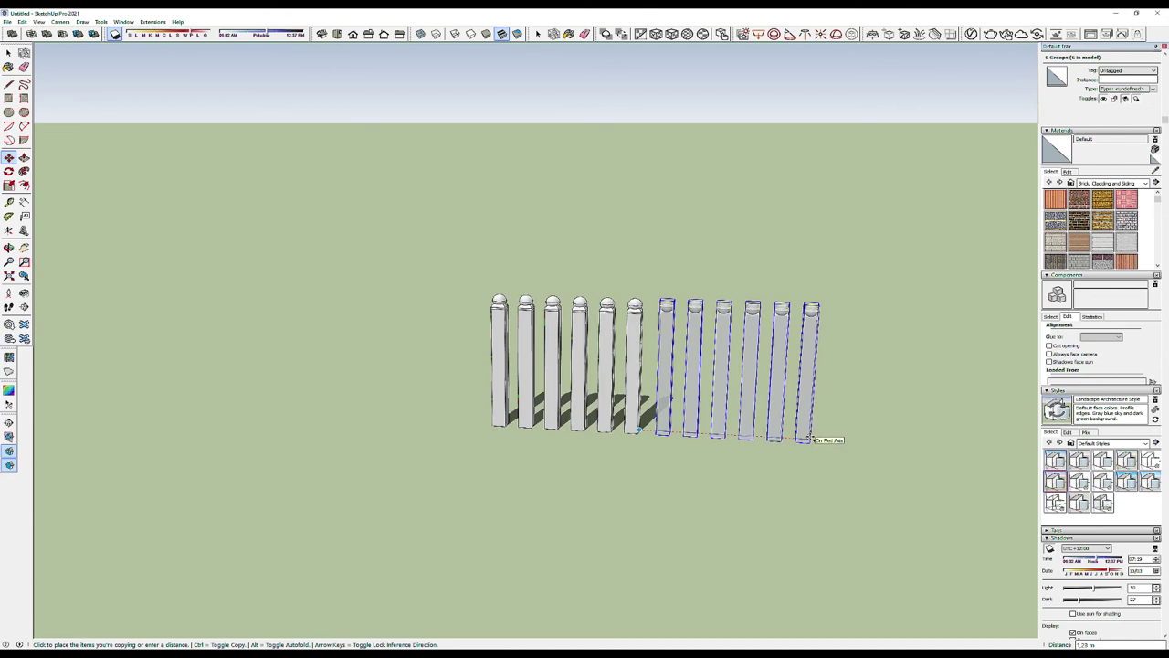
left_click(810, 438)
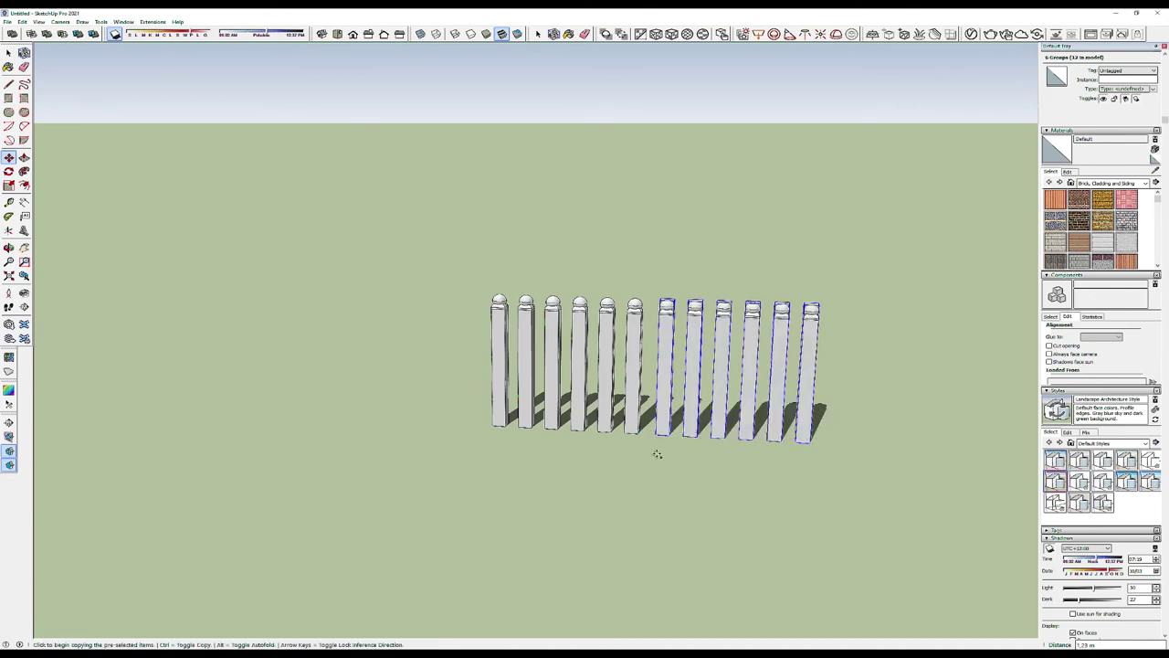
- Bring the person figure into view and select it
mouse_move(668, 459)
middle_mouse_down()
mouse_move(470, 436)
mouse_move(615, 429)
mouse_move(556, 433)
middle_mouse_up()
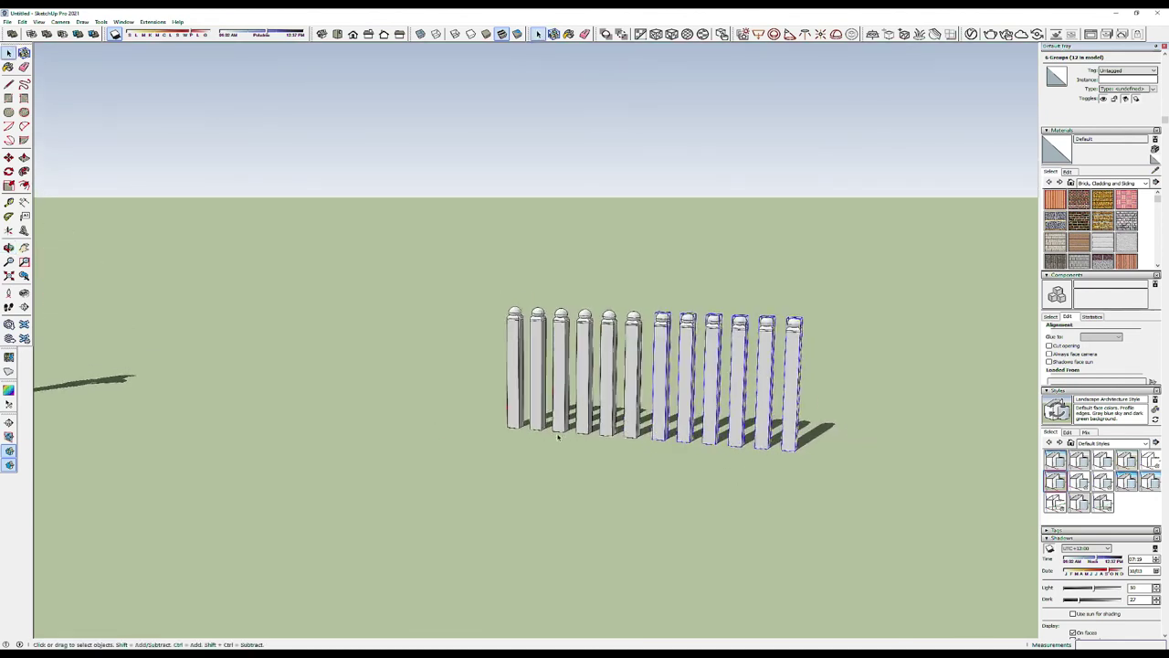
scroll(470, 439, "down", 3)
left_click(205, 407)
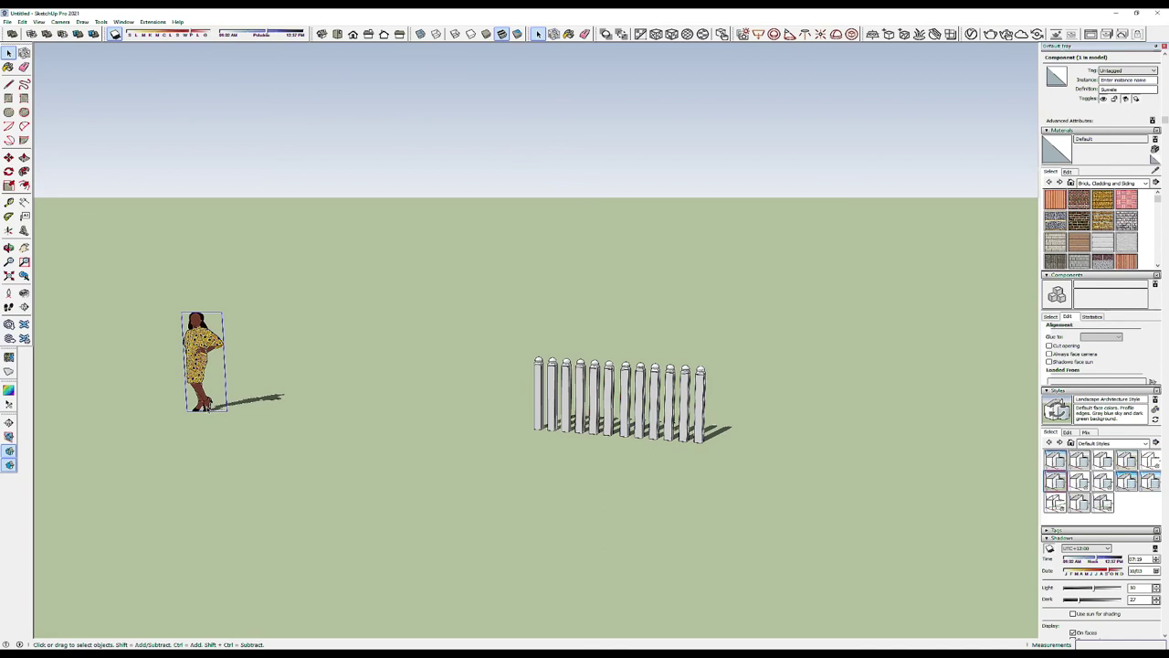
- Move the person figure beside the first fence post so she leans against it
key("m")
left_click(204, 406)
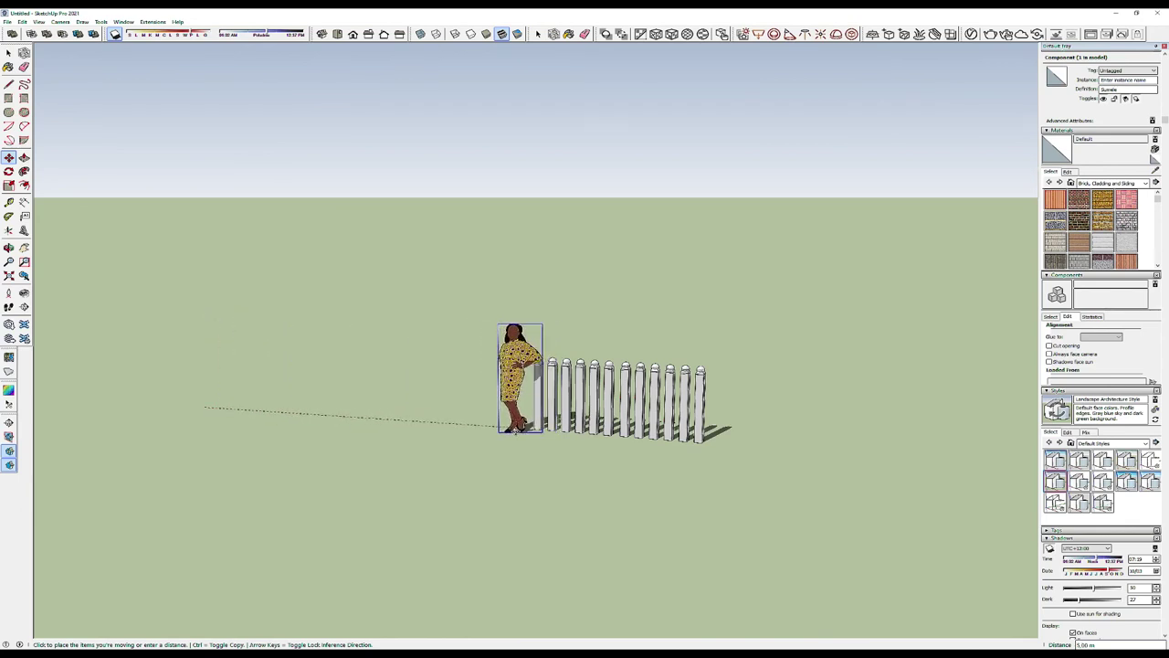
left_click(530, 446)
key("space")
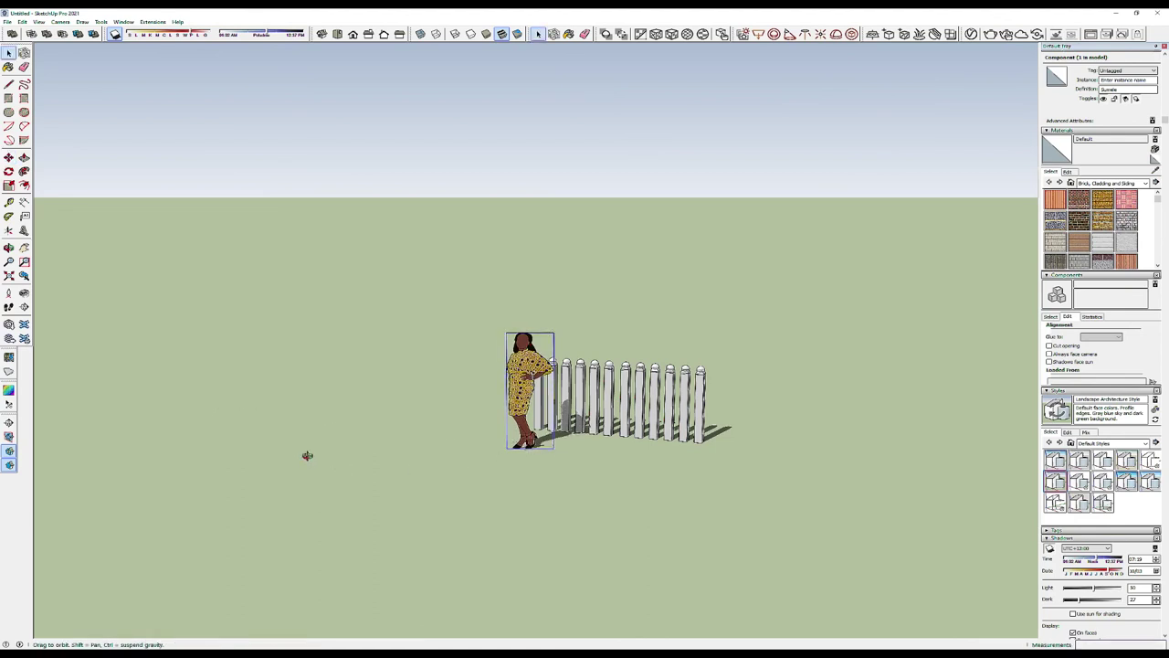
- Orbit and zoom to frame the twelve-post fence and the figure from higher up
middle_click_drag(305, 454, 363, 462)
scroll(411, 459, "up", 2)
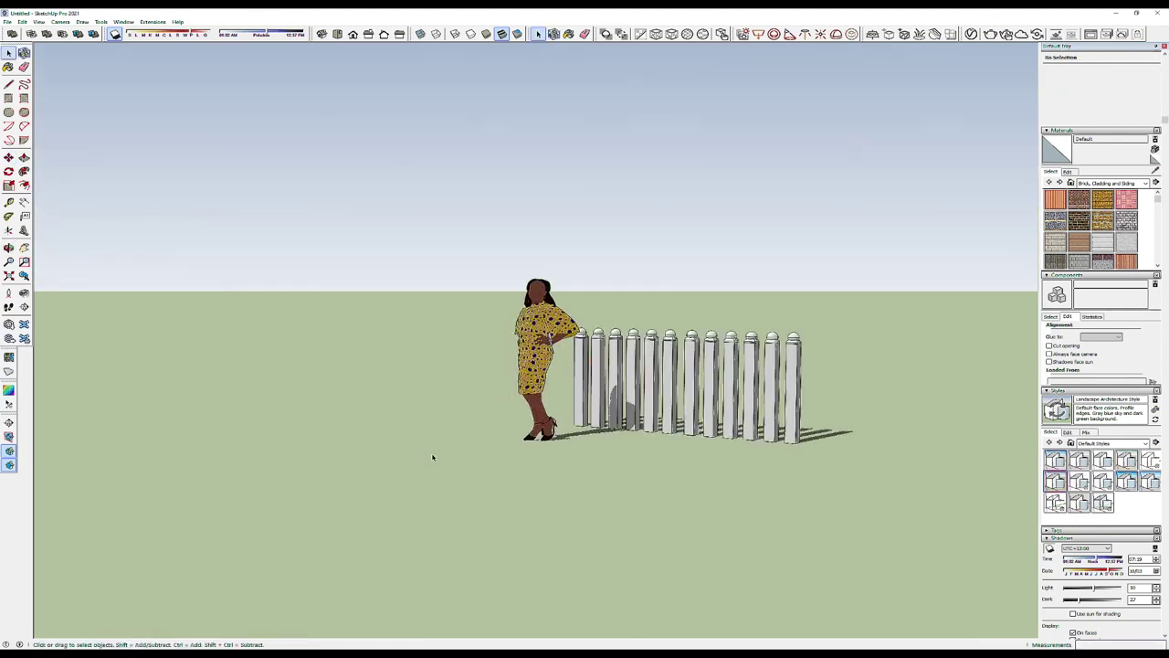
scroll(437, 457, "up", 3)
middle_click_drag(446, 455, 539, 500)
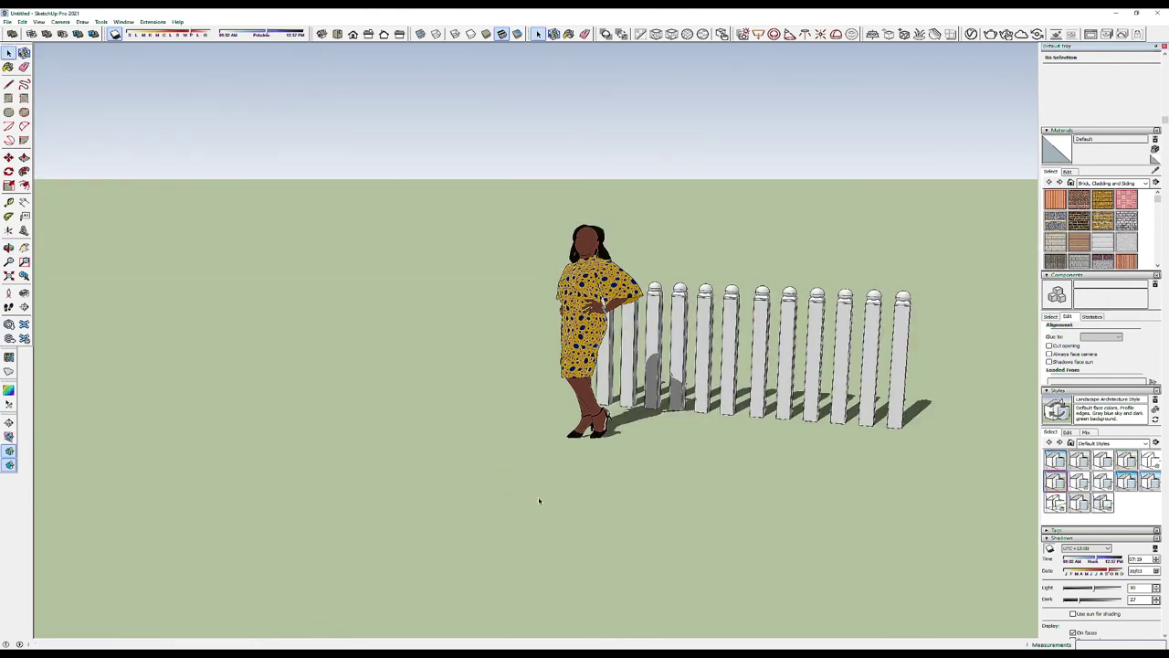